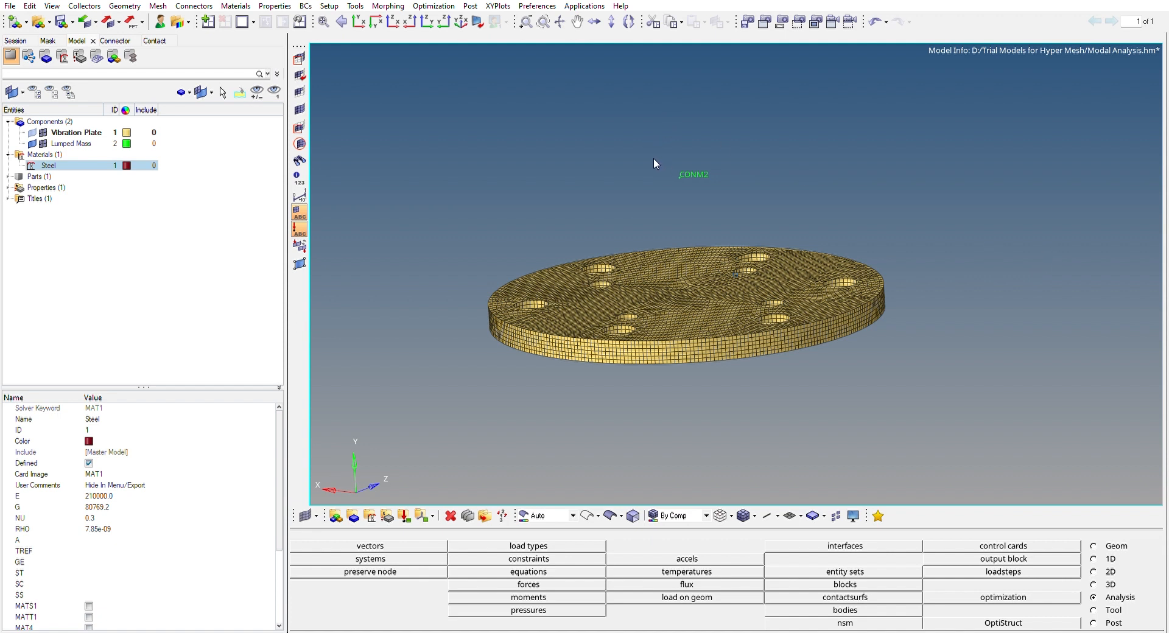
left_click_drag(689, 170, 557, 157, "ctrl")
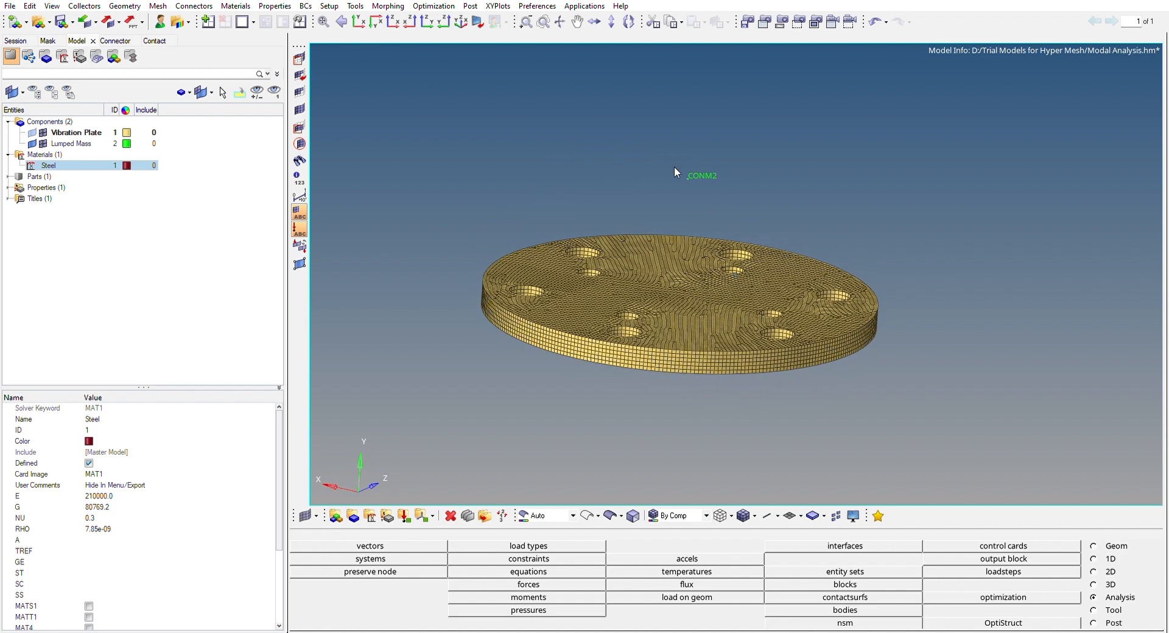
scroll(703, 174, "up", 5, "ctrl")
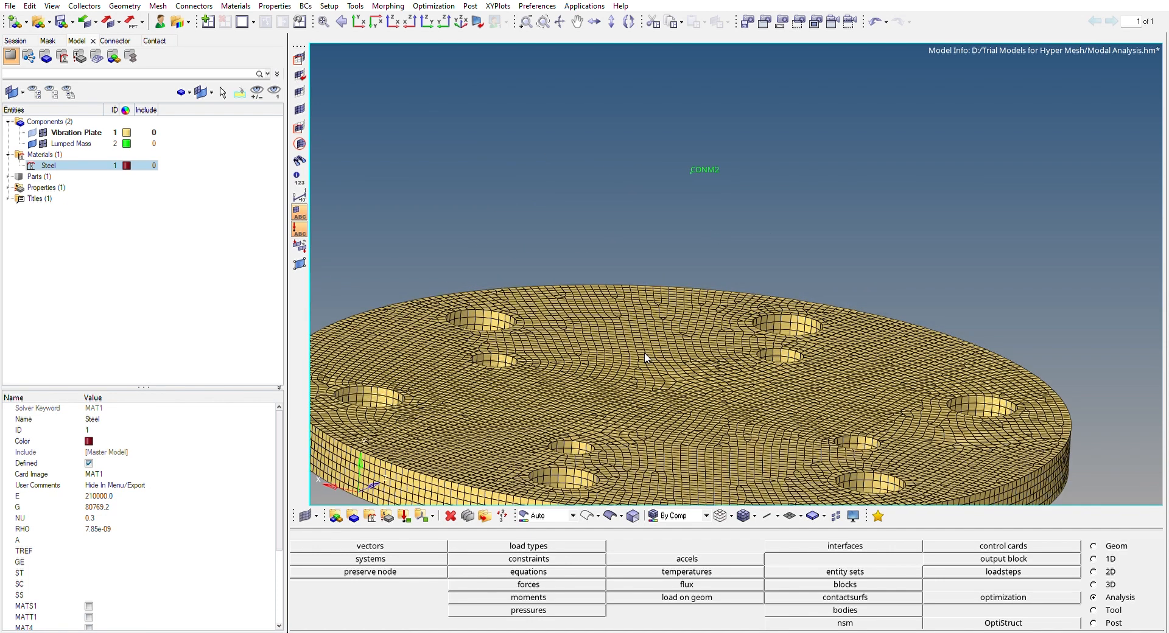
scroll(640, 309, "down", 3, "ctrl")
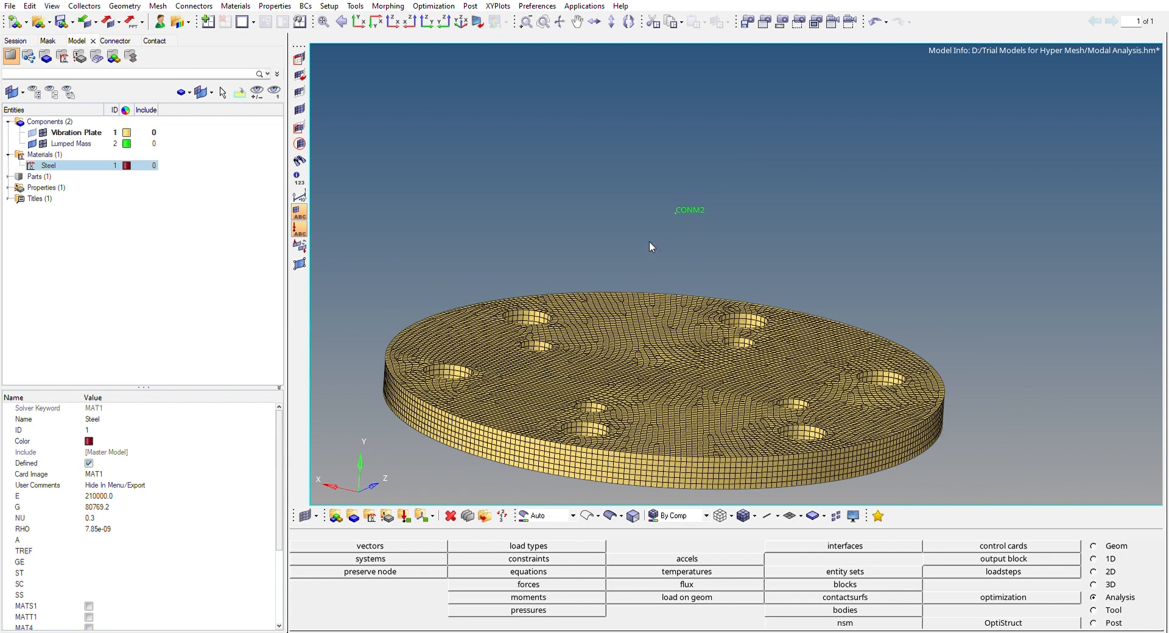
scroll(694, 204, "up", 4, "ctrl")
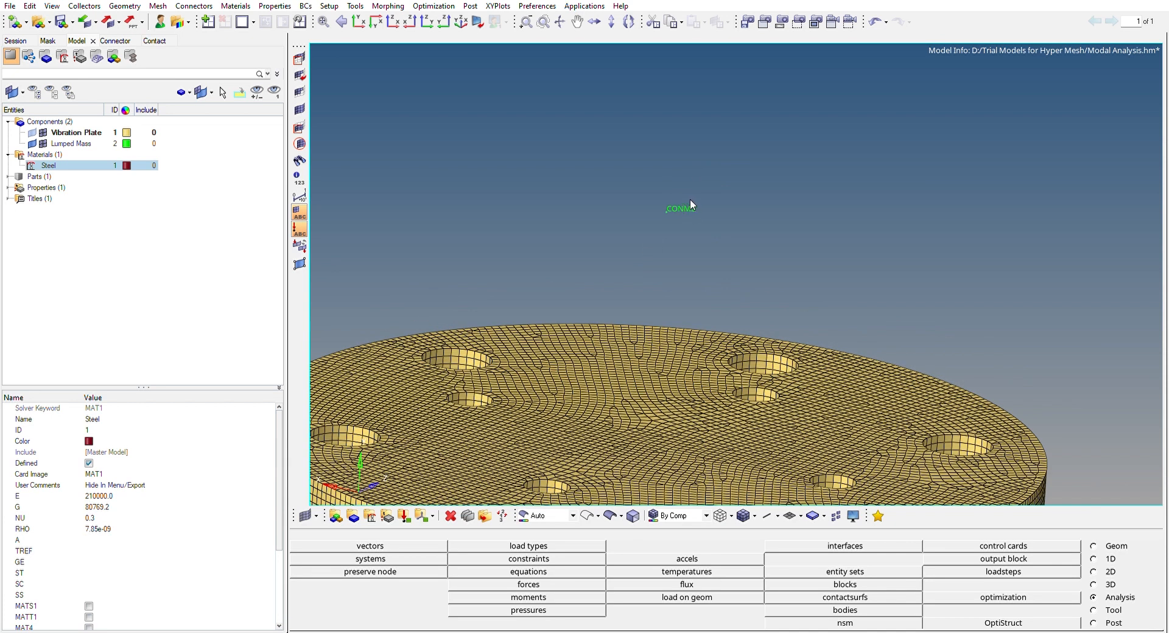
scroll(724, 206, "down", 3, "ctrl")
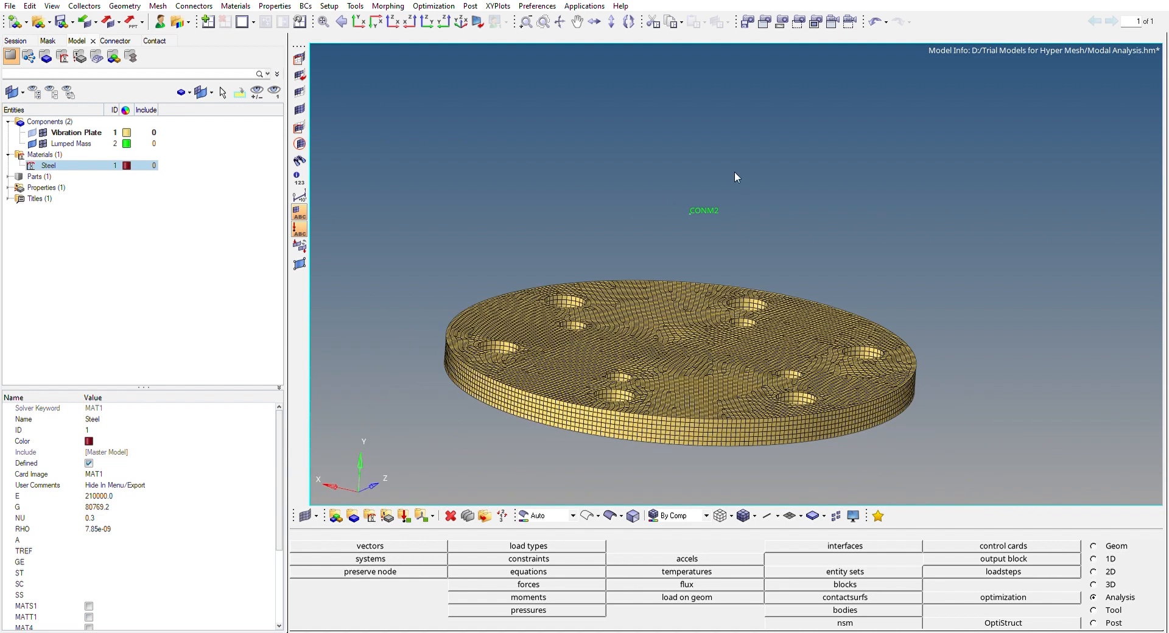
mouse_move(725, 166)
left_mouse_down("ctrl")
mouse_move(652, 149)
mouse_move(695, 160)
left_mouse_up("ctrl")
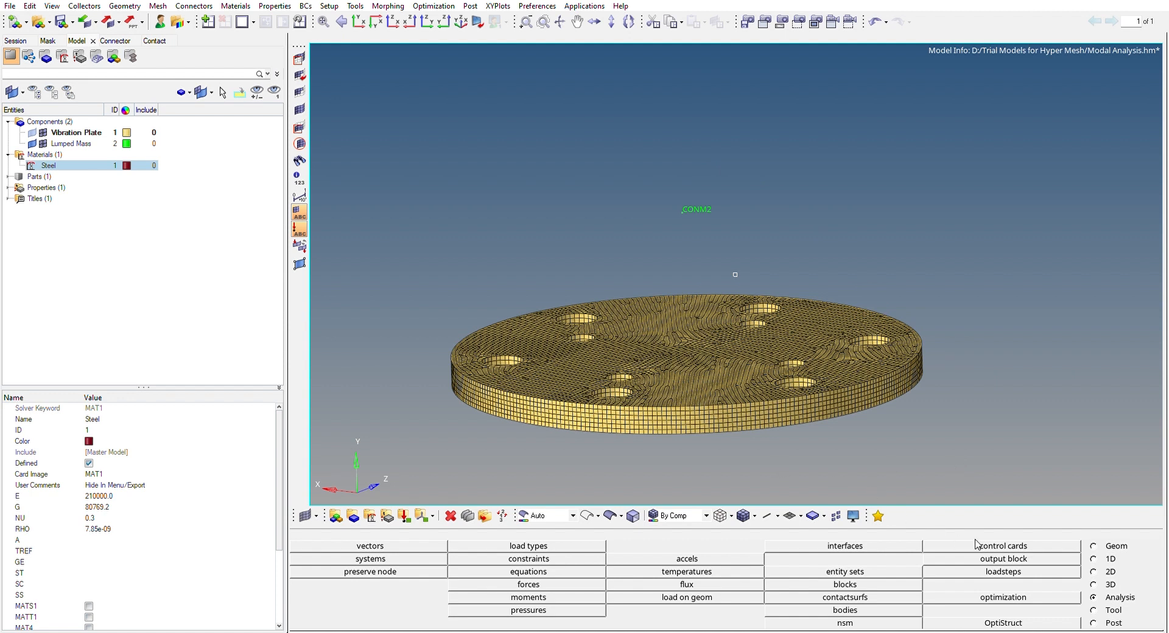
Review the coordinate-based node creation options and the mass element settings used for the lumped mass
left_click(1094, 545)
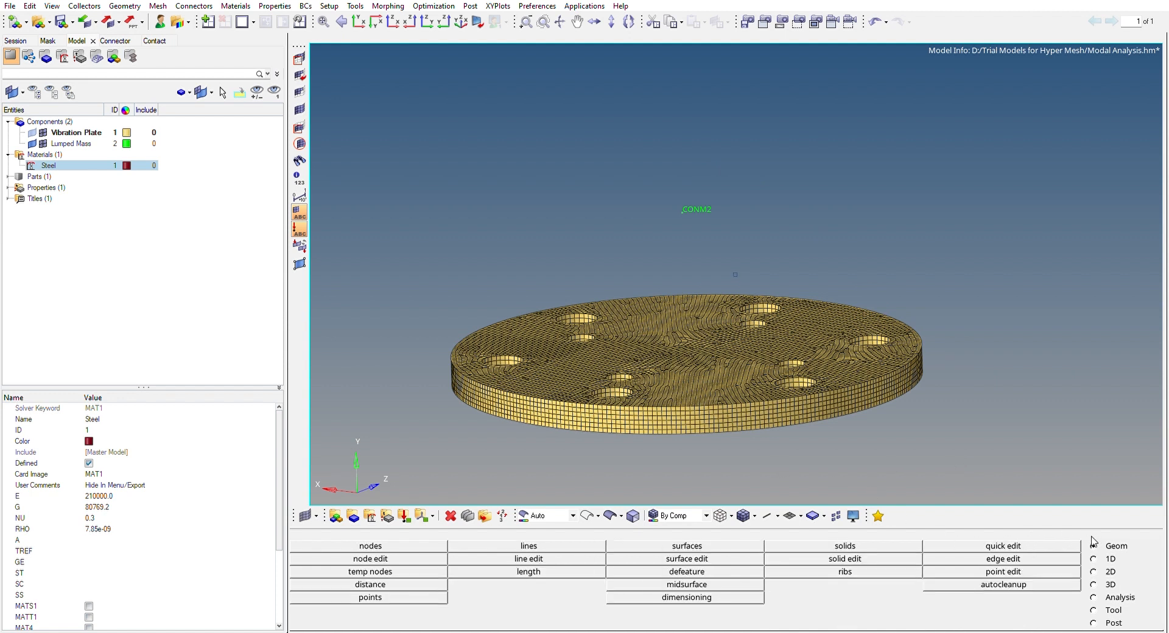
left_click(424, 545)
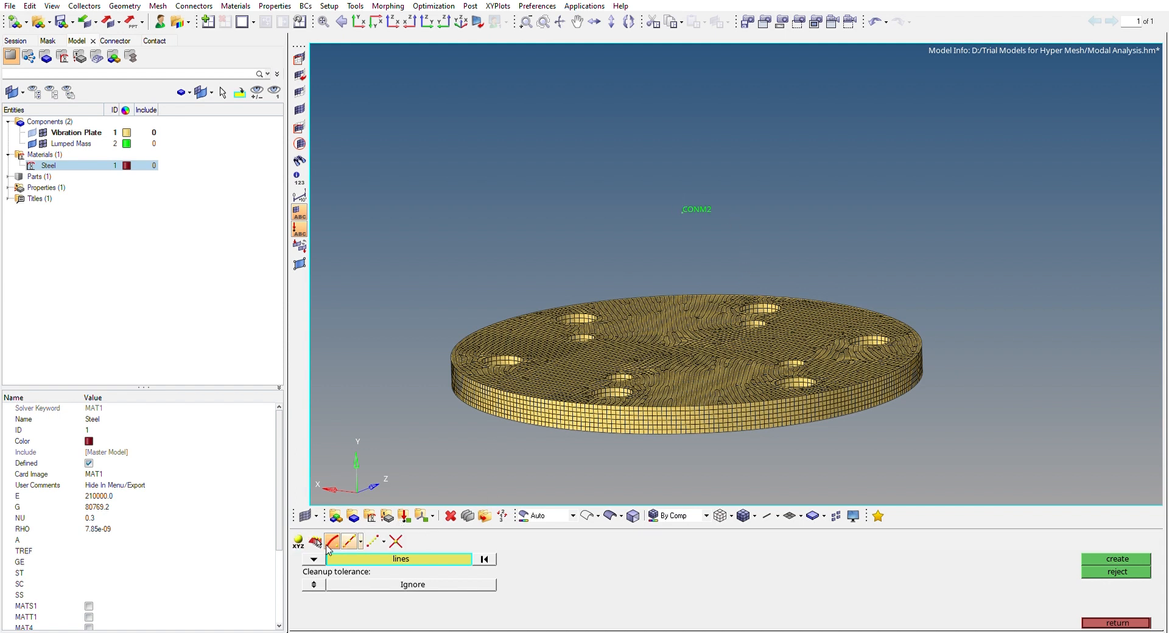
left_click(298, 541)
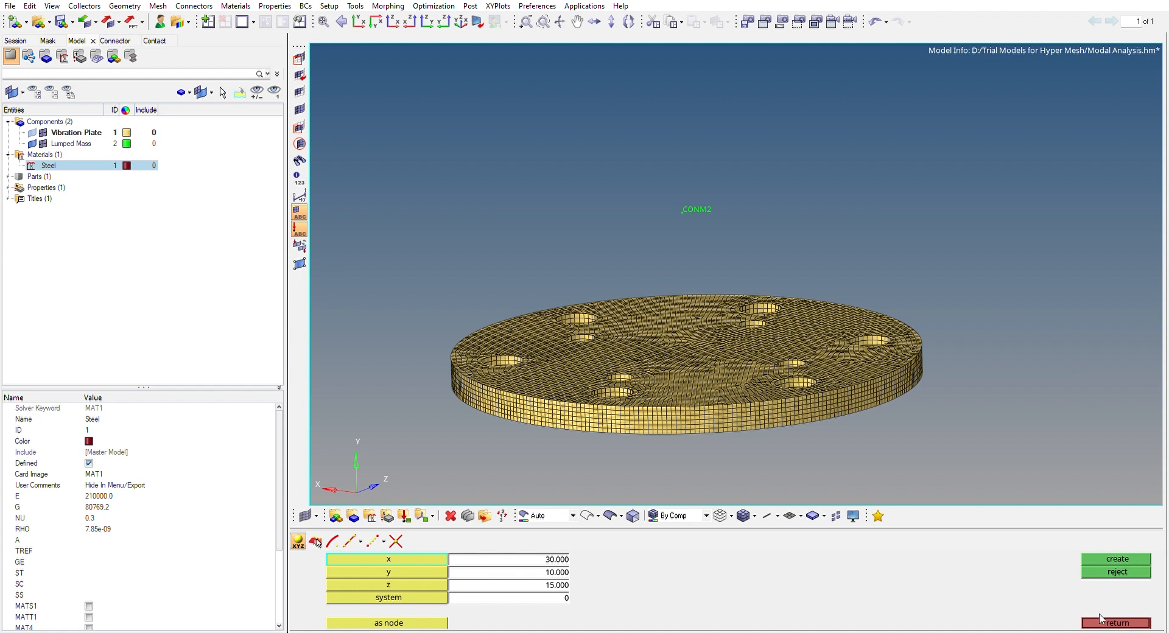
left_click(338, 536)
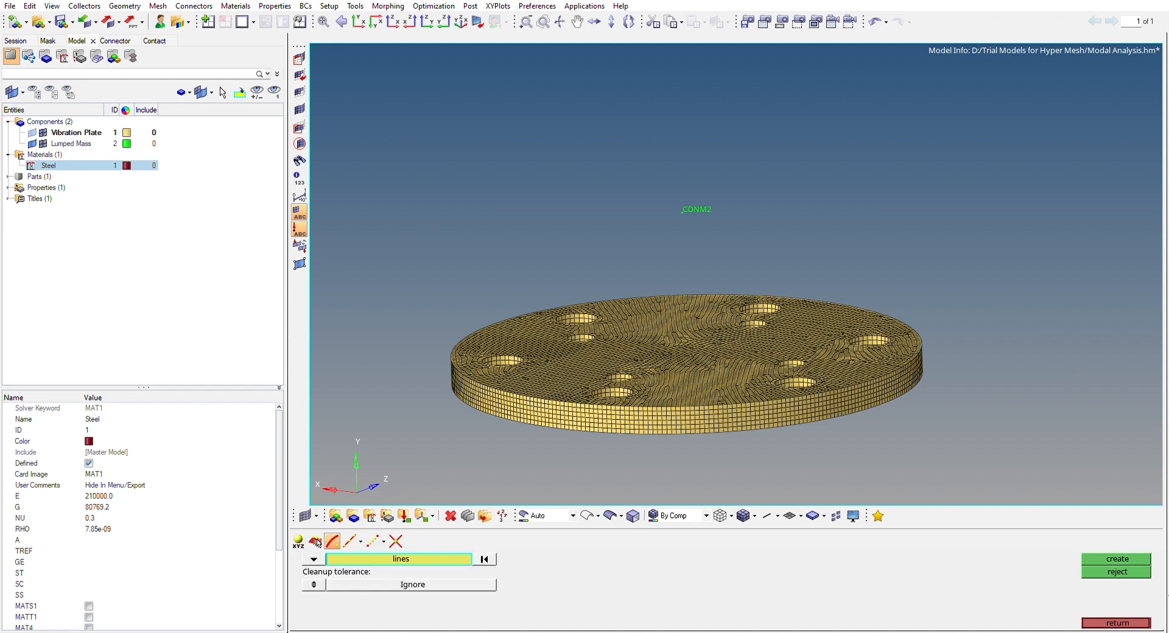
left_click(1124, 622)
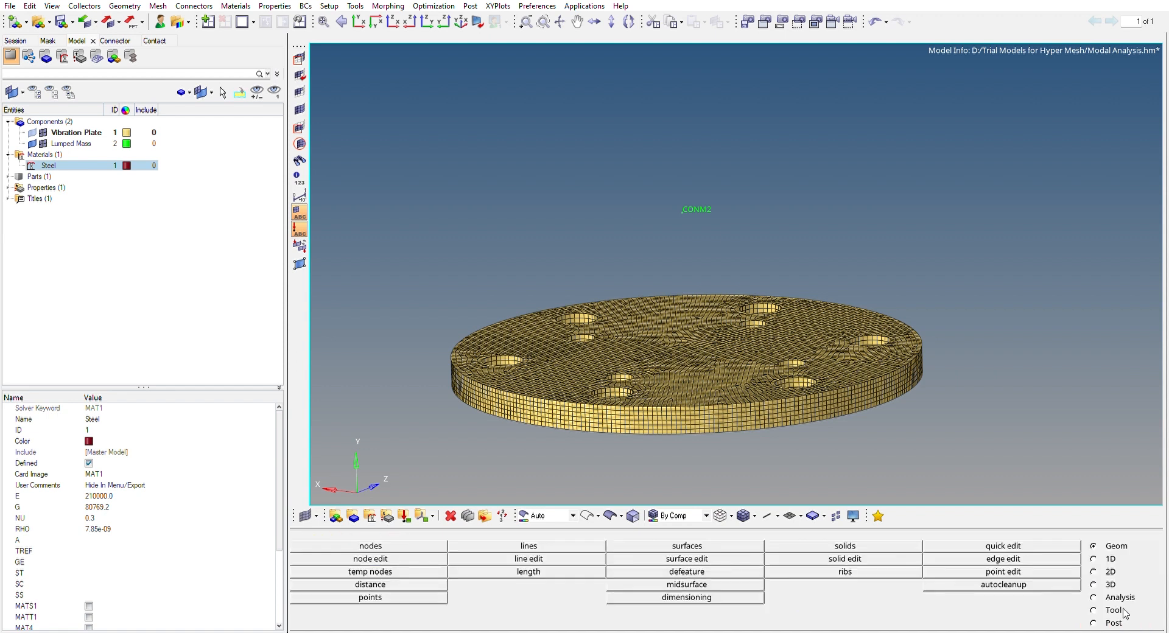
left_click(1095, 557)
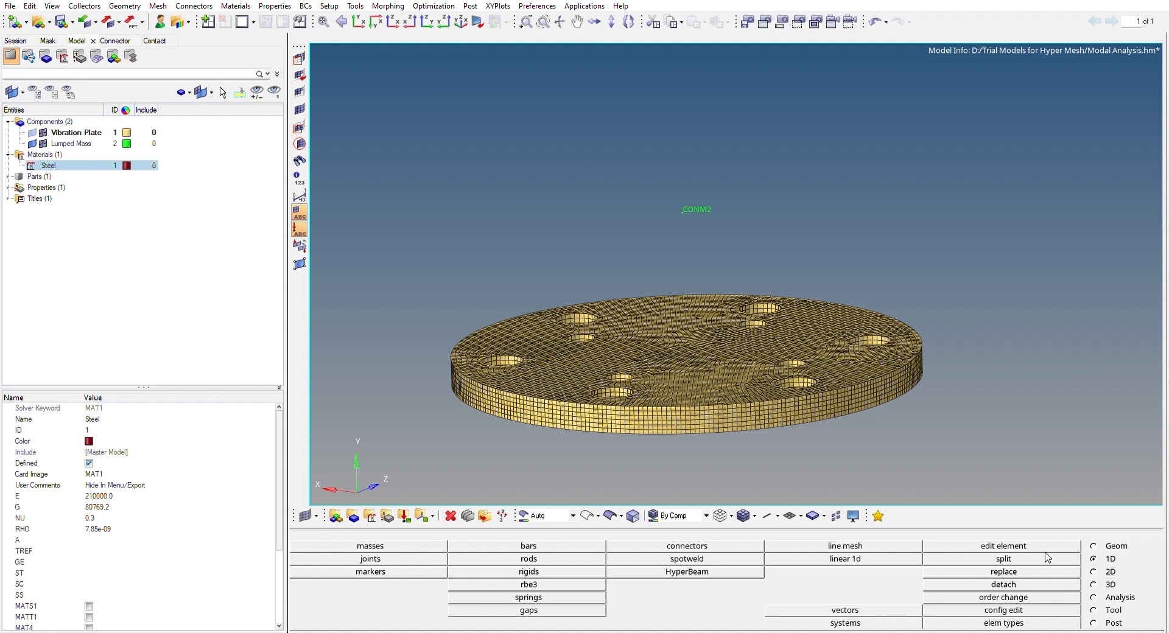
left_click(431, 545)
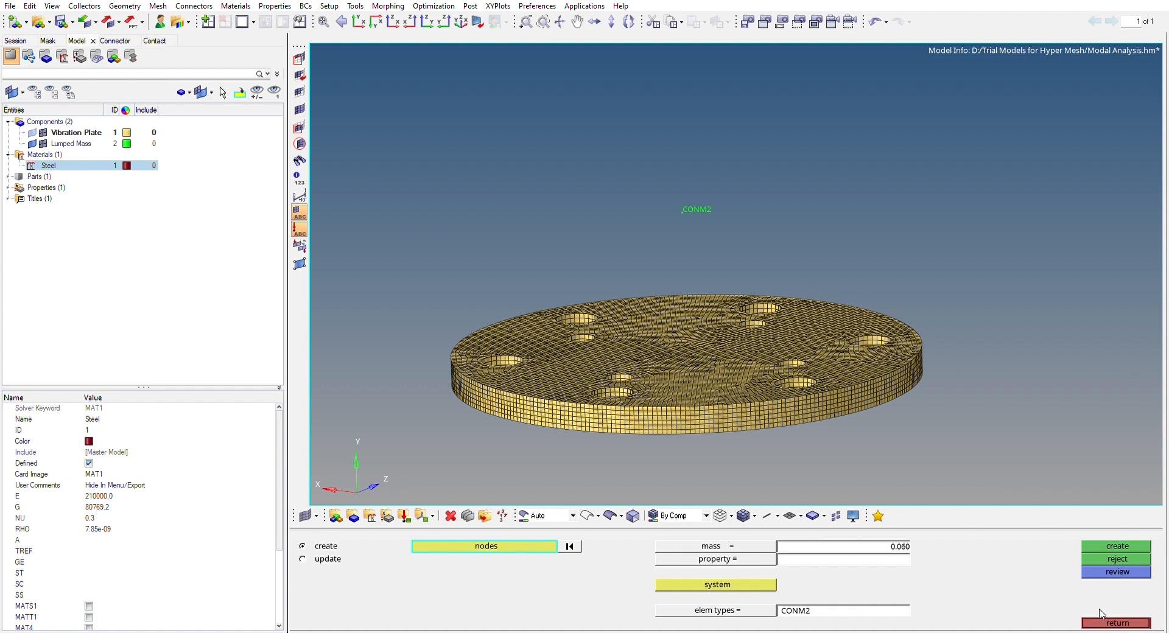
left_click(1115, 622)
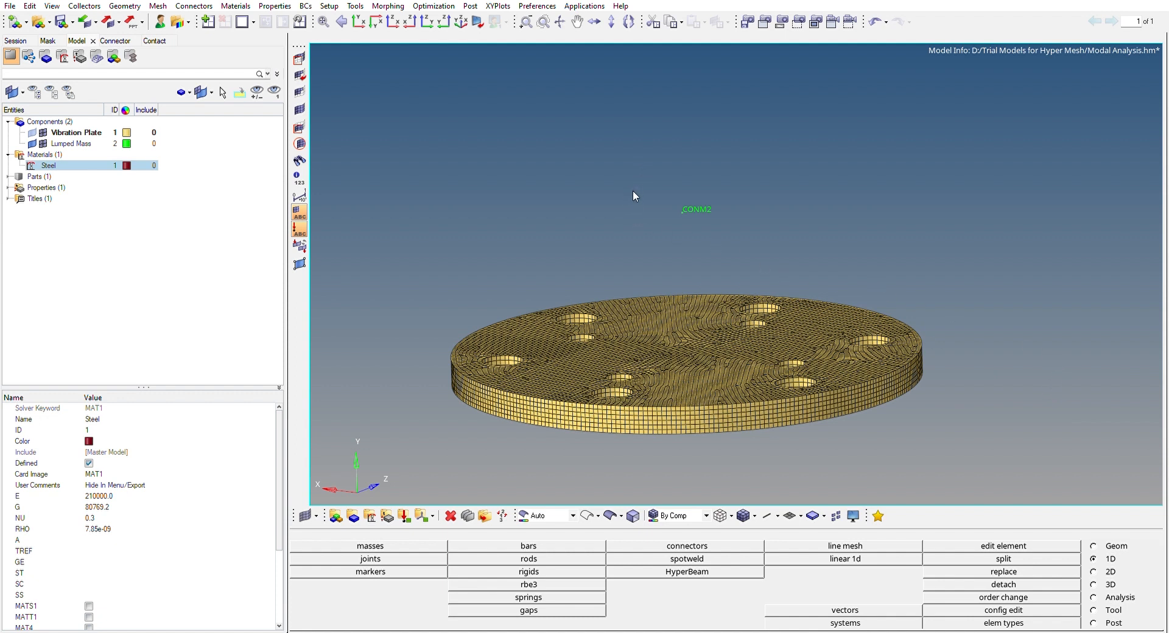
Set up an RBE3 element with the lumped mass node as the dependent node
left_click_drag(656, 181, 657, 151, "ctrl")
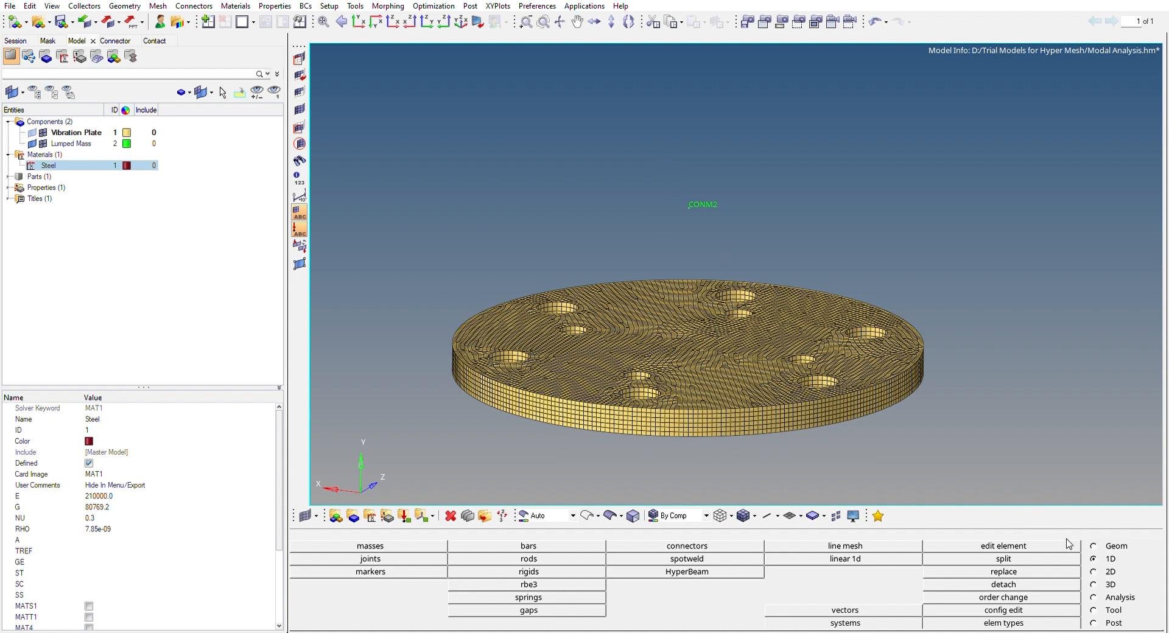
left_click(544, 583)
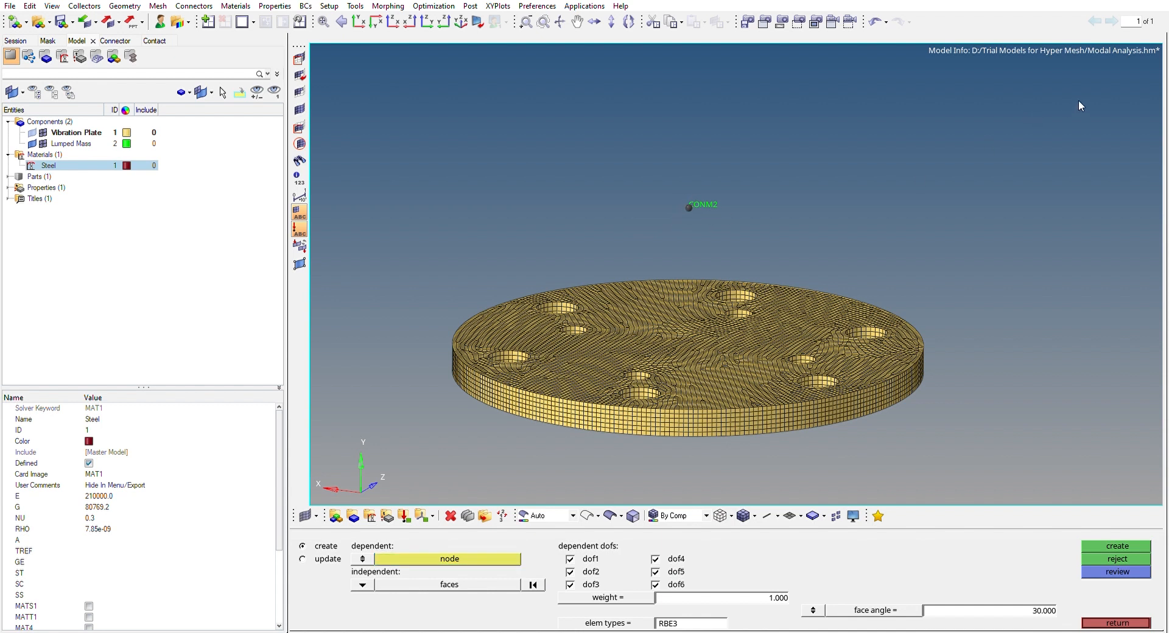
left_click(466, 555)
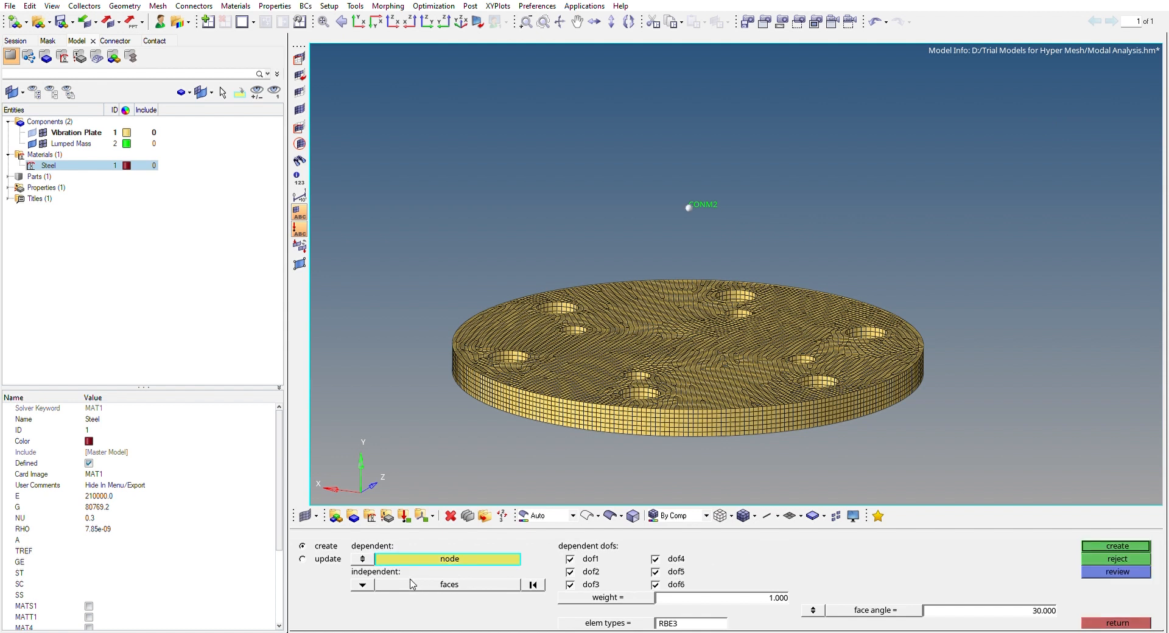
Set the independent selection to faces and pick the inner face of the first small hole in the plate
right_click_drag(856, 205, 878, 150, "ctrl")
left_click_drag(821, 295, 748, 346, "ctrl")
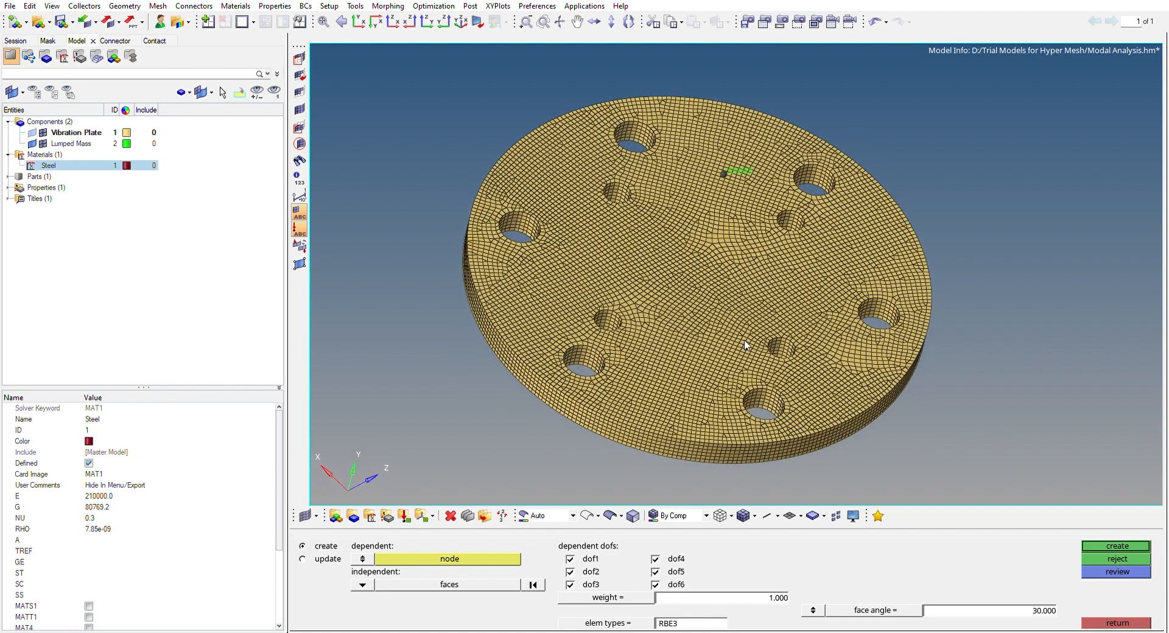
left_click_drag(752, 161, 709, 125, "ctrl")
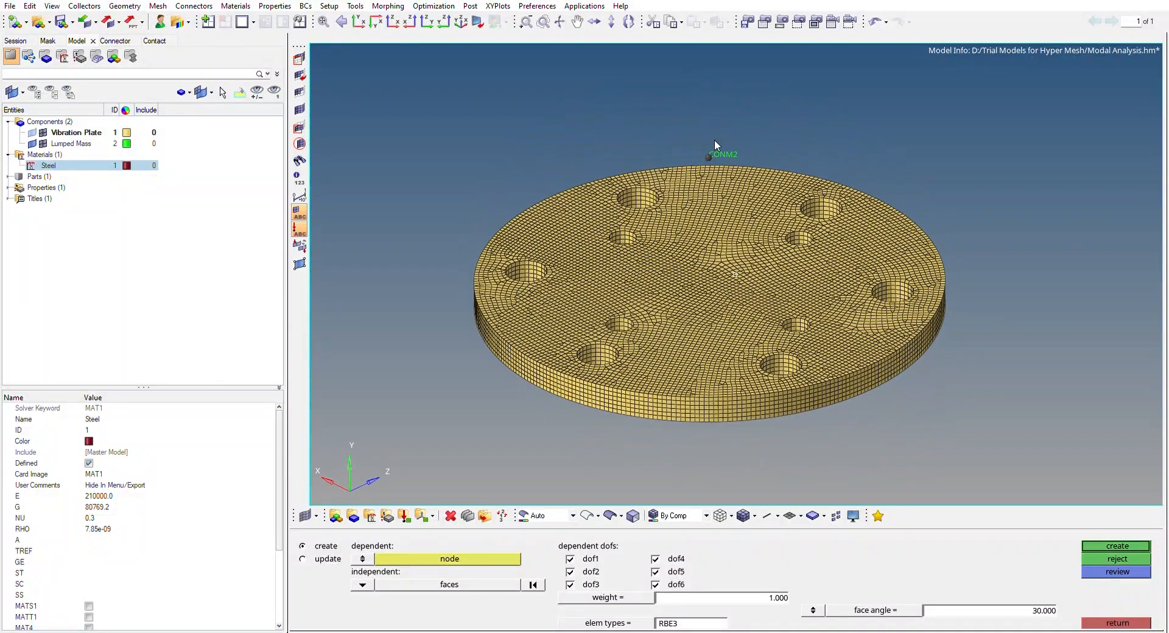
left_click_drag(654, 373, 638, 407, "ctrl")
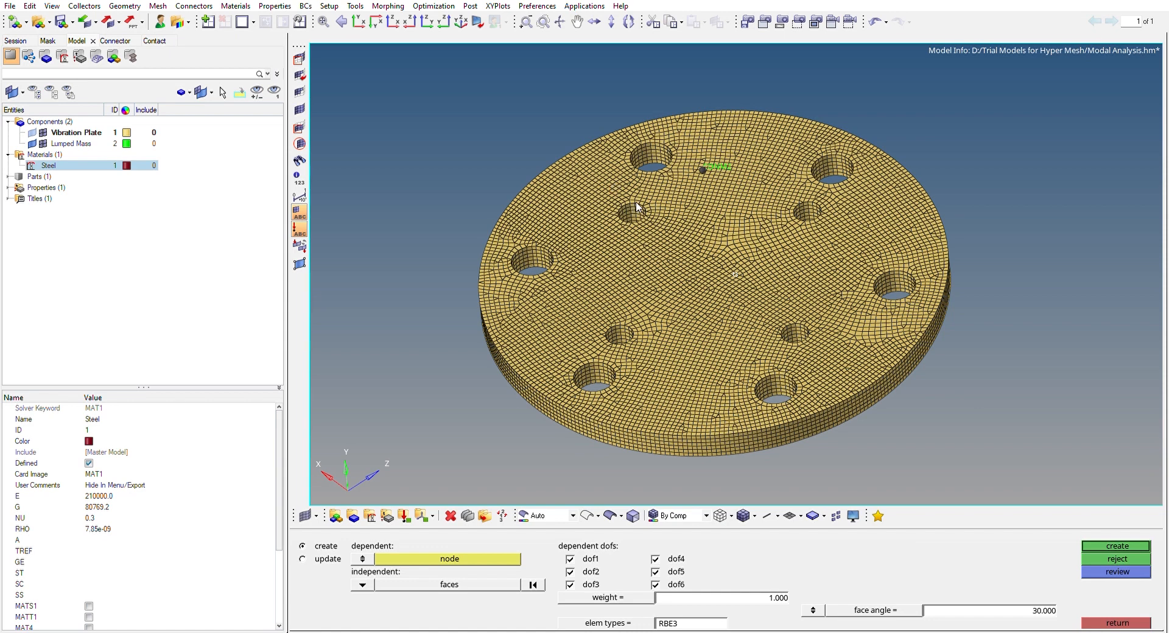
scroll(622, 310, "up", 5)
scroll(622, 316, "up", 2)
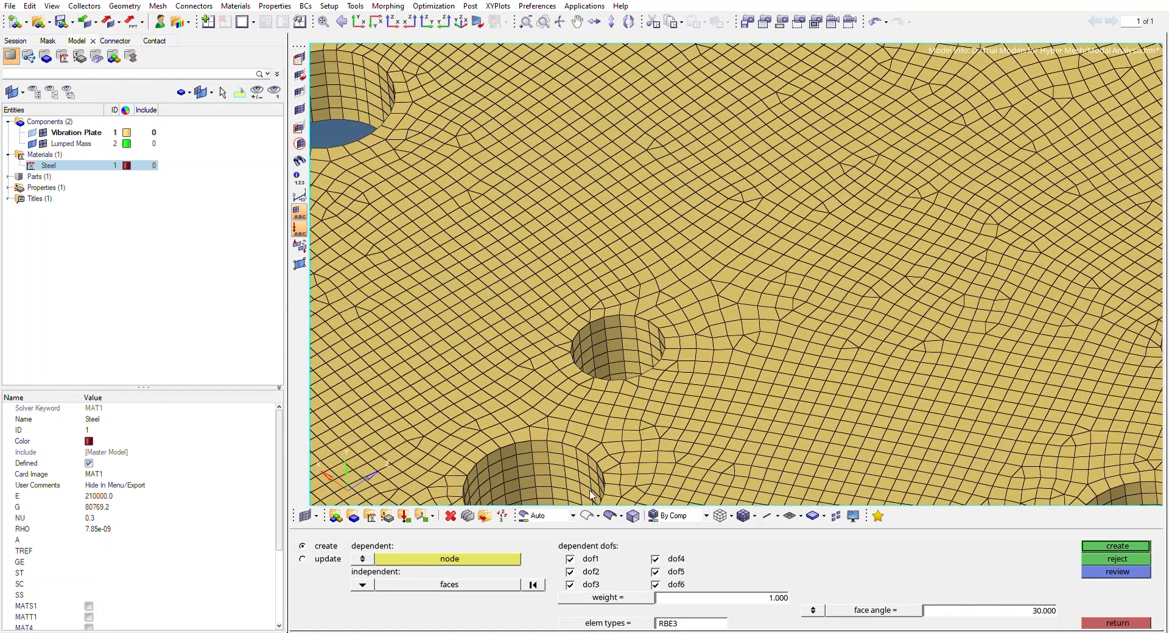
left_click(365, 584)
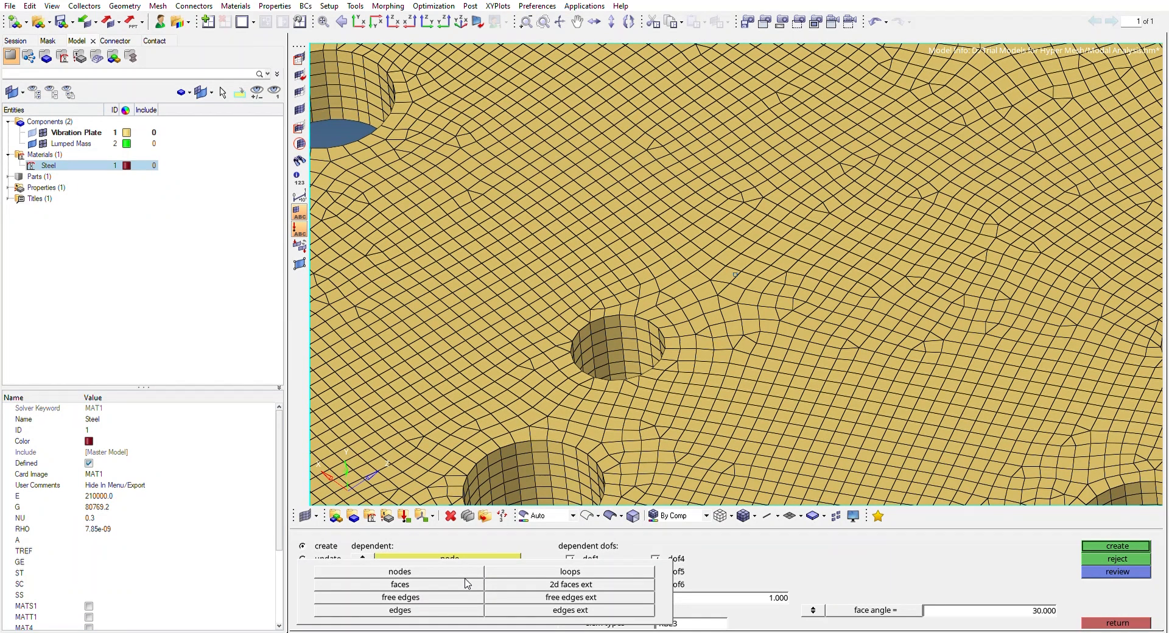
left_click(466, 585)
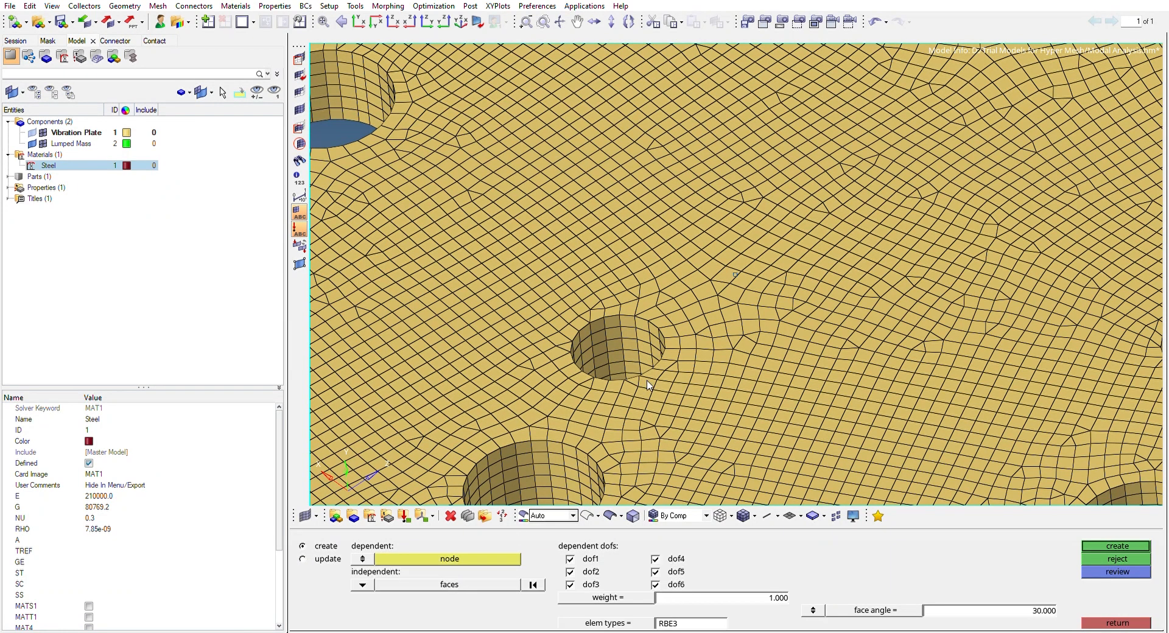
left_click(639, 333)
scroll(638, 333, "down", 6)
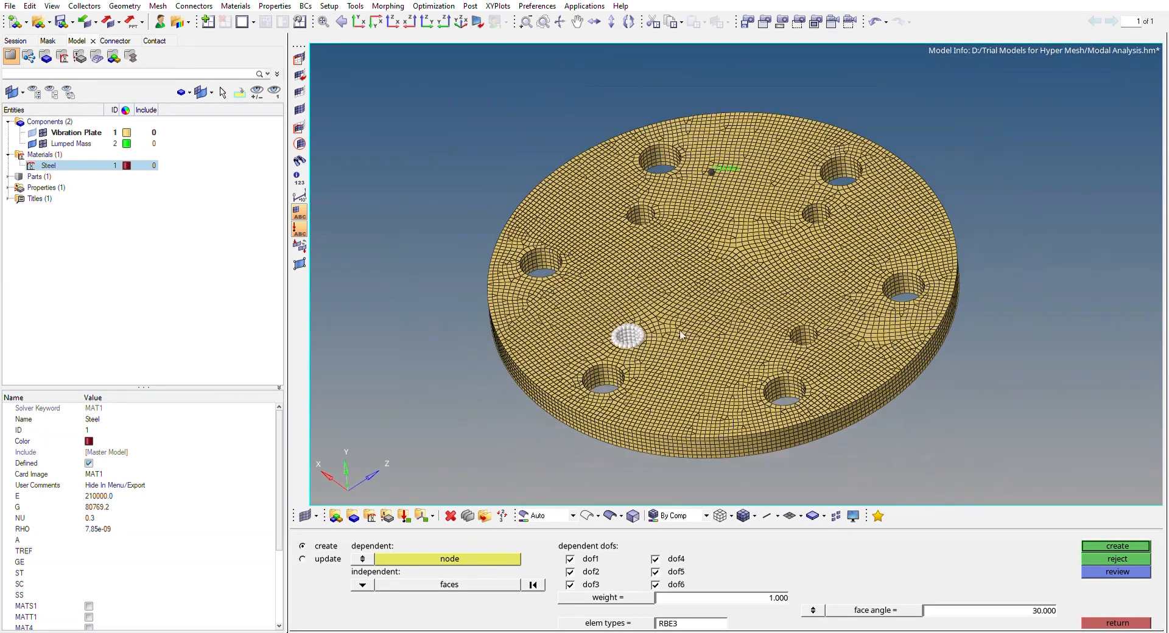
Add the inner faces of the other three small holes to the independent selection
scroll(800, 344, "up", 4)
left_click(826, 312)
scroll(827, 345, "down", 5)
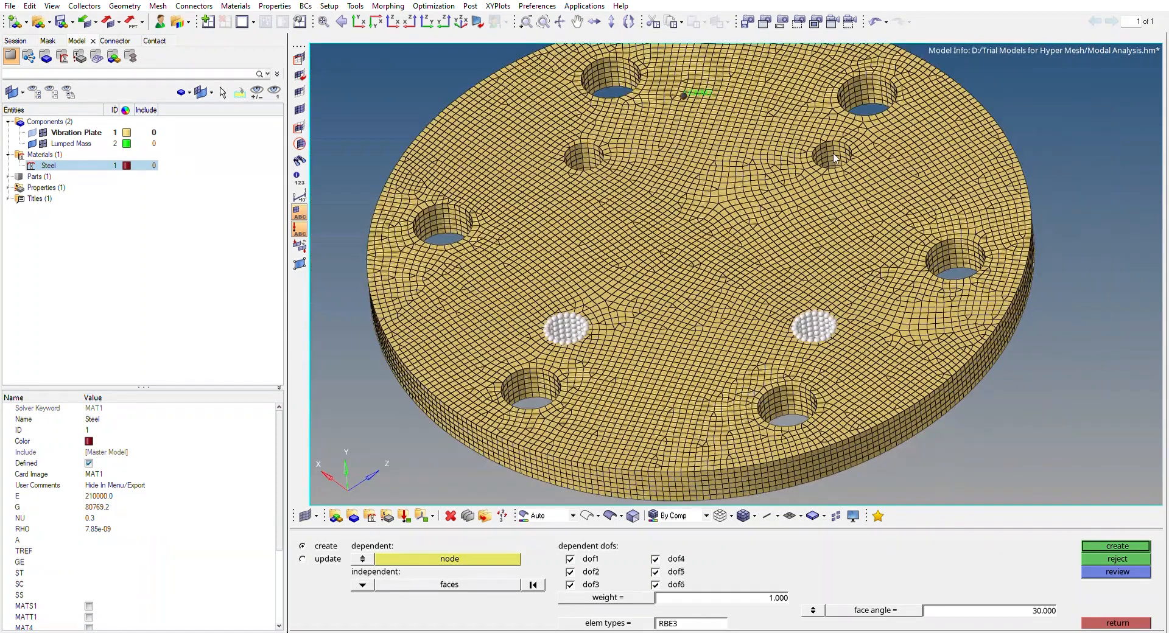
scroll(840, 155, "up", 5)
left_click(837, 146)
left_click(409, 152)
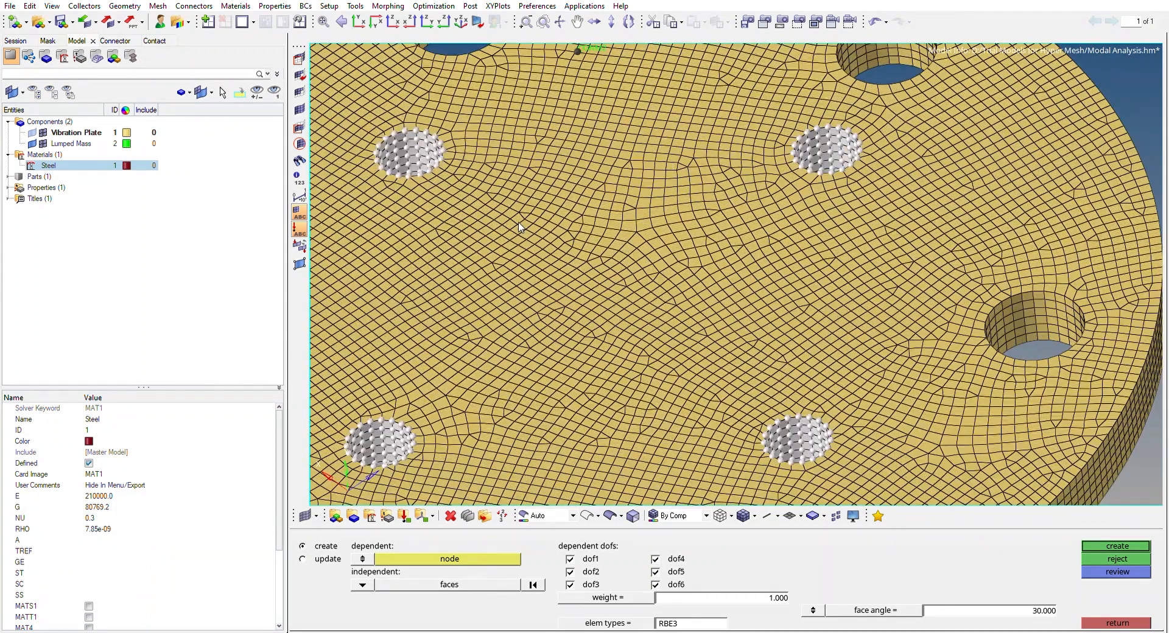
scroll(583, 278, "down", 5)
right_click_drag(675, 305, 694, 302, "ctrl")
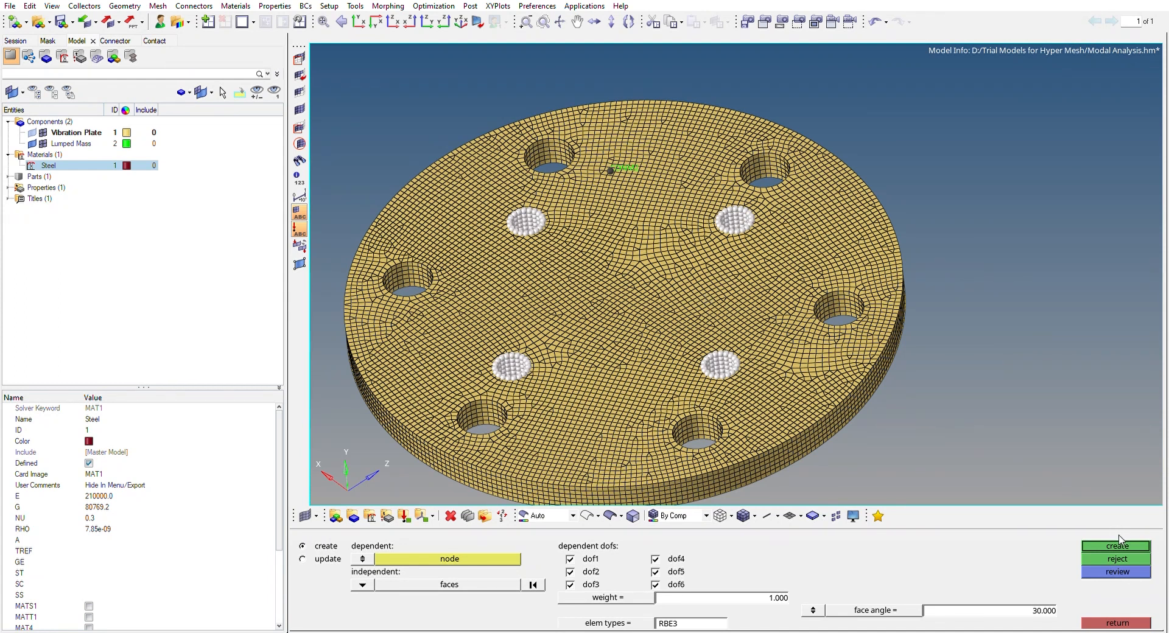
Create a new component named RBE3 and give it a magenta color
left_click(53, 120)
left_click(87, 123)
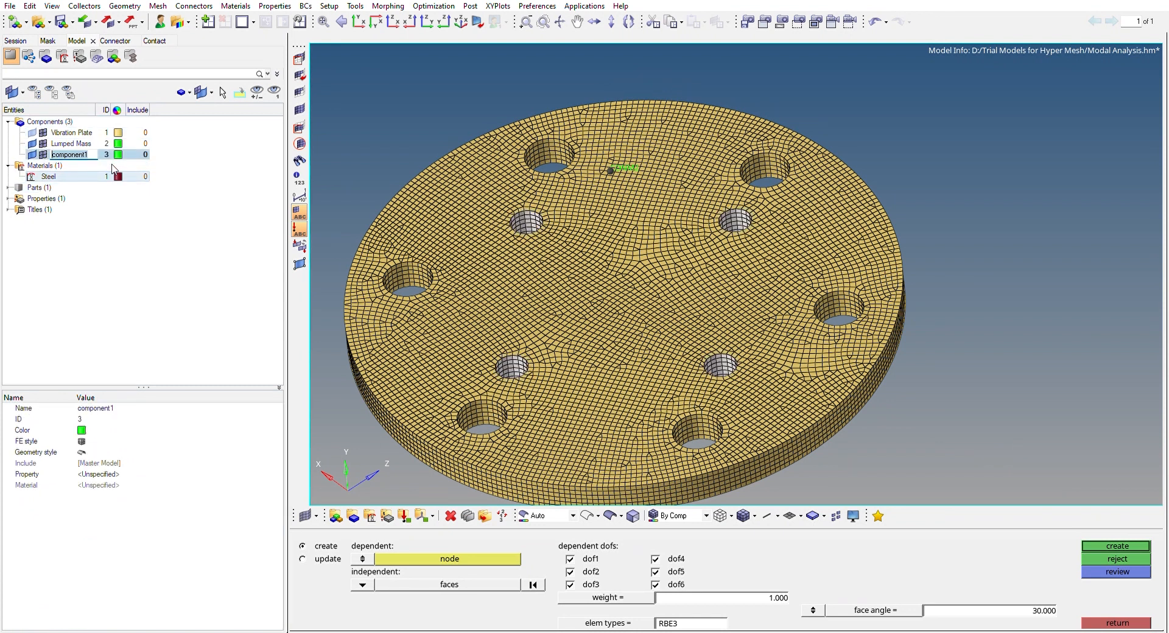
type("RBE3")
key("Return")
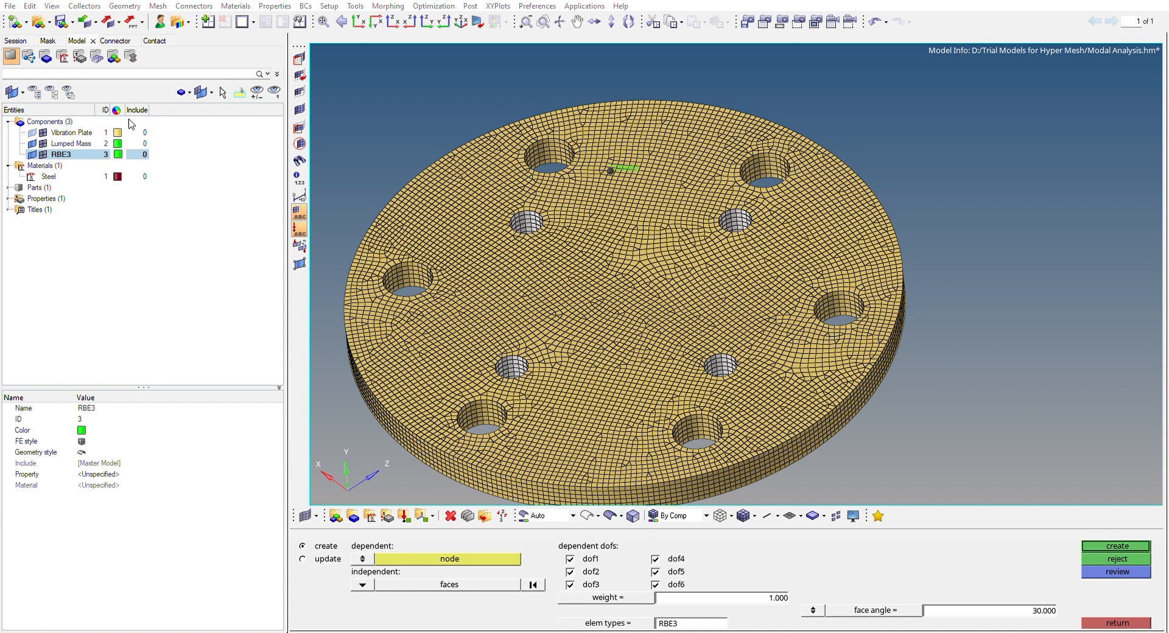
left_click(144, 111)
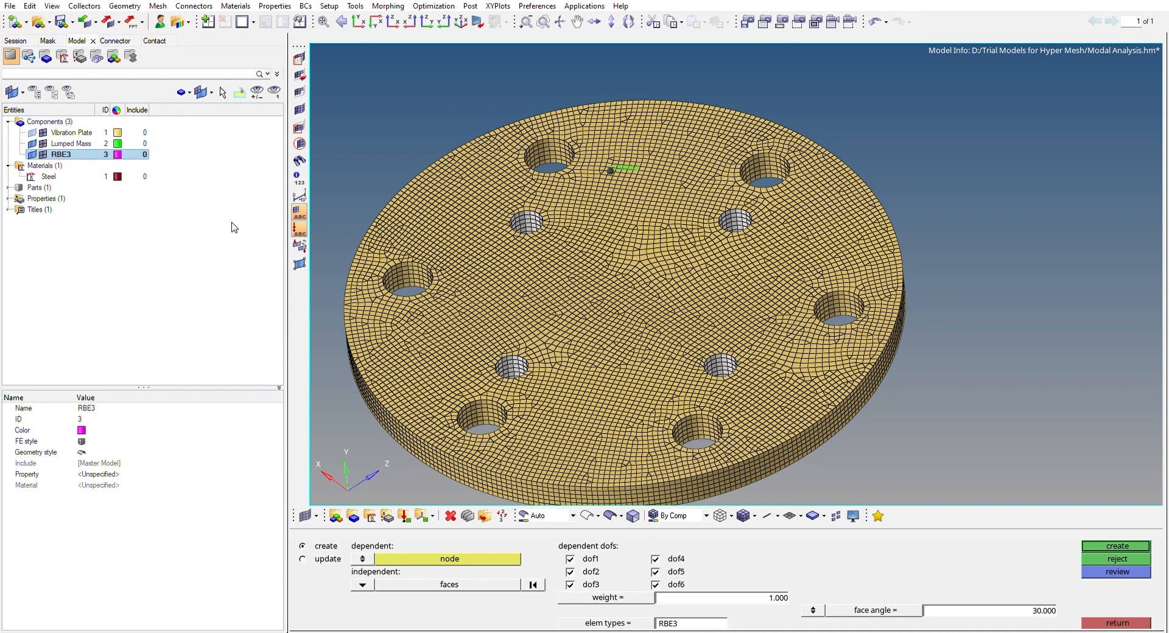
Create the RBE3 element connecting the lumped mass node to the four small holes' inner faces, with all six dependent dofs active
left_click_drag(618, 293, 598, 269, "ctrl")
left_click(490, 556)
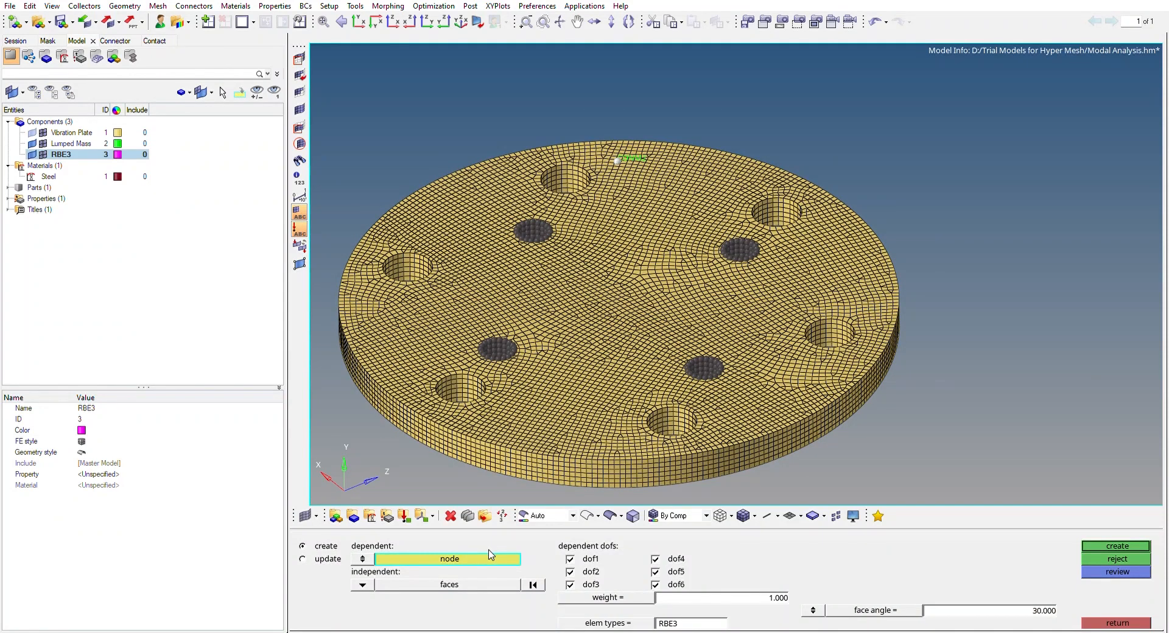
left_click(490, 584)
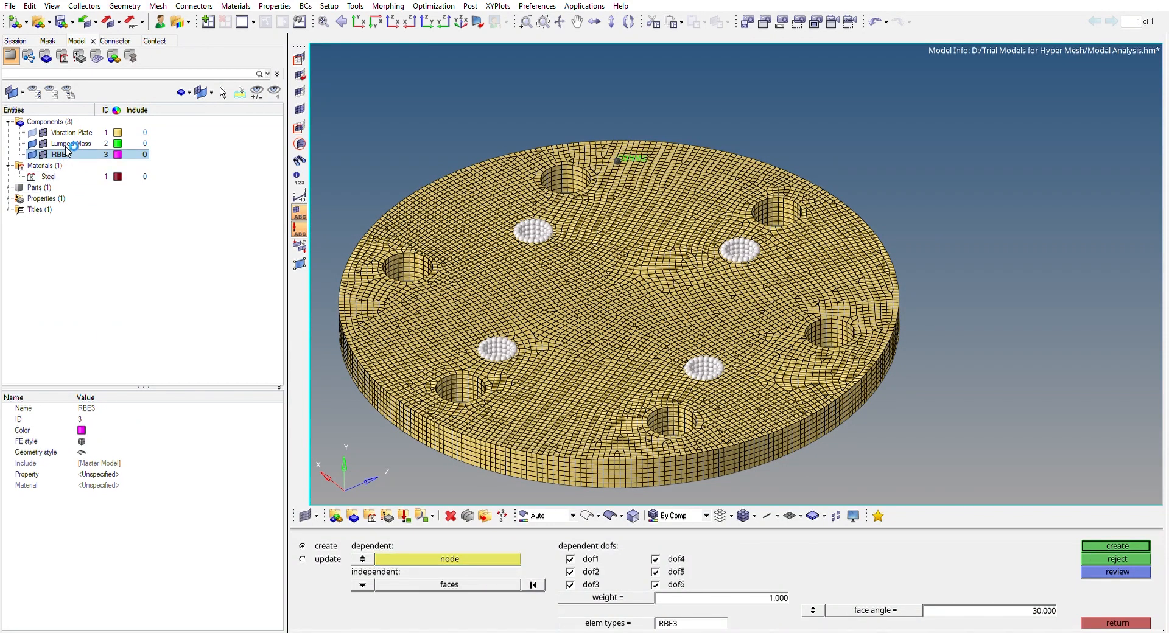
left_click(1109, 544)
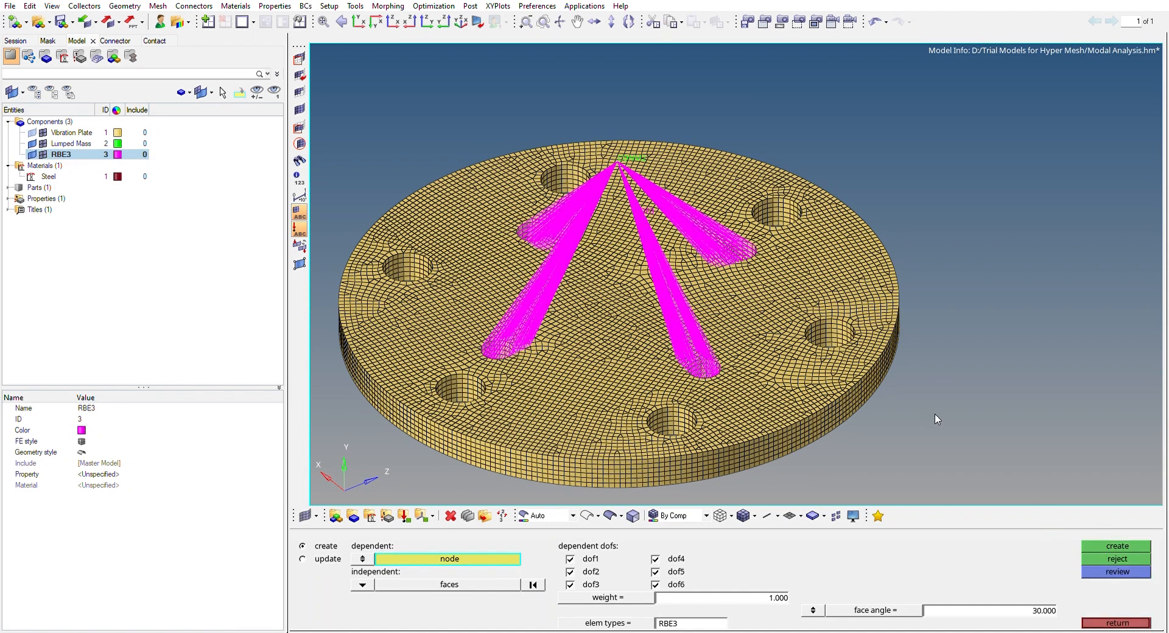
left_click_drag(586, 263, 573, 235, "ctrl")
left_click_drag(726, 242, 778, 210, "ctrl")
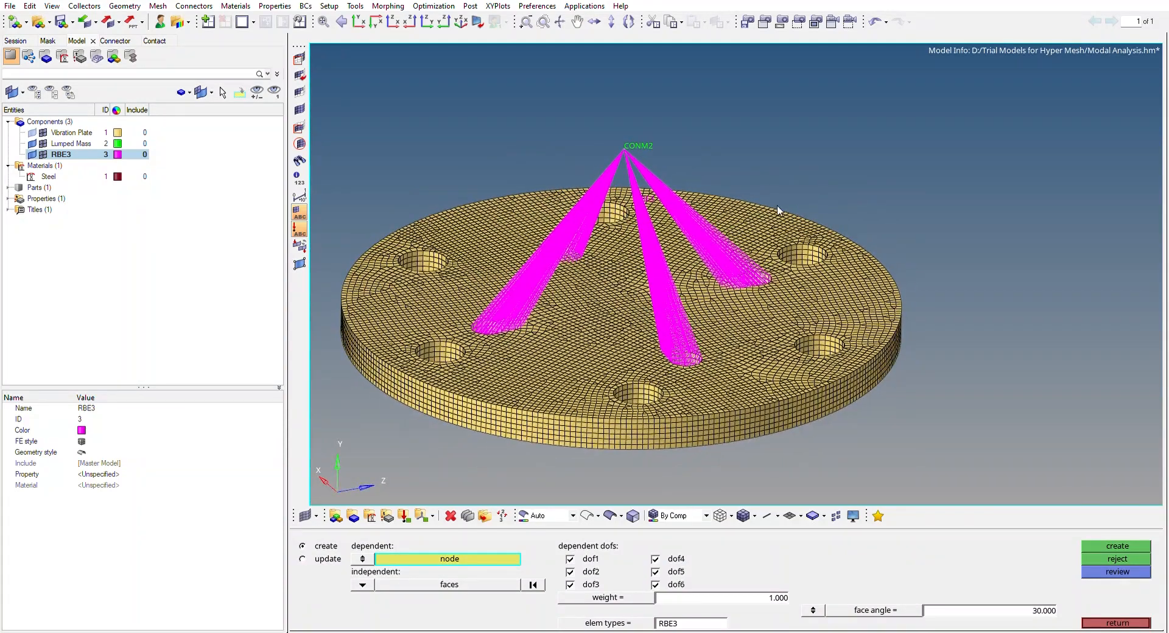
right_click_drag(751, 162, 831, 136, "ctrl")
left_click_drag(801, 130, 717, 203, "ctrl")
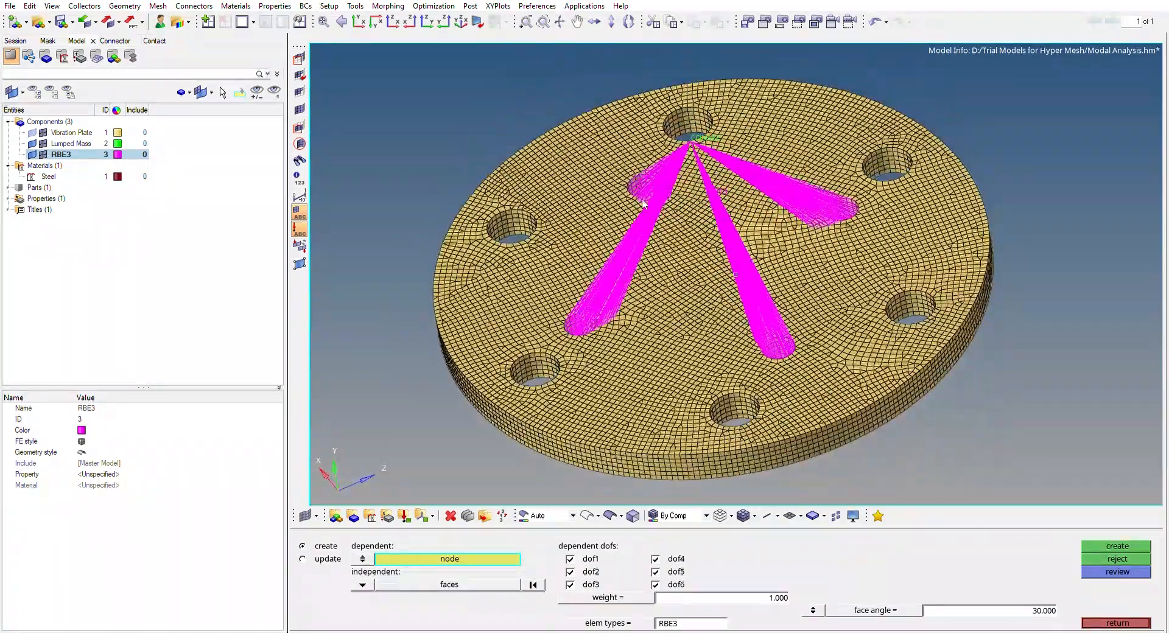
Leave the RBE3 creation and switch to the analysis commands, briefly opening and closing the constraints definition
mouse_move(685, 276)
left_mouse_down("ctrl")
mouse_move(672, 255)
mouse_move(695, 291)
left_mouse_up("ctrl")
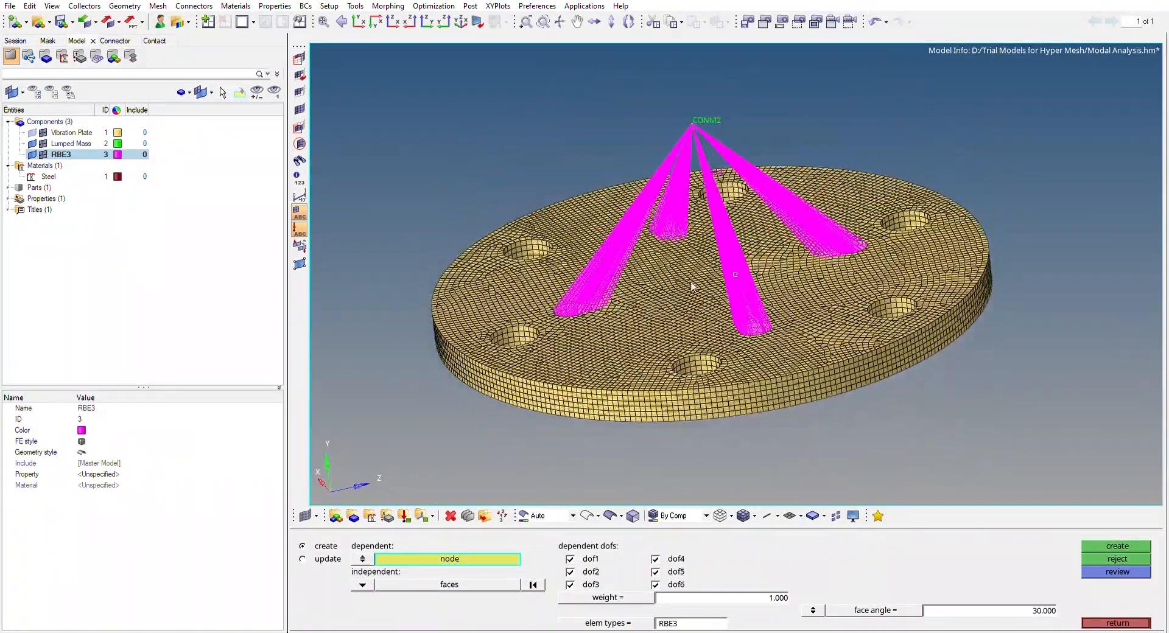
left_click(1110, 621)
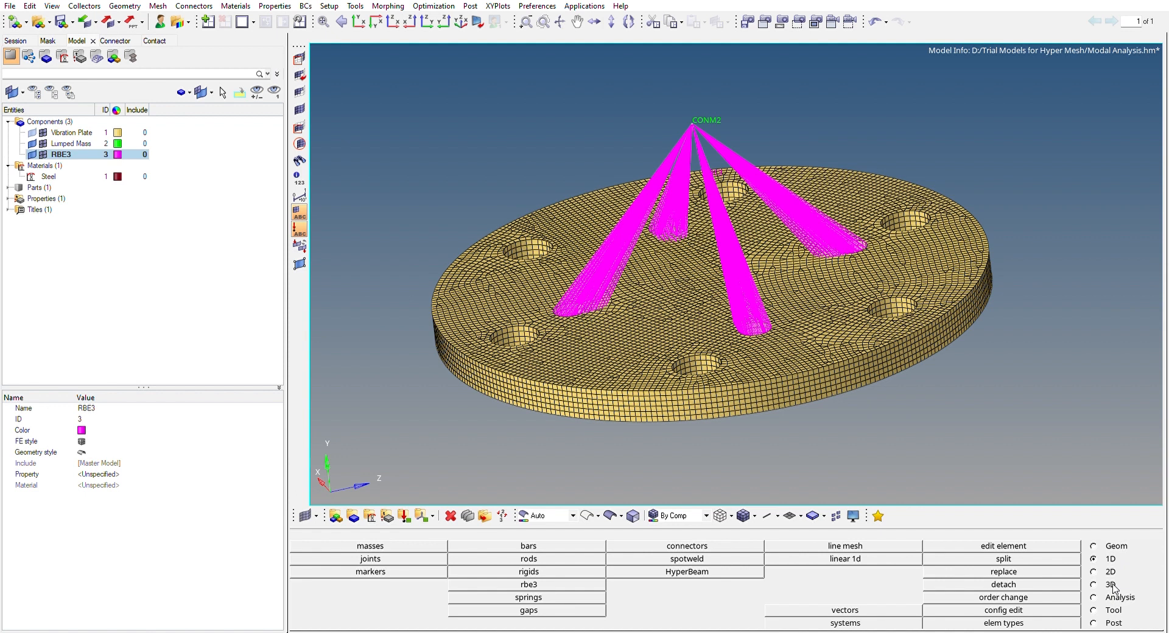
left_click(1116, 596)
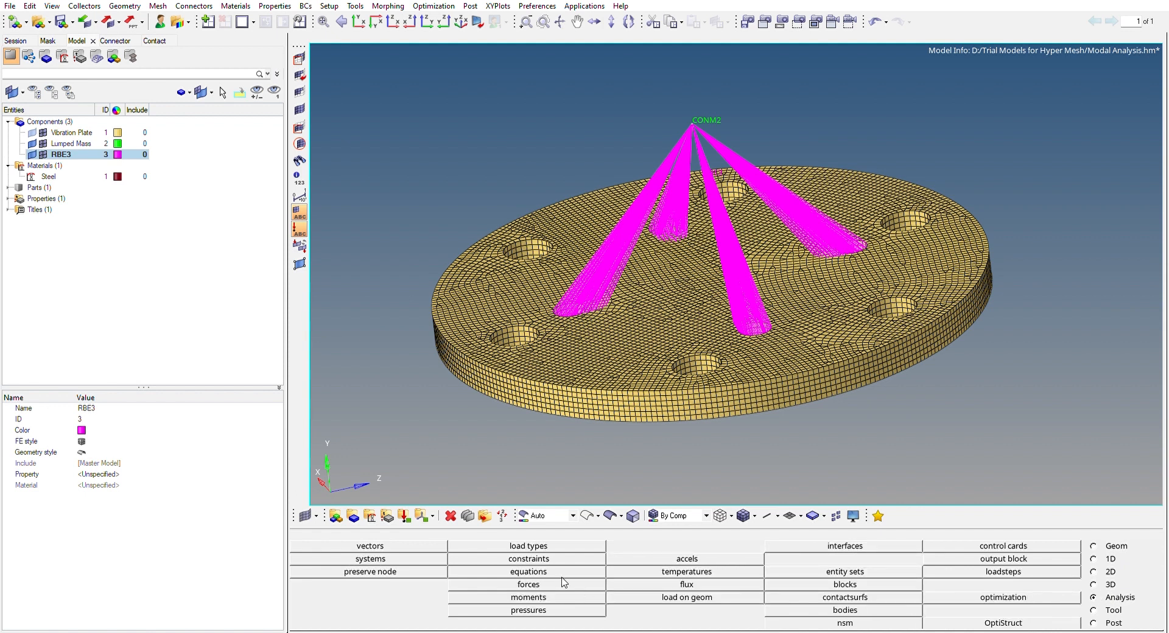
left_click(558, 559)
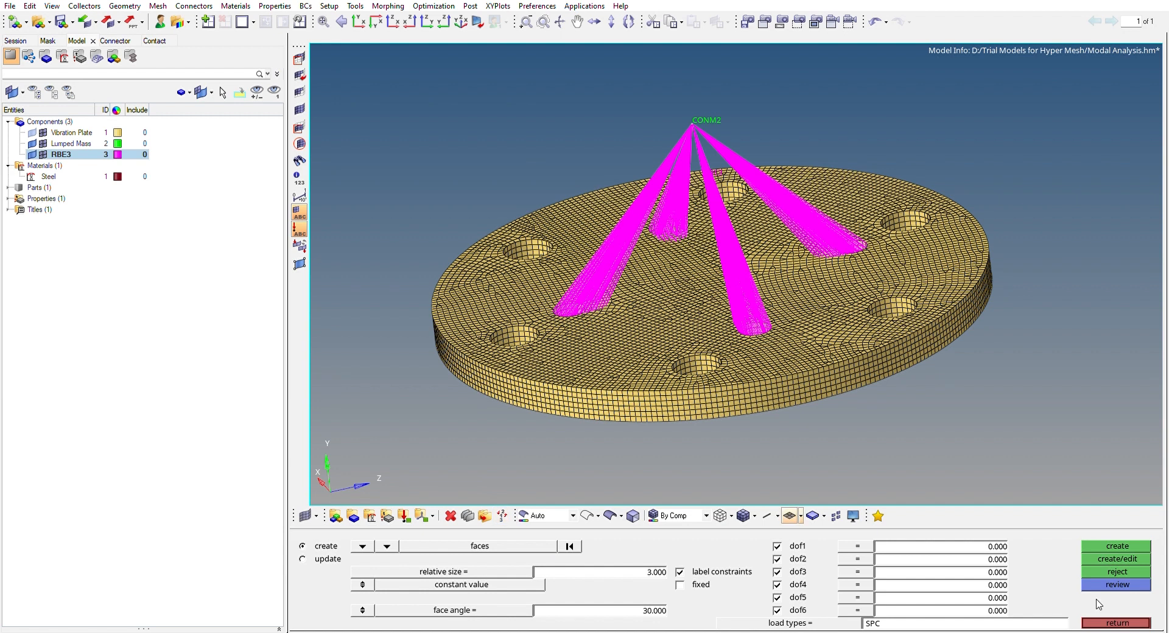
left_click(1135, 621)
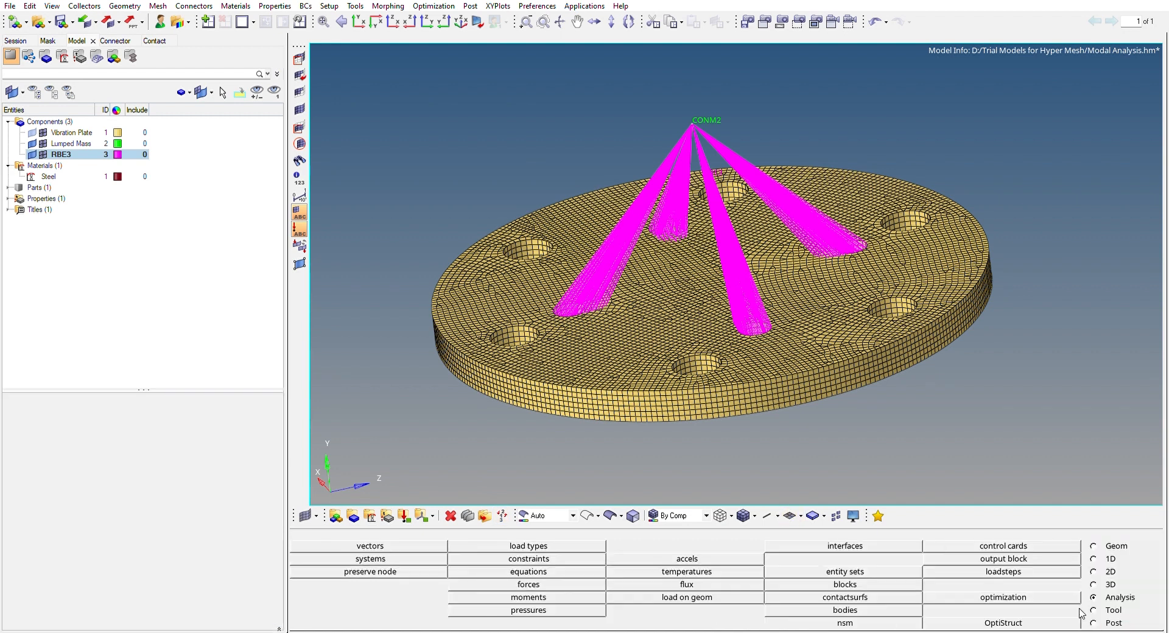
Create a load collector named Constraints with no card image
left_click(106, 243)
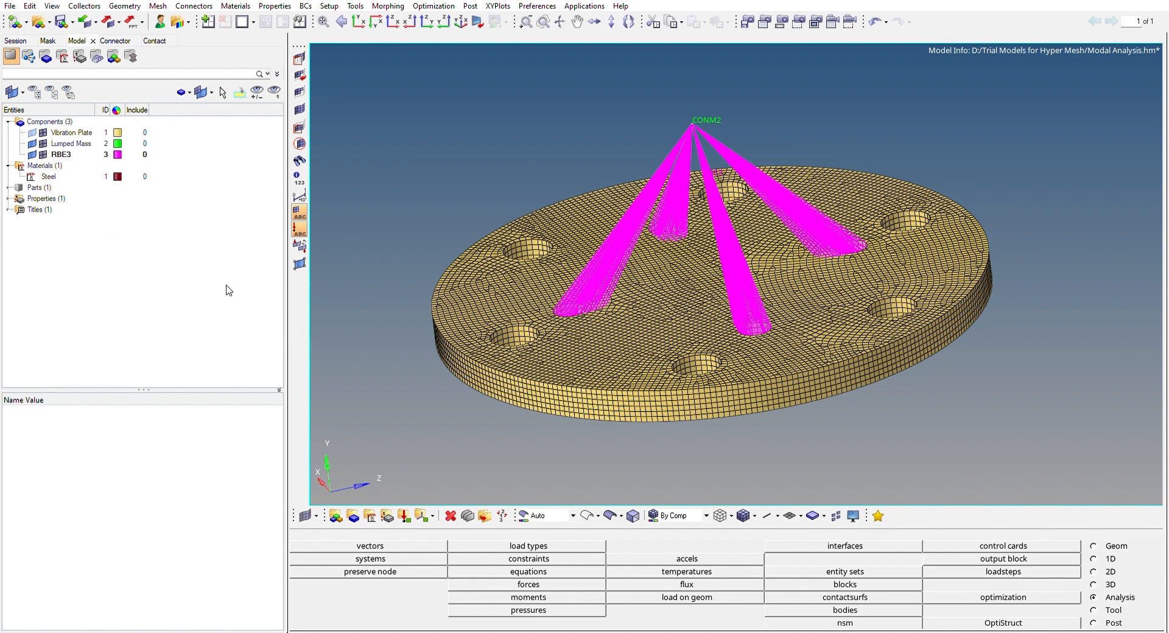
left_click(249, 419)
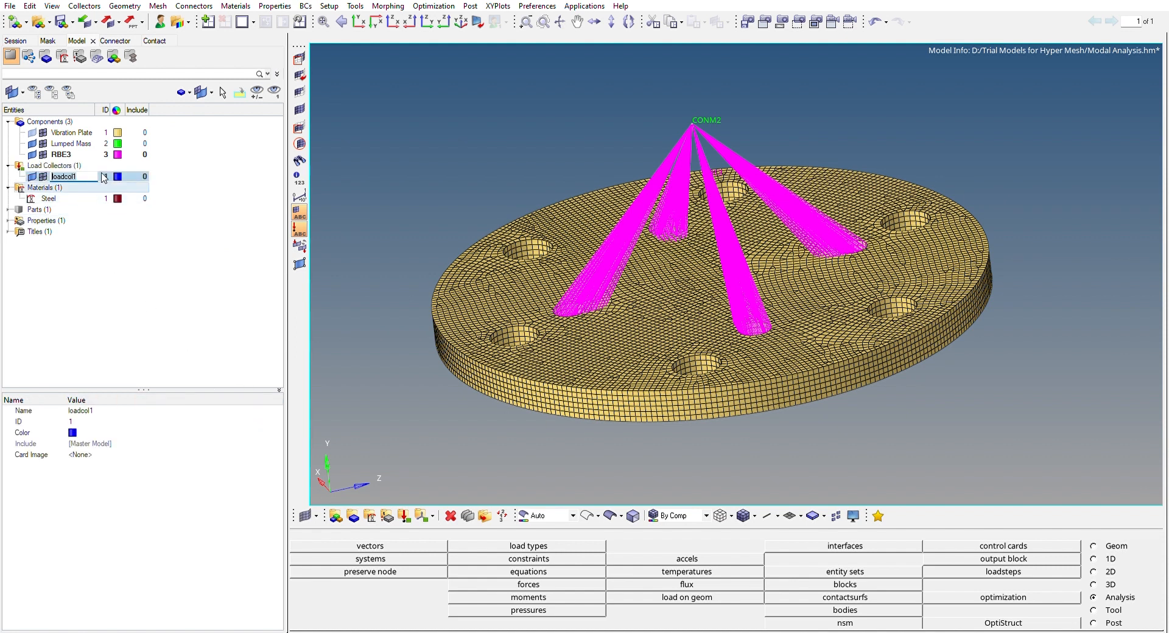
type("C")
key("Return")
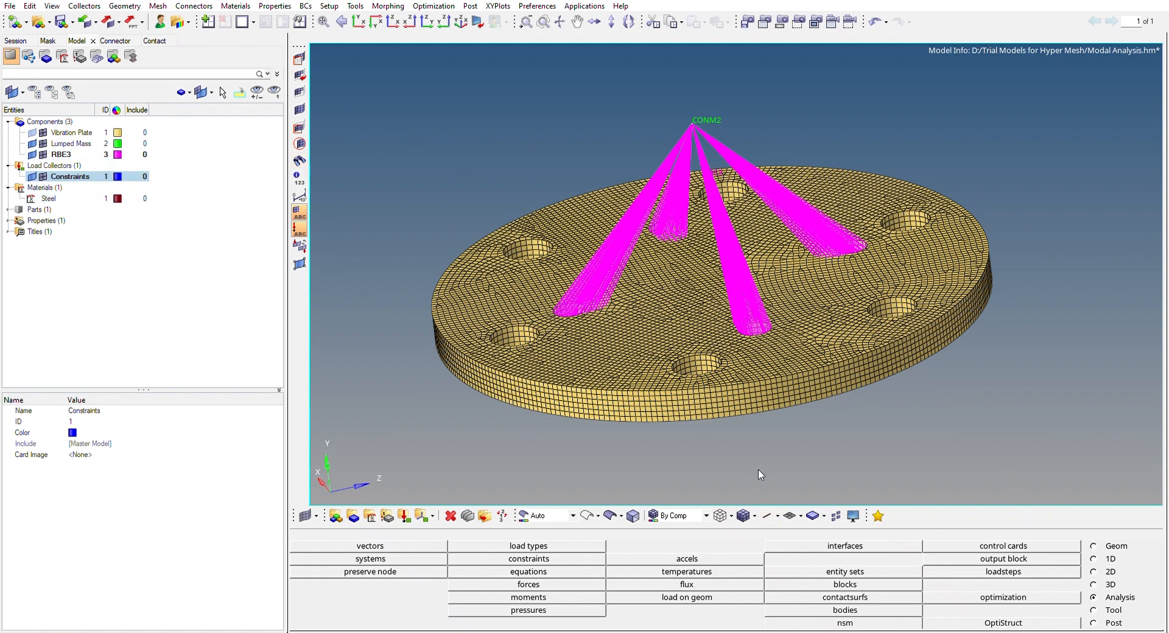
Start a constraints definition on faces and select the inner faces of two neighbouring large outer holes in the plate
left_click(569, 558)
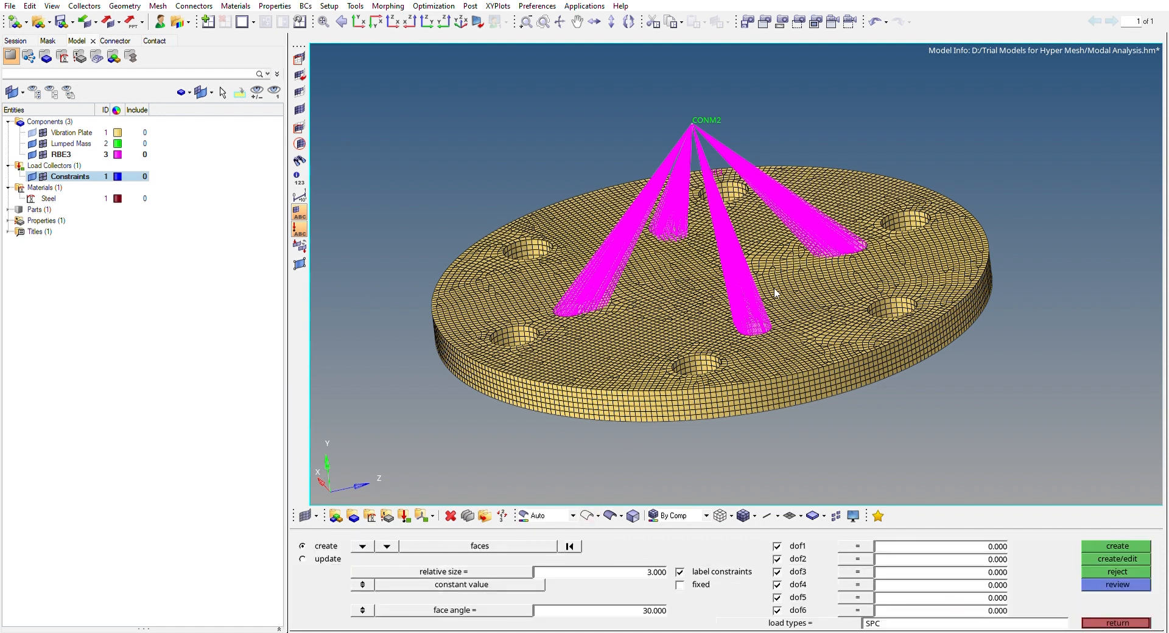
right_click_drag(717, 226, 718, 224, "ctrl")
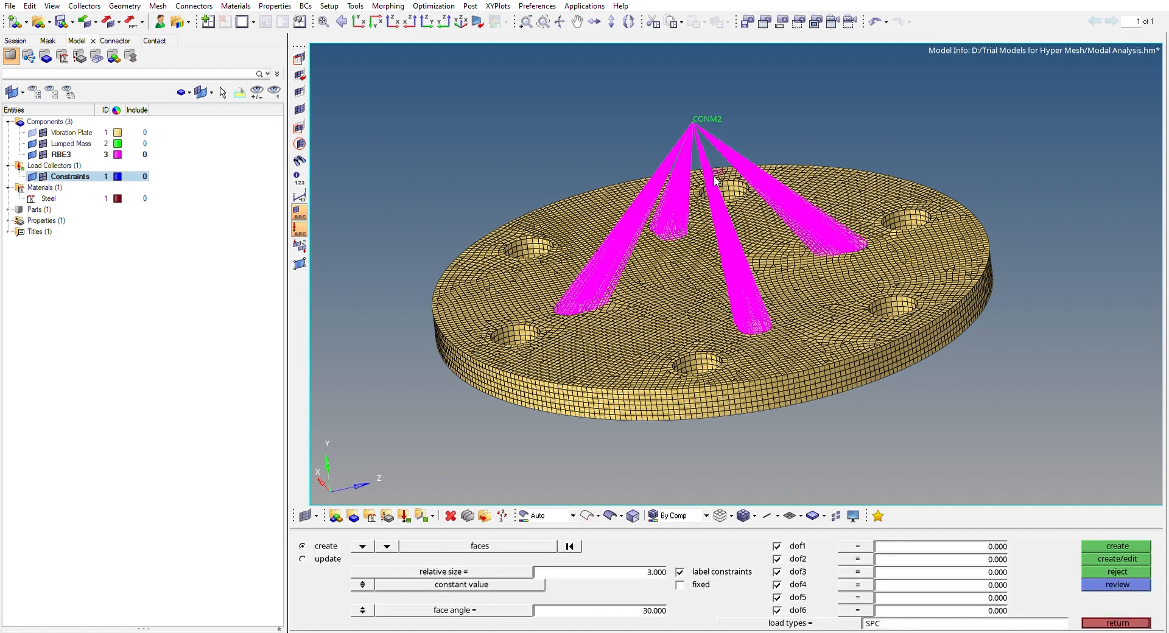
right_click_drag(687, 186, 692, 152, "ctrl")
left_click_drag(691, 152, 696, 232, "ctrl")
scroll(512, 295, "up", 3)
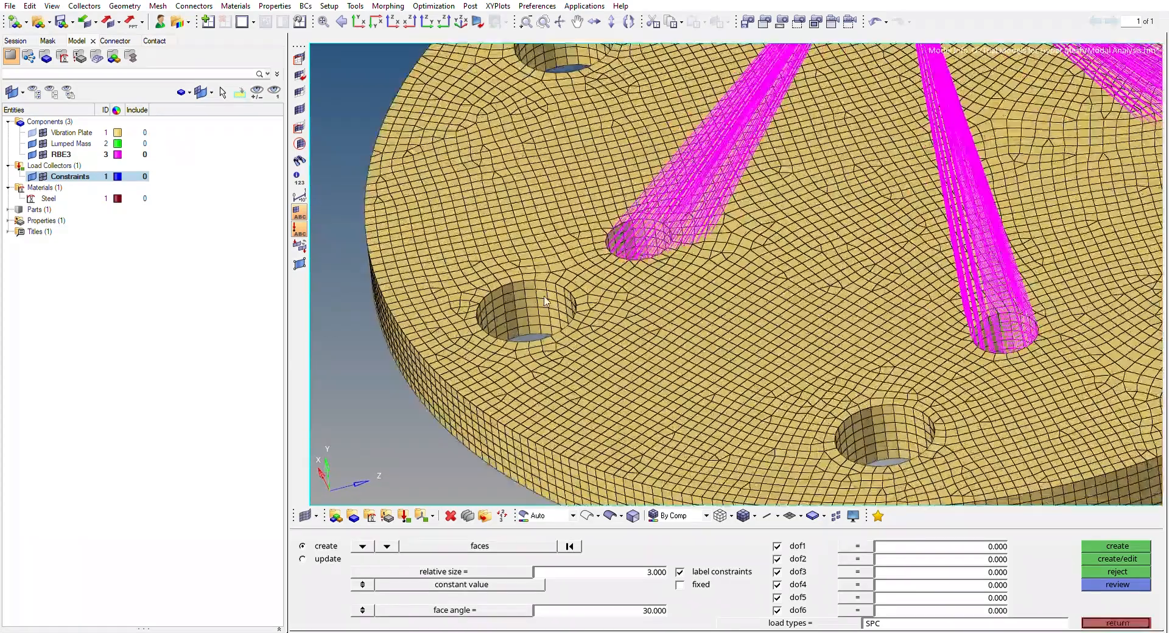
scroll(549, 302, "down", 4)
left_click_drag(803, 229, 800, 244, "ctrl")
scroll(801, 244, "down", 2)
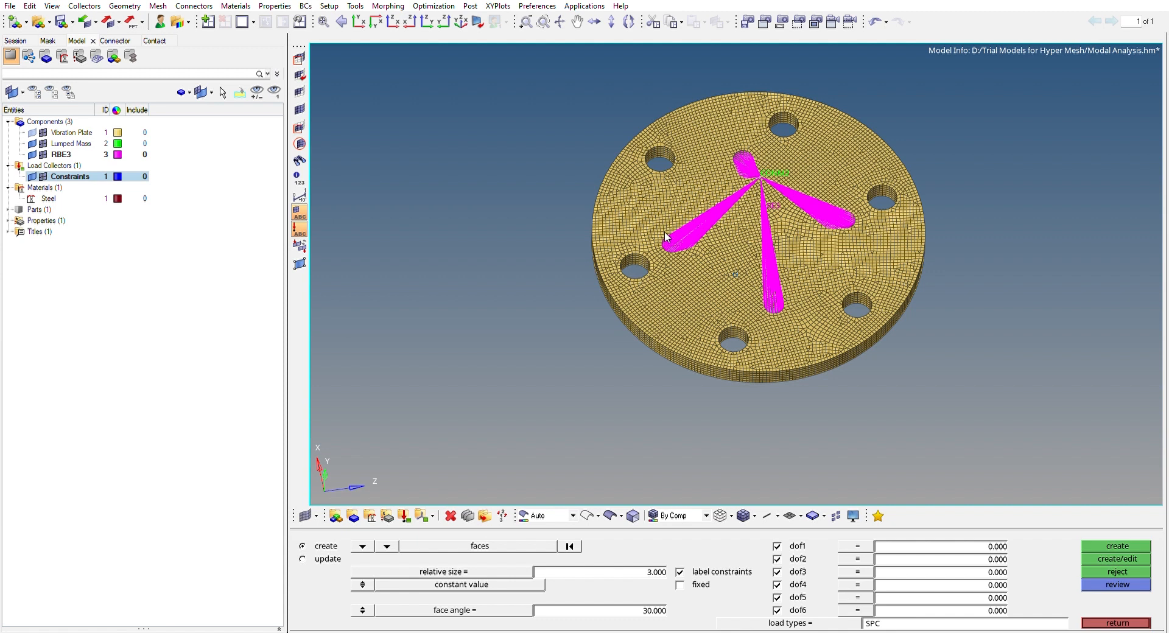
scroll(665, 240, "up", 3)
left_click(610, 274)
scroll(648, 207, "down", 1)
left_click(672, 74)
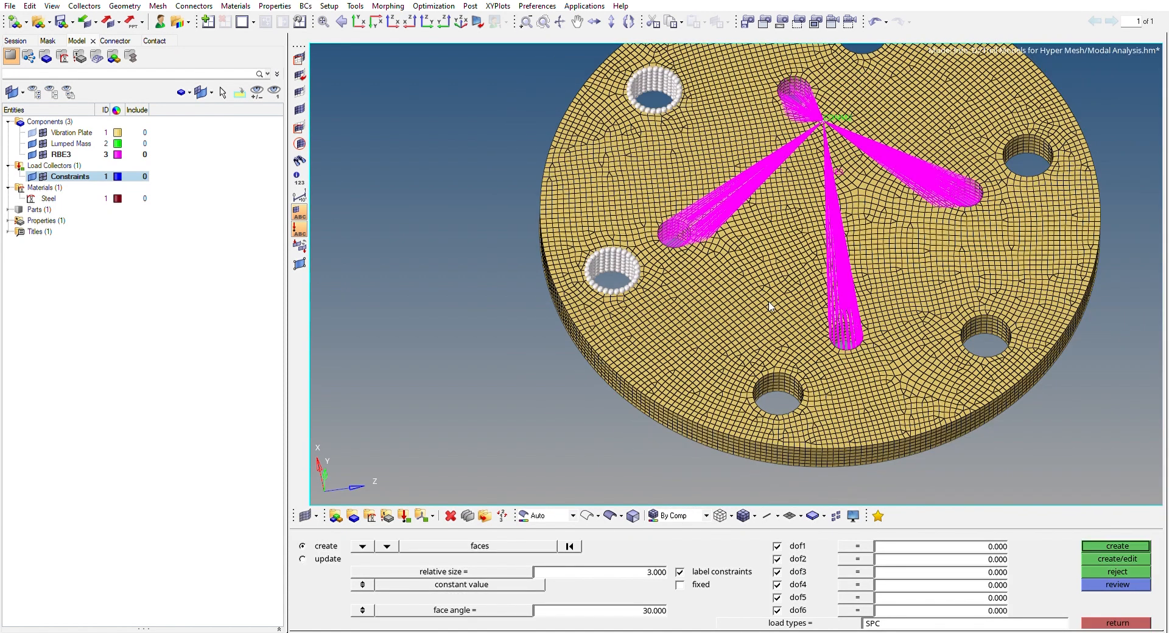
Add the inner faces of the remaining four large outer holes to the constraint selection
left_click(788, 375)
left_click(991, 317)
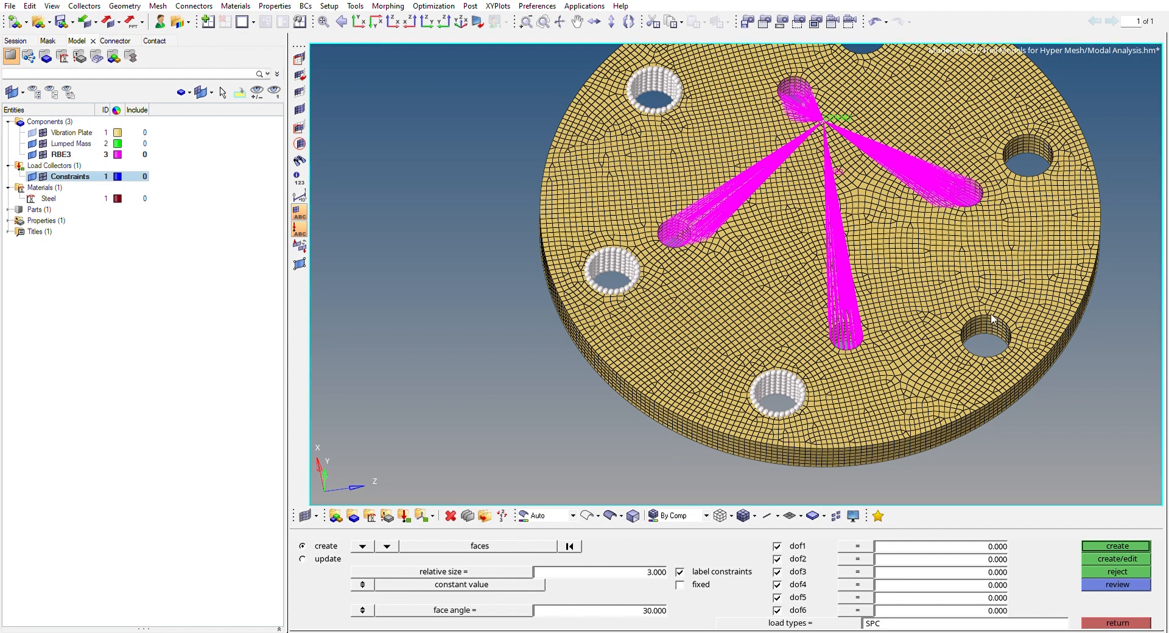
left_click(1023, 138)
right_click_drag(916, 116, 892, 172, "ctrl")
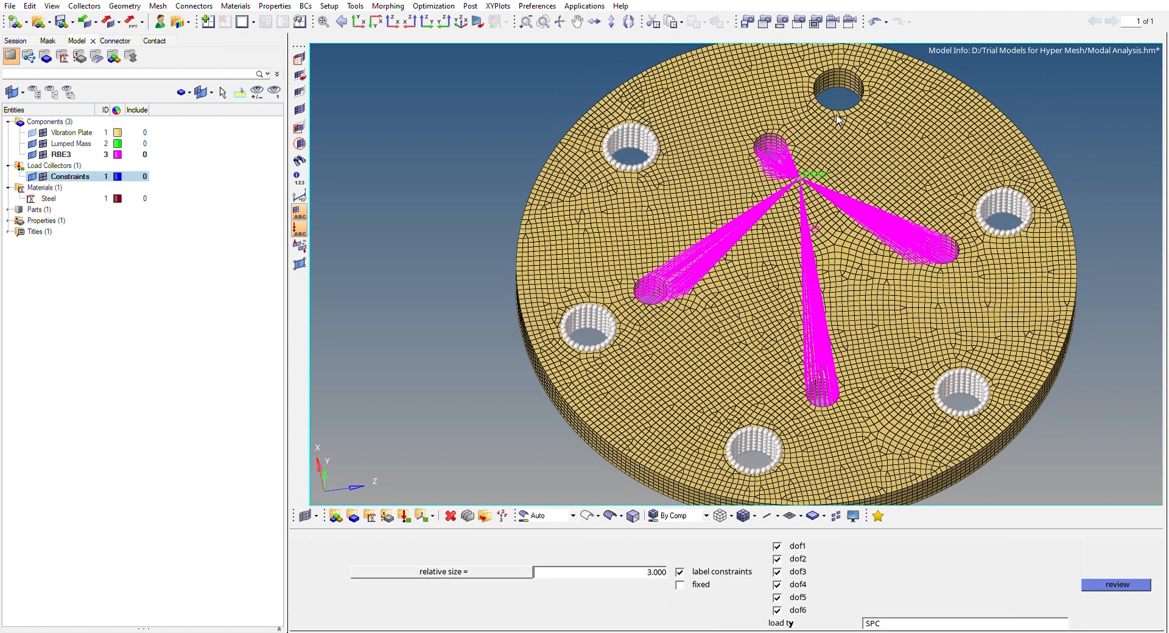
left_click(834, 63)
scroll(973, 296, "down", 2, "ctrl")
left_click_drag(933, 297, 867, 274, "ctrl")
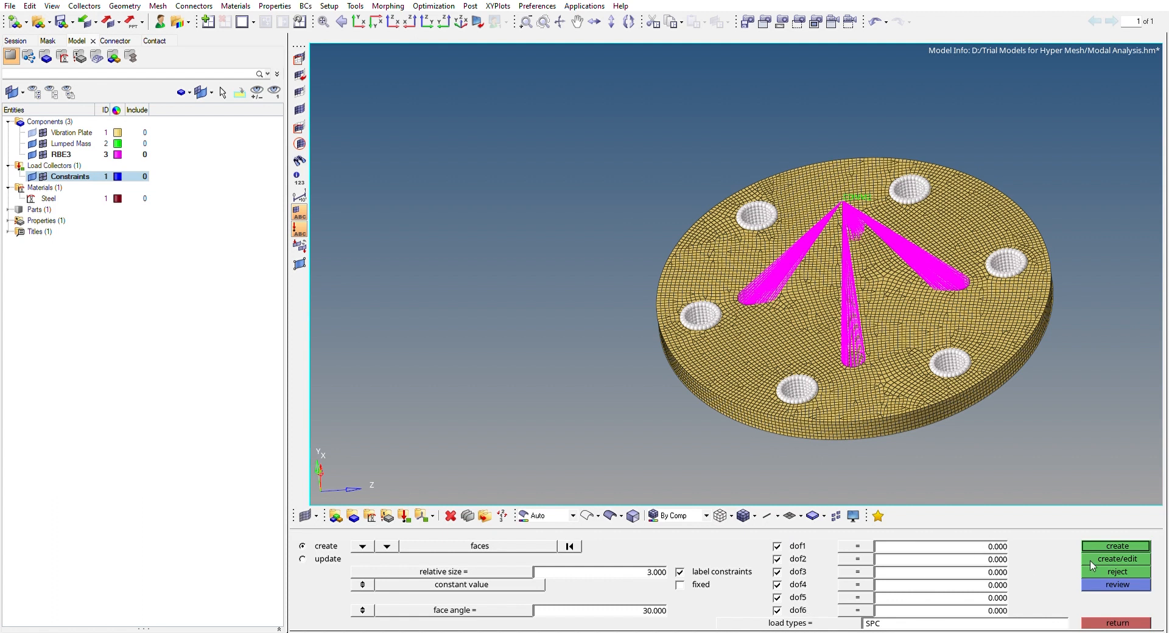
Create SPC constraints on the six large holes' inner faces with dof1 to dof6 all set to 0.000
left_click(1111, 542)
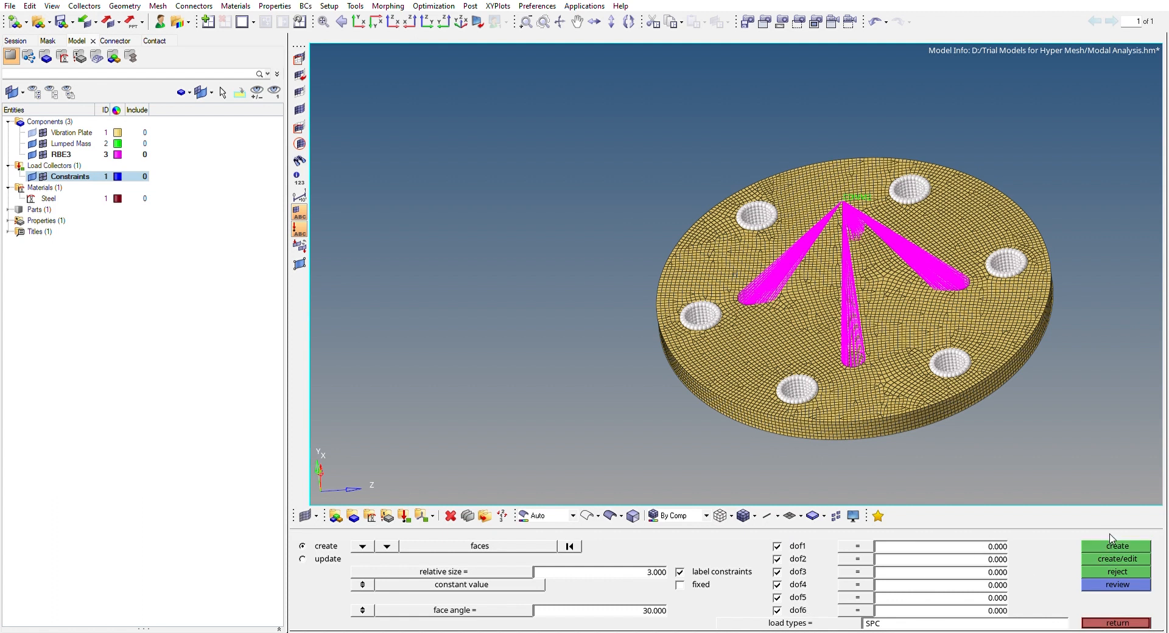
right_click_drag(903, 205, 836, 211, "ctrl")
left_click_drag(780, 240, 804, 192, "ctrl")
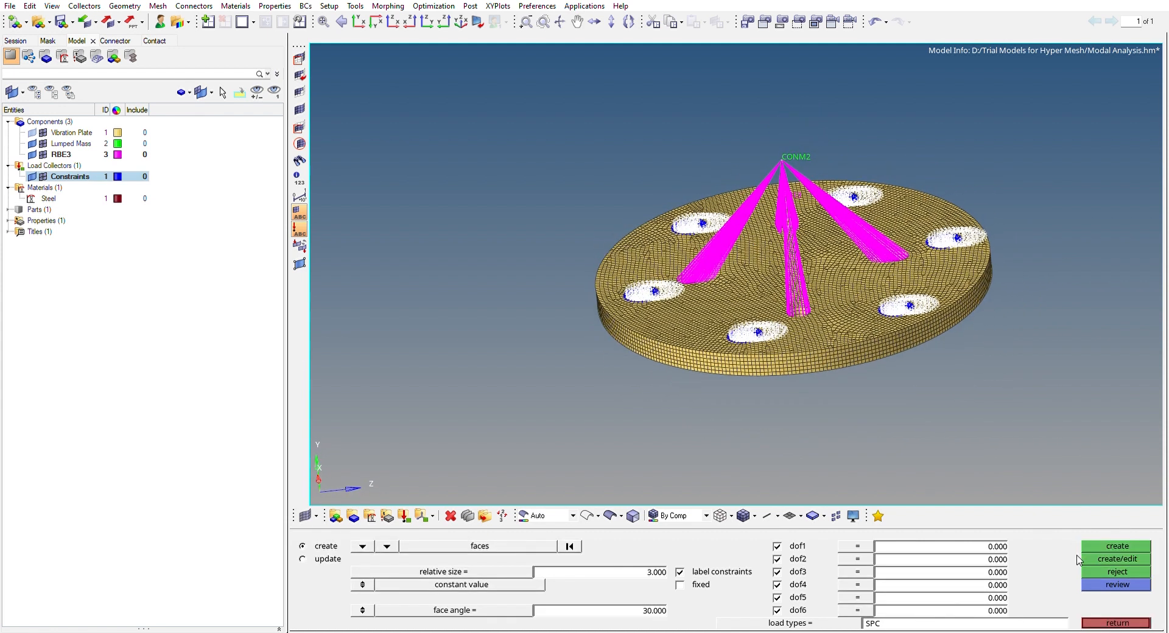
left_click(1114, 623)
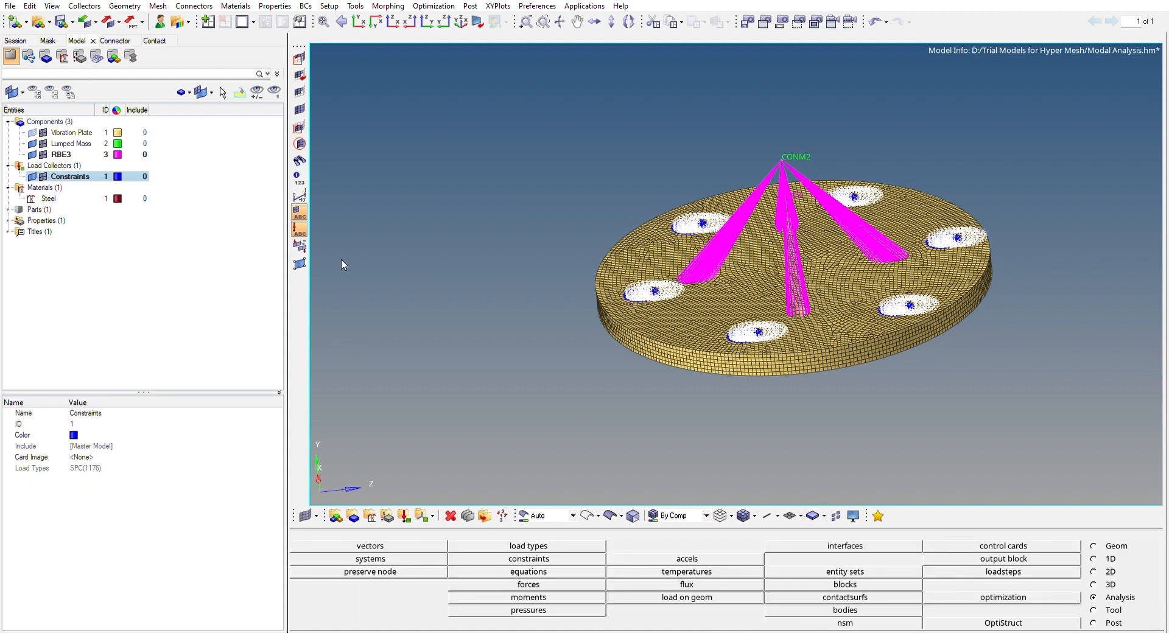
Review the Steel material's card image, elastic modulus, shear modulus, Poisson's ratio and density
right_click_drag(862, 96, 817, 108, "ctrl")
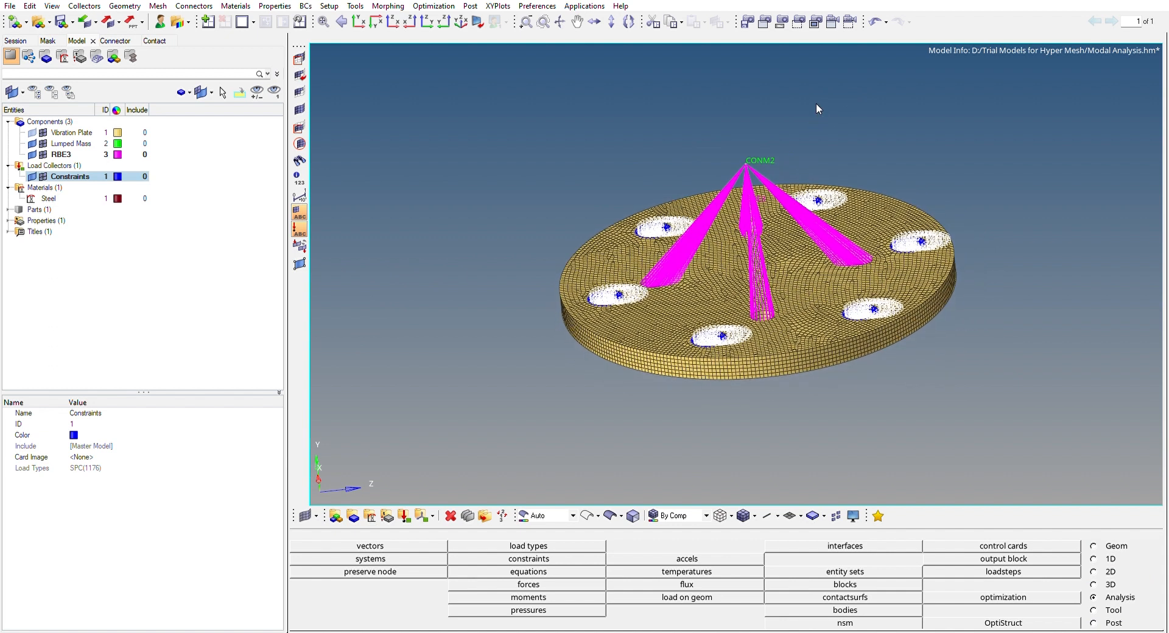
left_click(62, 194)
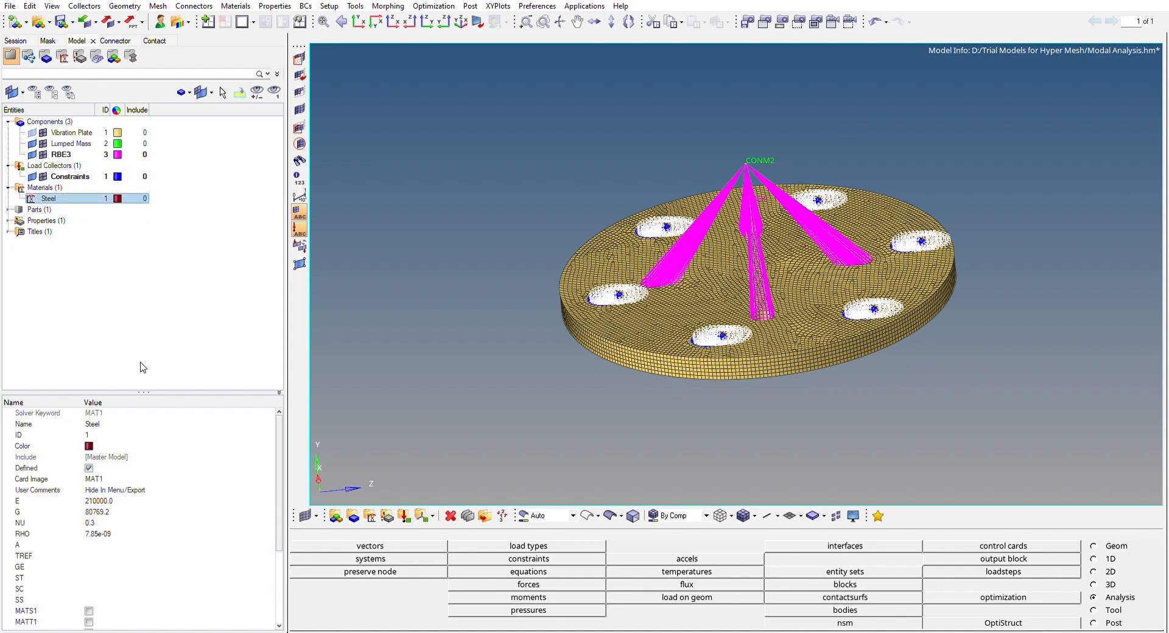
left_click_drag(149, 390, 152, 326)
left_click(145, 322)
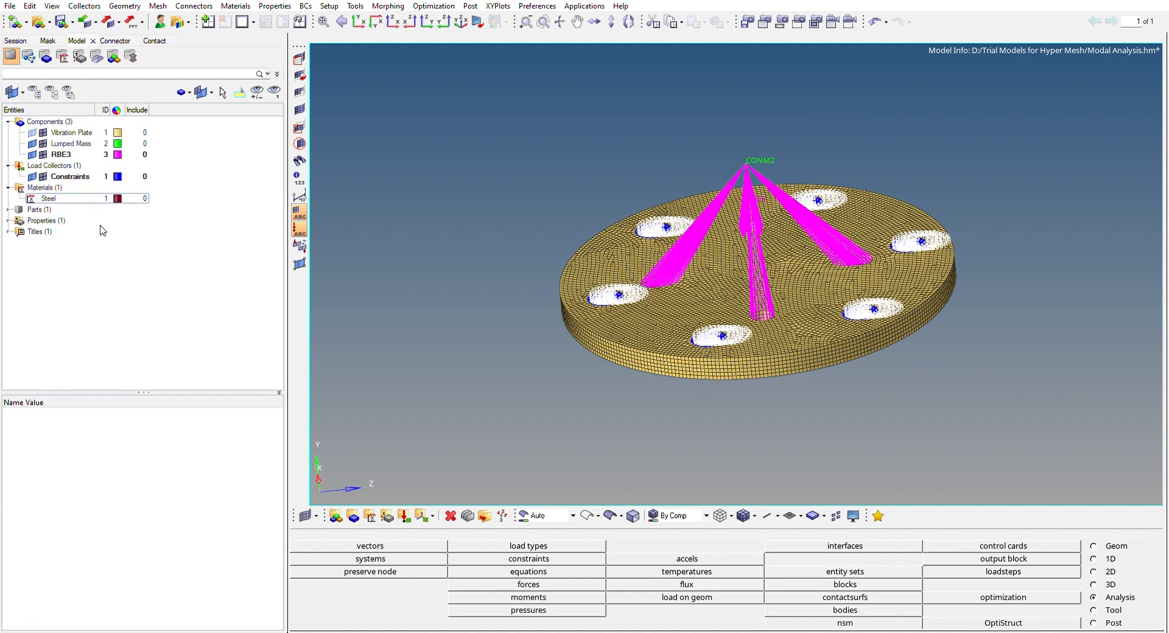
left_click(84, 199)
left_click_drag(145, 391, 145, 313)
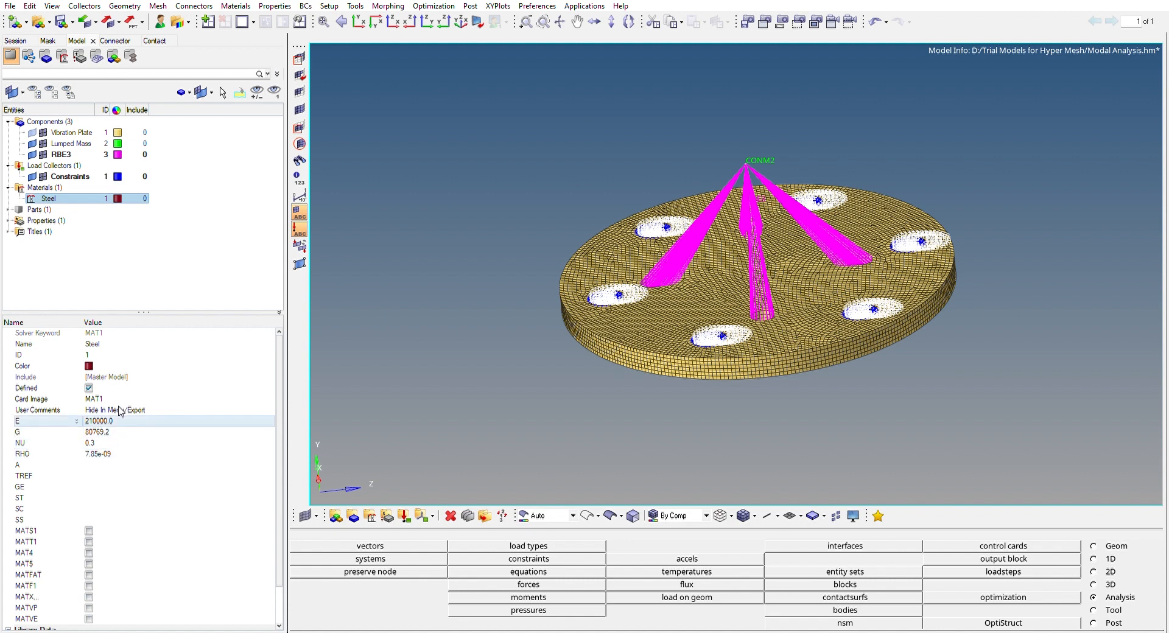
left_click(95, 253)
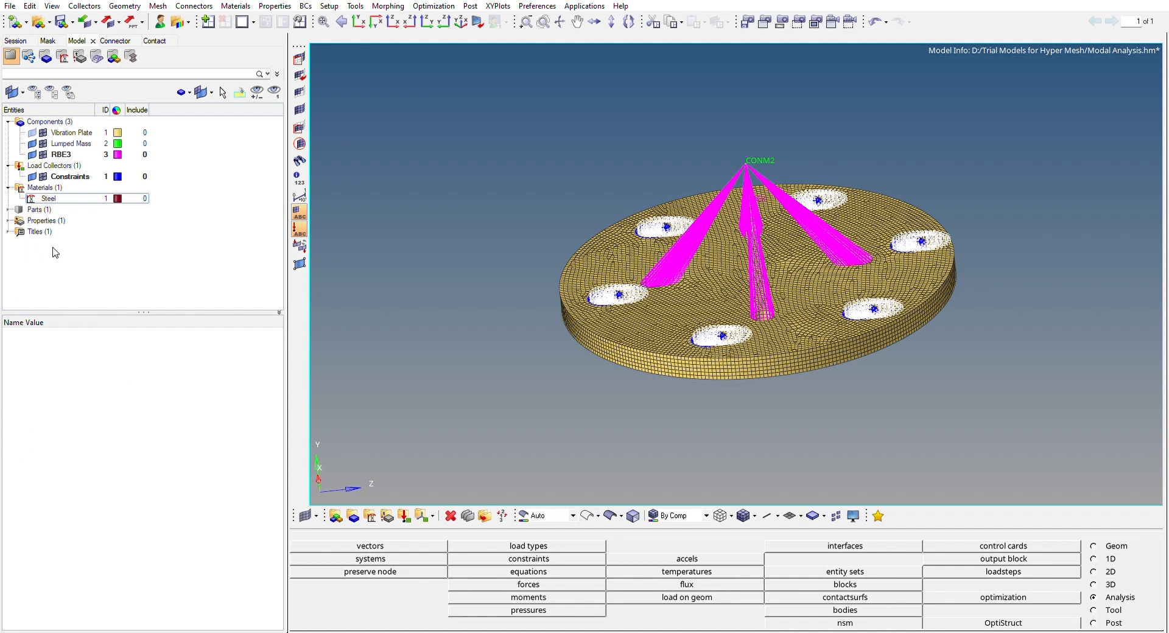
left_click(69, 194)
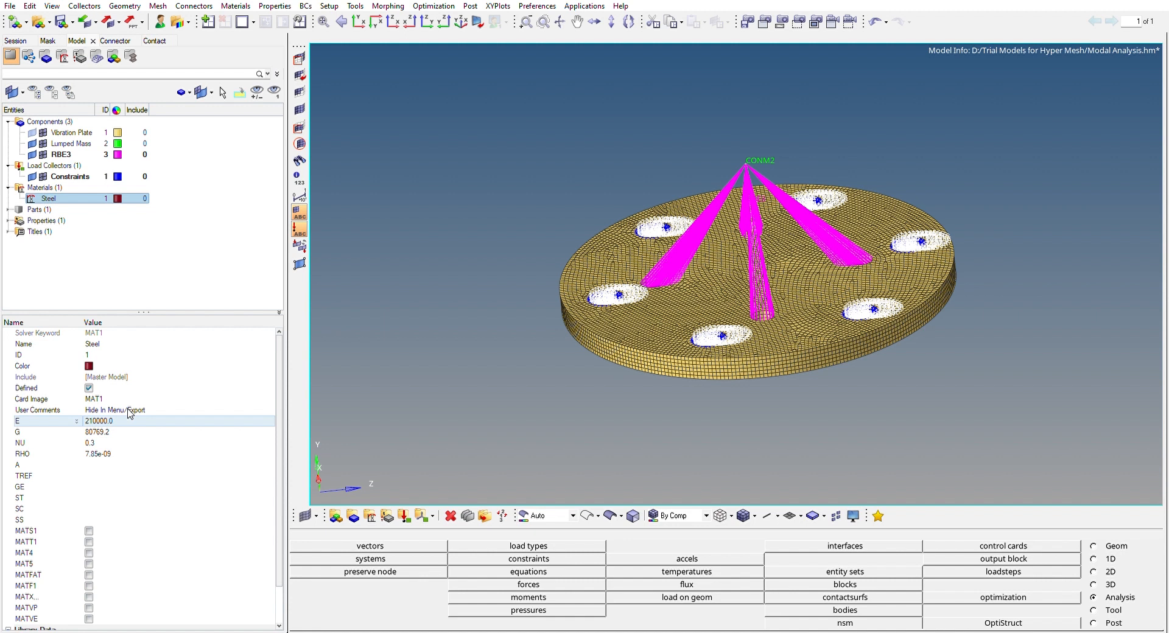
left_click(143, 268)
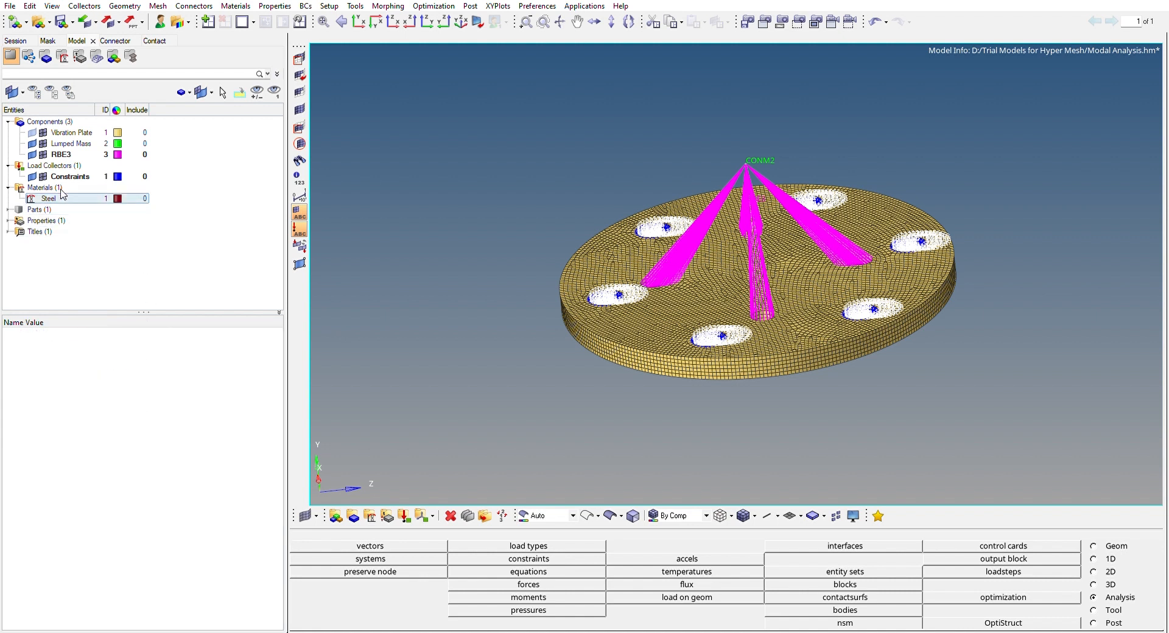
left_click(122, 198)
Check the material assigned to the Vibration Plate component and inspect the Solid Property's card image and material
left_click(83, 129)
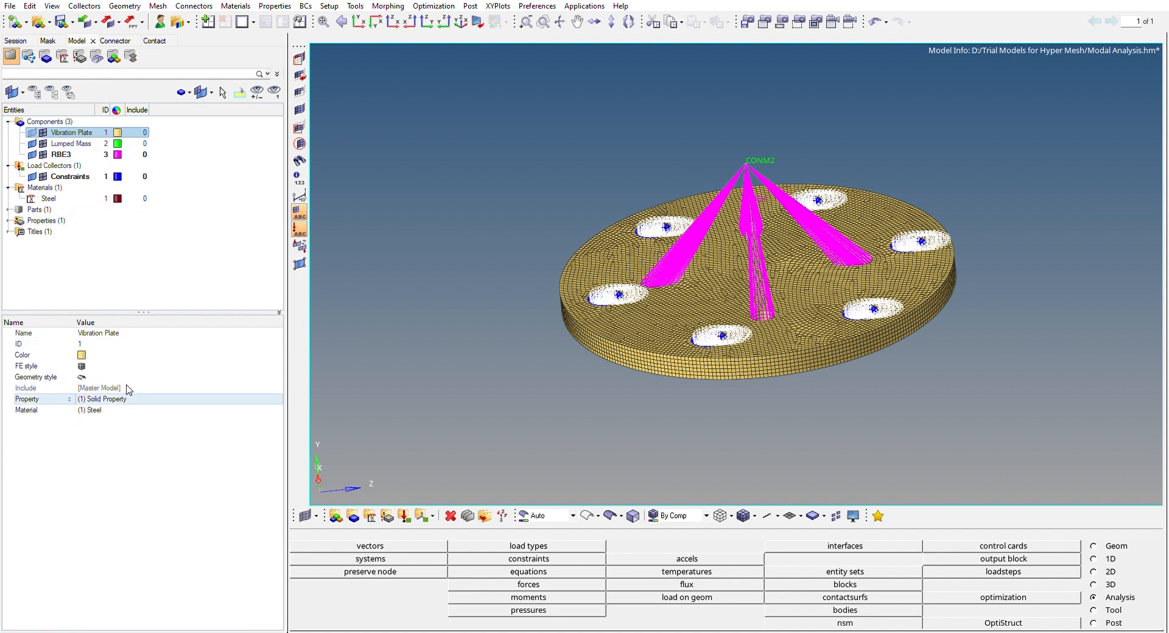
left_click(128, 403)
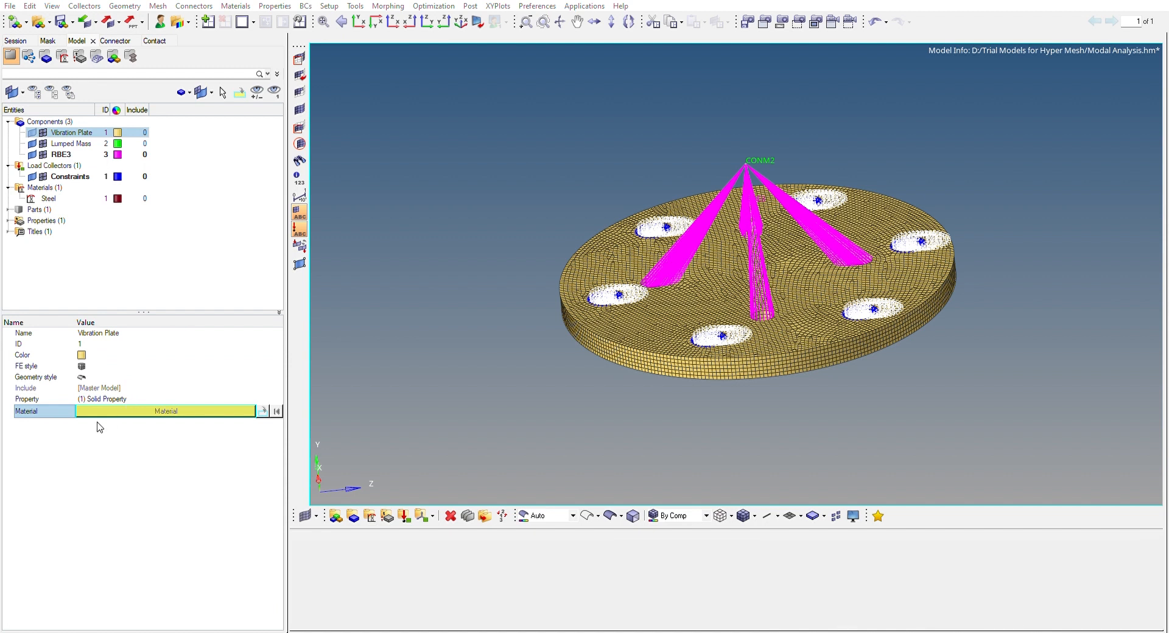
left_click(112, 262)
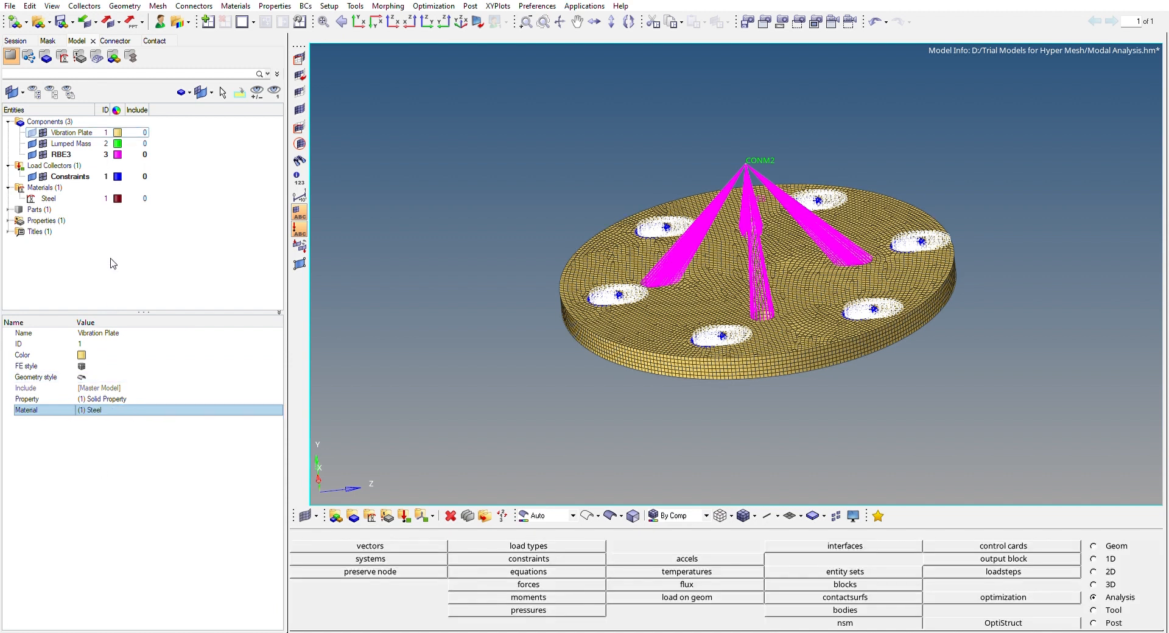
left_click(8, 220)
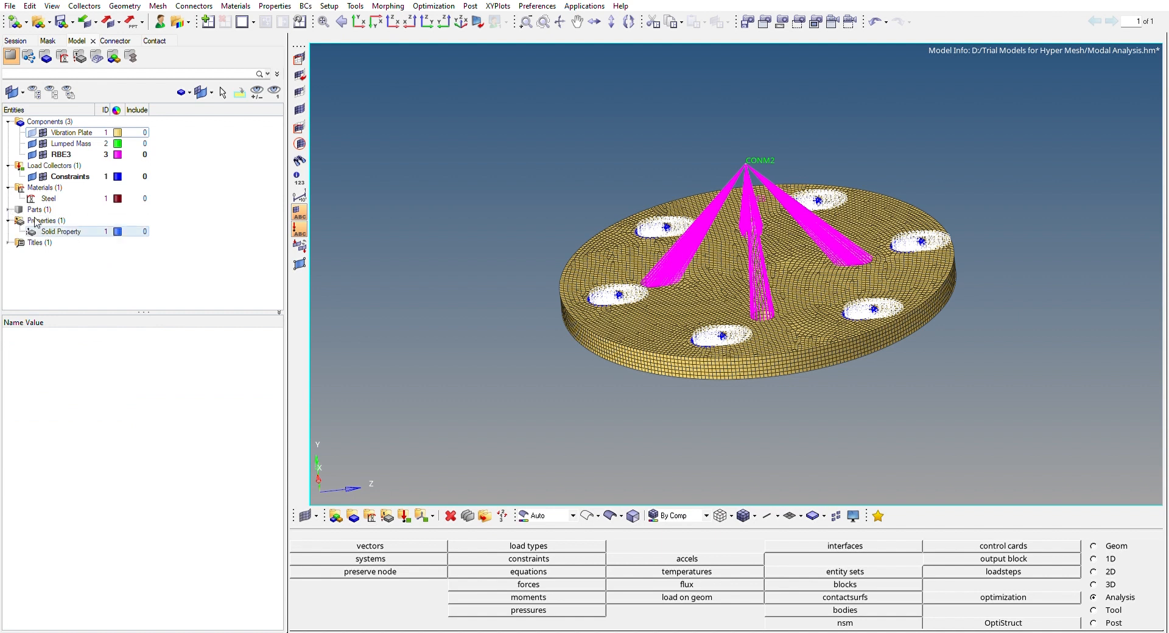
left_click(67, 231)
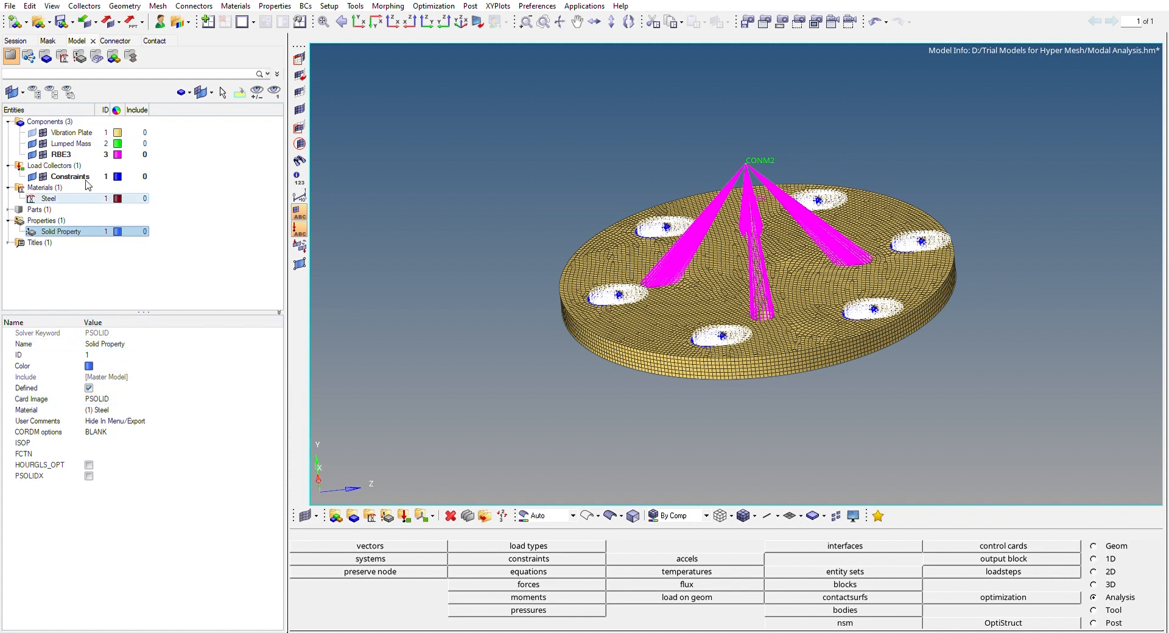
Check the property assignments of the Vibration Plate and Lumped Mass components
left_click(78, 129)
left_click(125, 399)
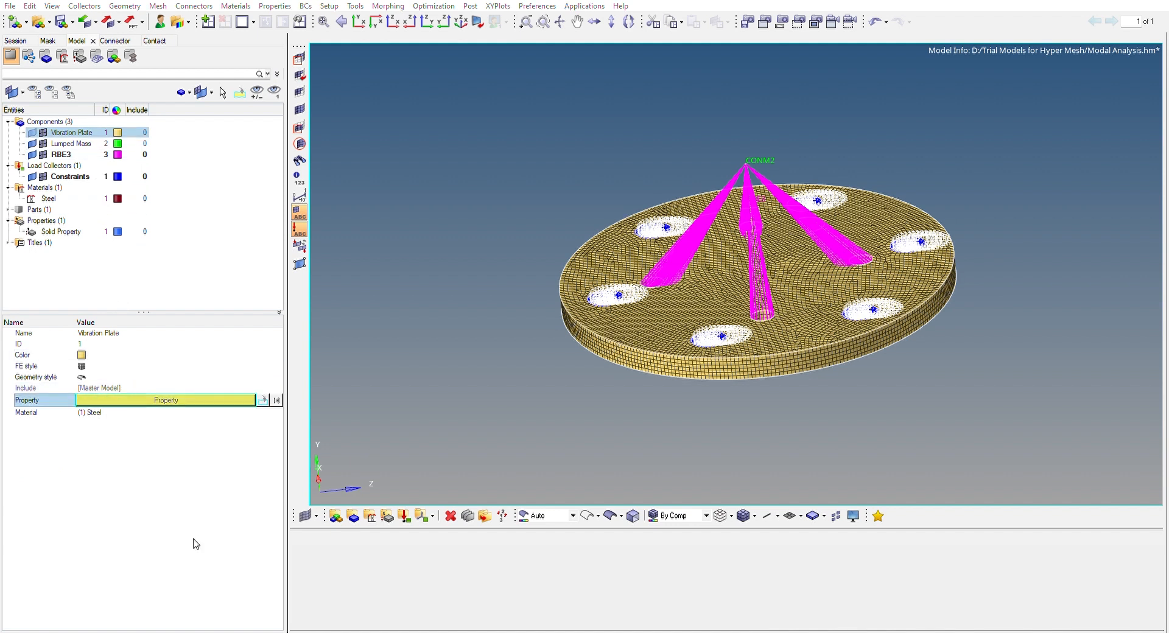
left_click(197, 568)
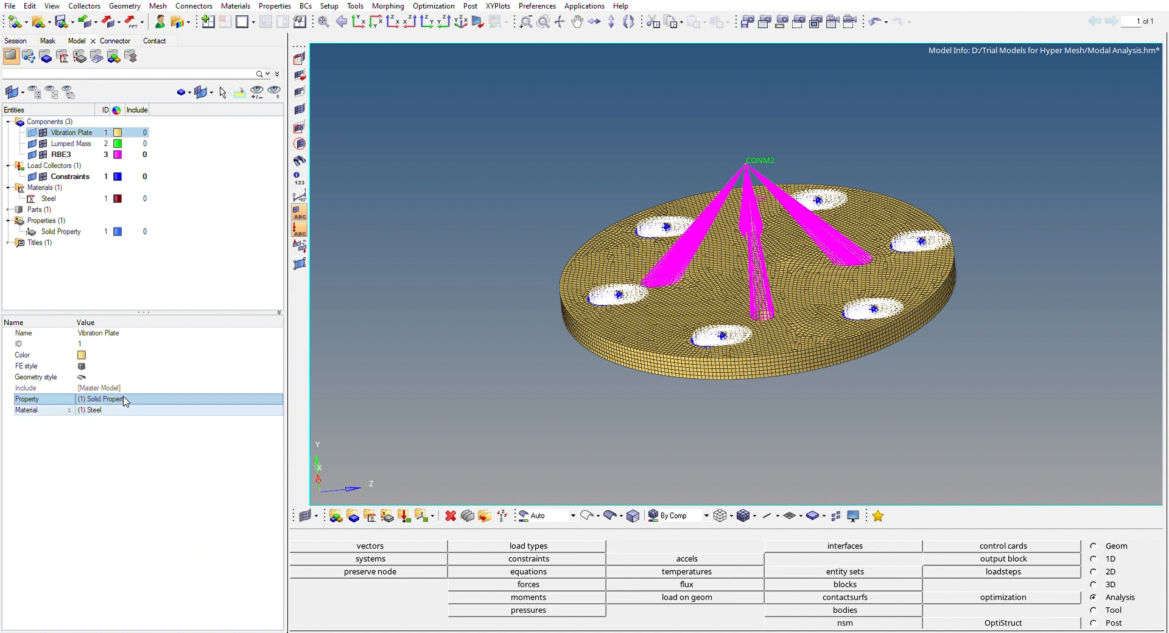
left_click(98, 274)
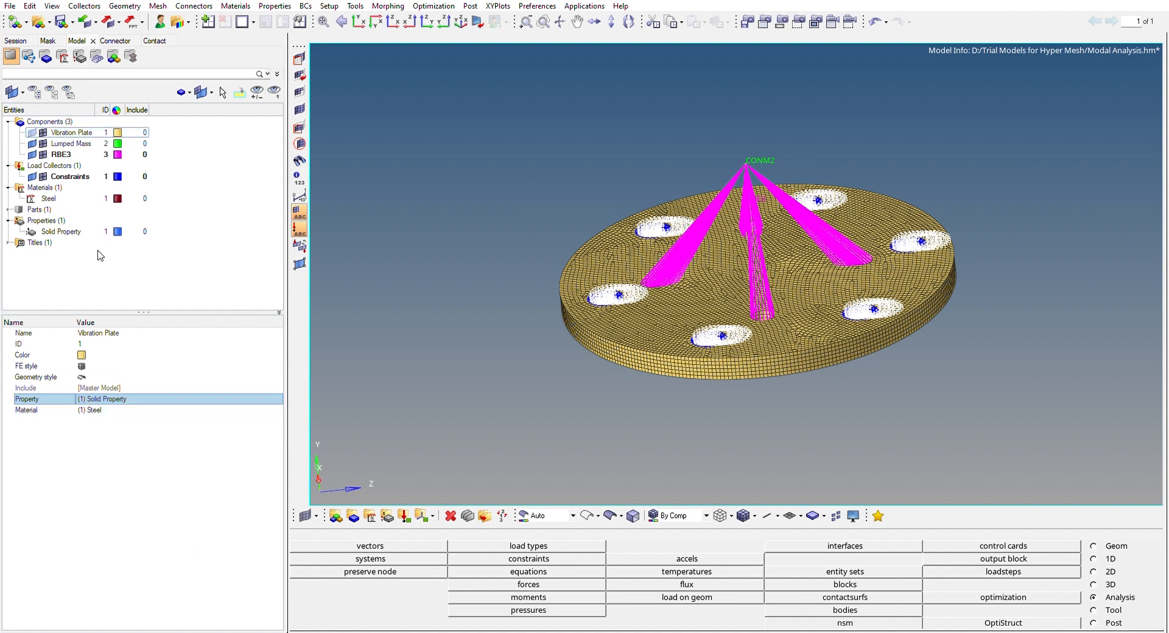
left_click(78, 141)
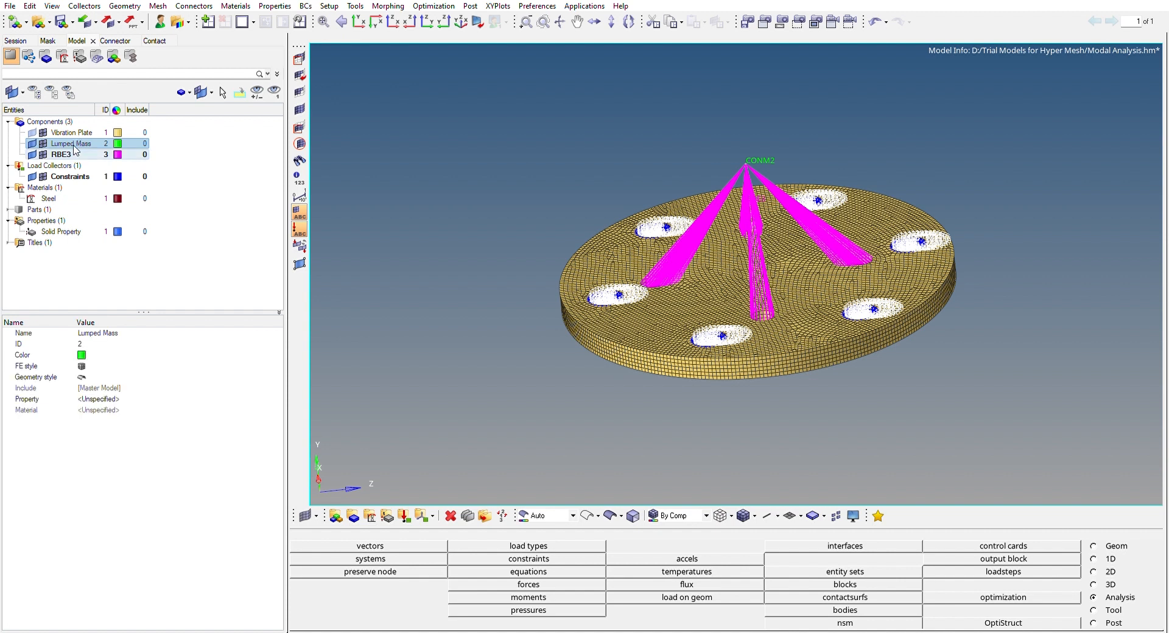
Check the RBE3 component's property assignment and the Constraints load collector's card image and load types
left_click(75, 151)
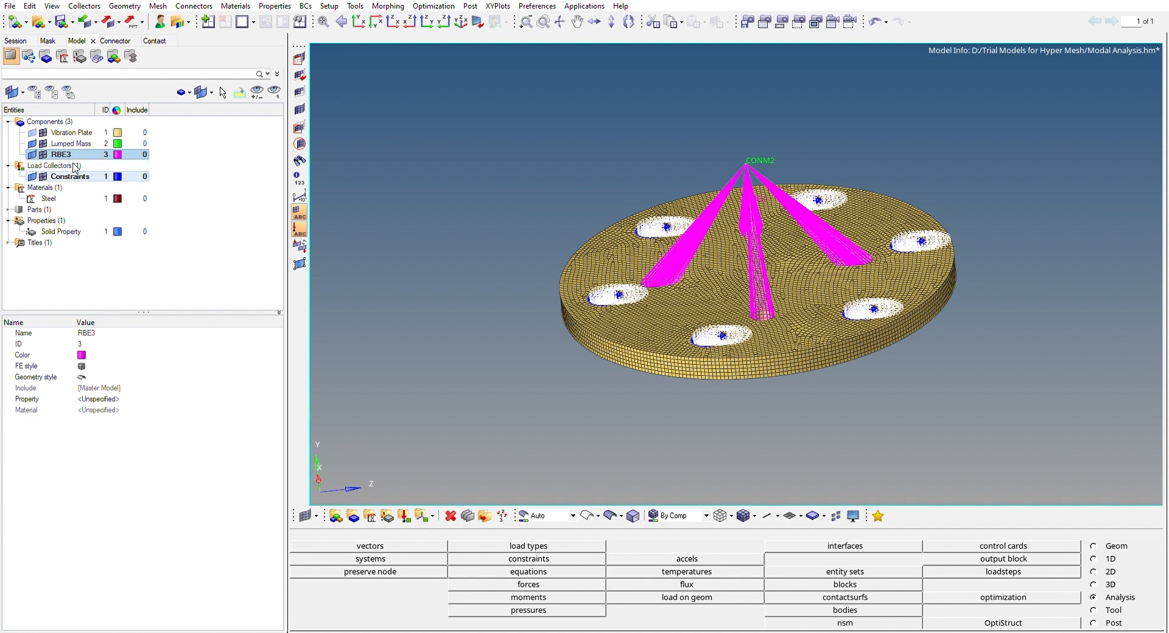
left_click(75, 175)
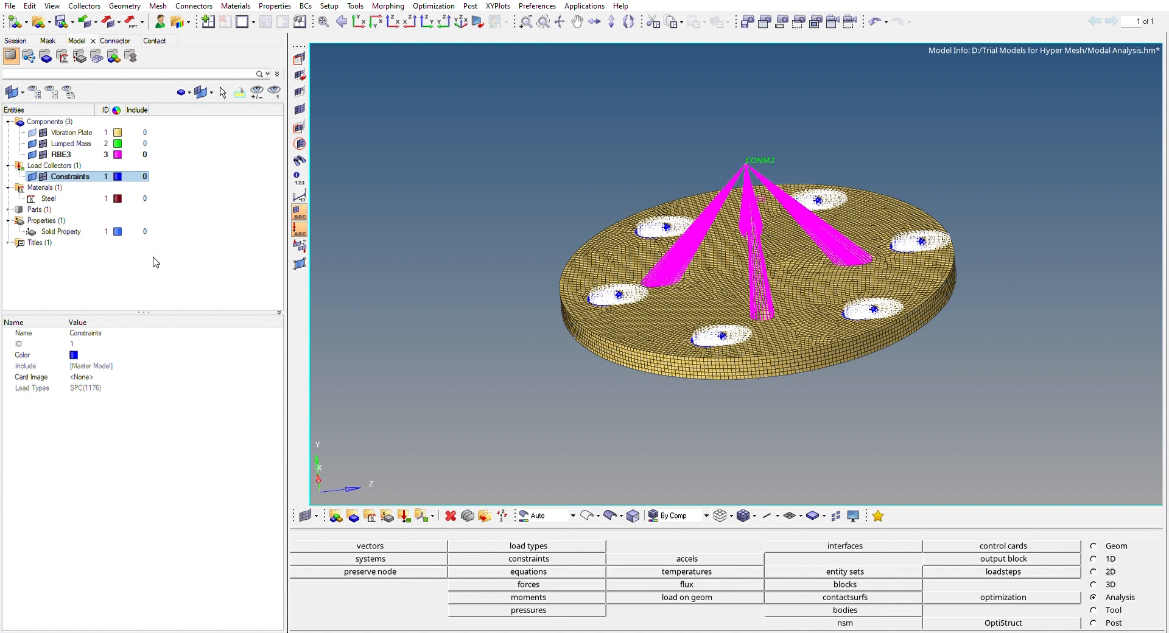
Create a load collector named EIGRL and assign it the EIGRL card image
left_click(67, 156)
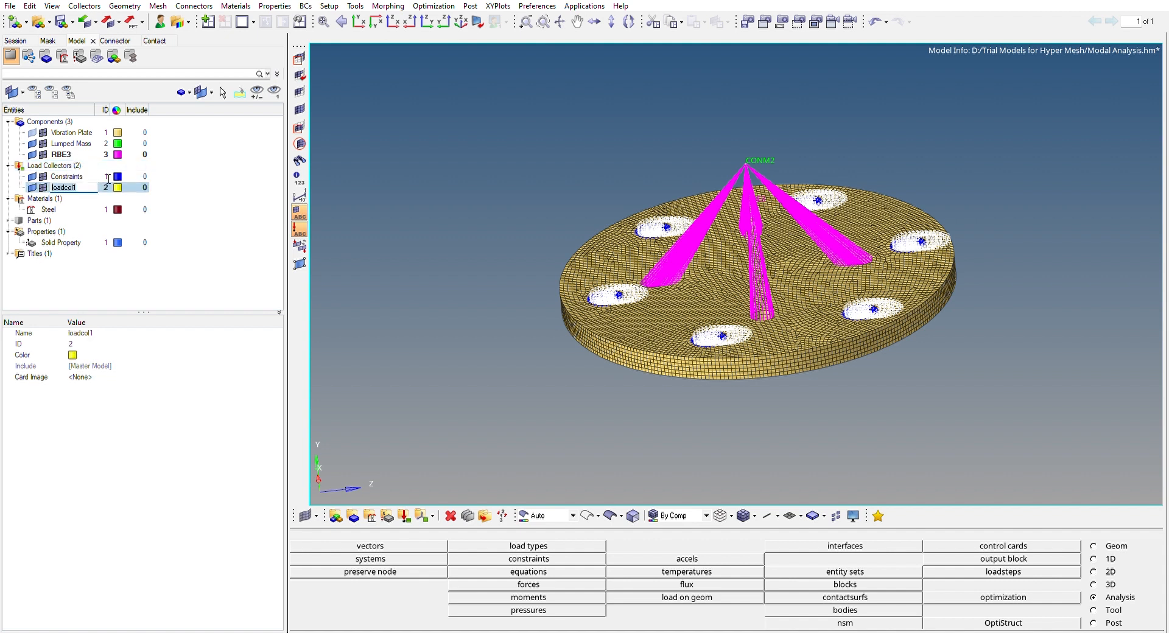
type("EIGRL")
key("Return")
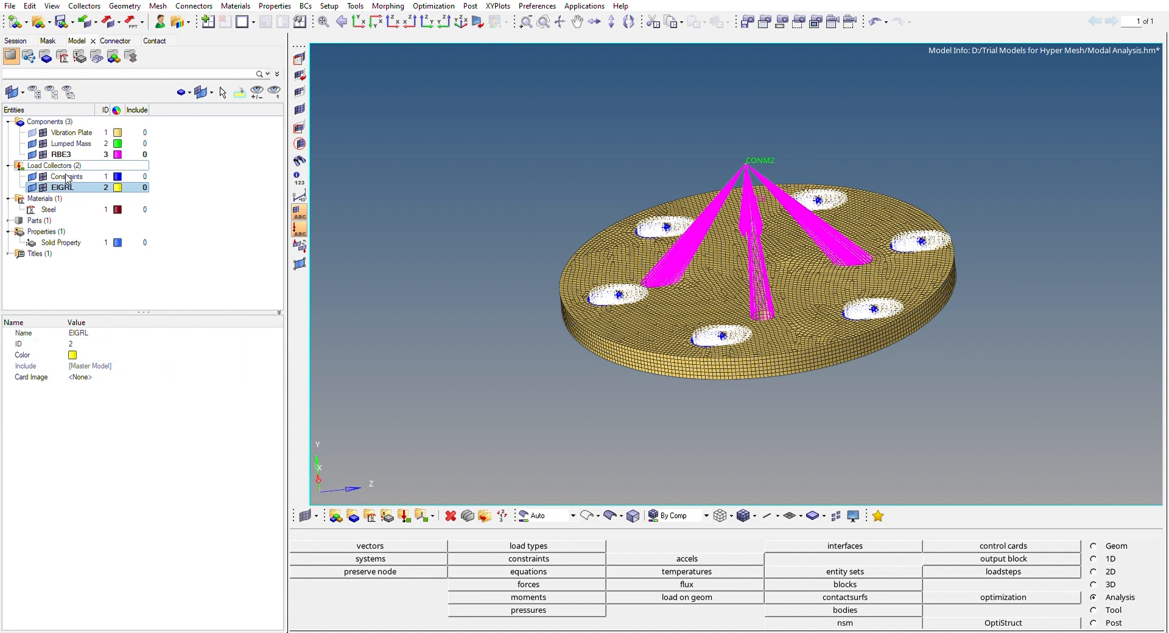
left_click(88, 372)
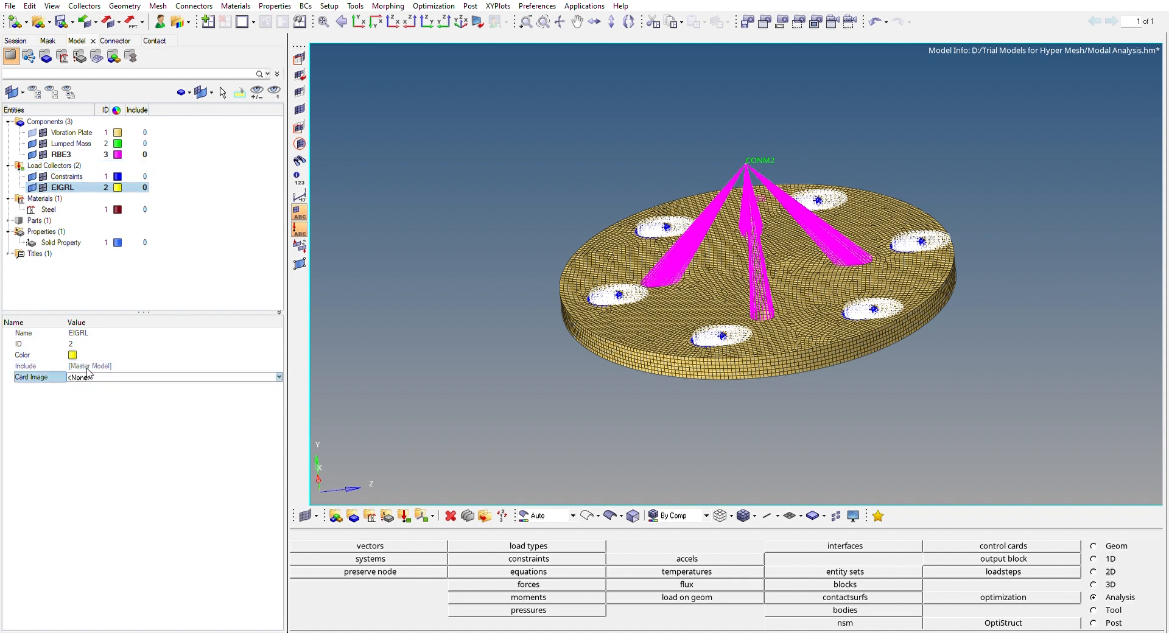
left_click(112, 404)
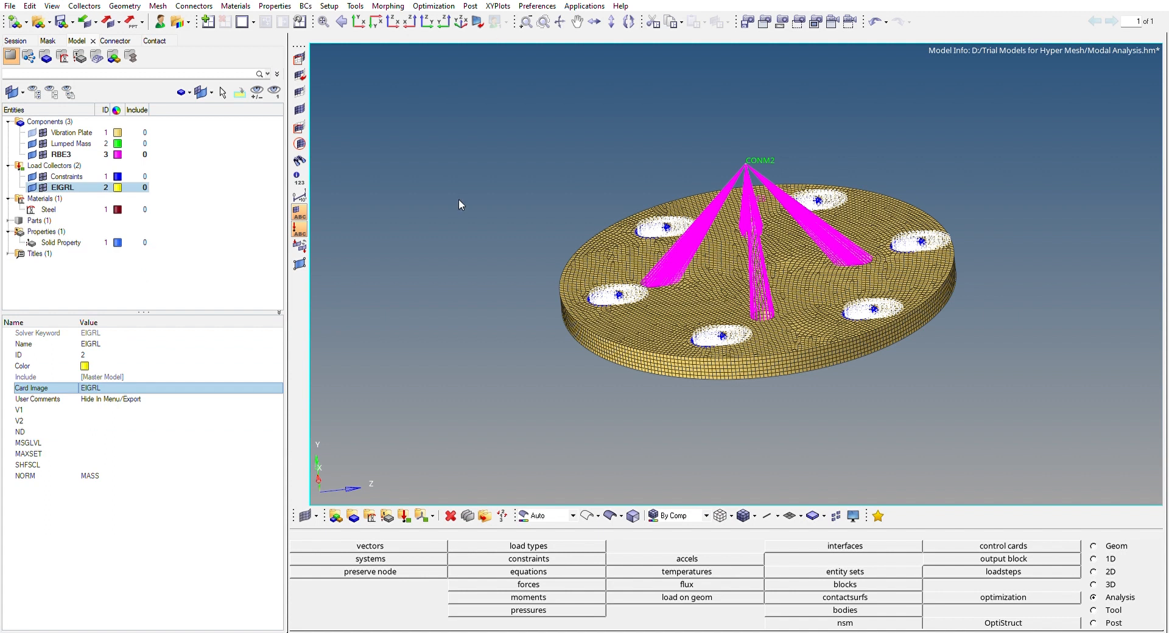
Set the number of modes (ND) of the EIGRL load collector to 6
left_click(106, 432)
left_click(111, 429)
type("6")
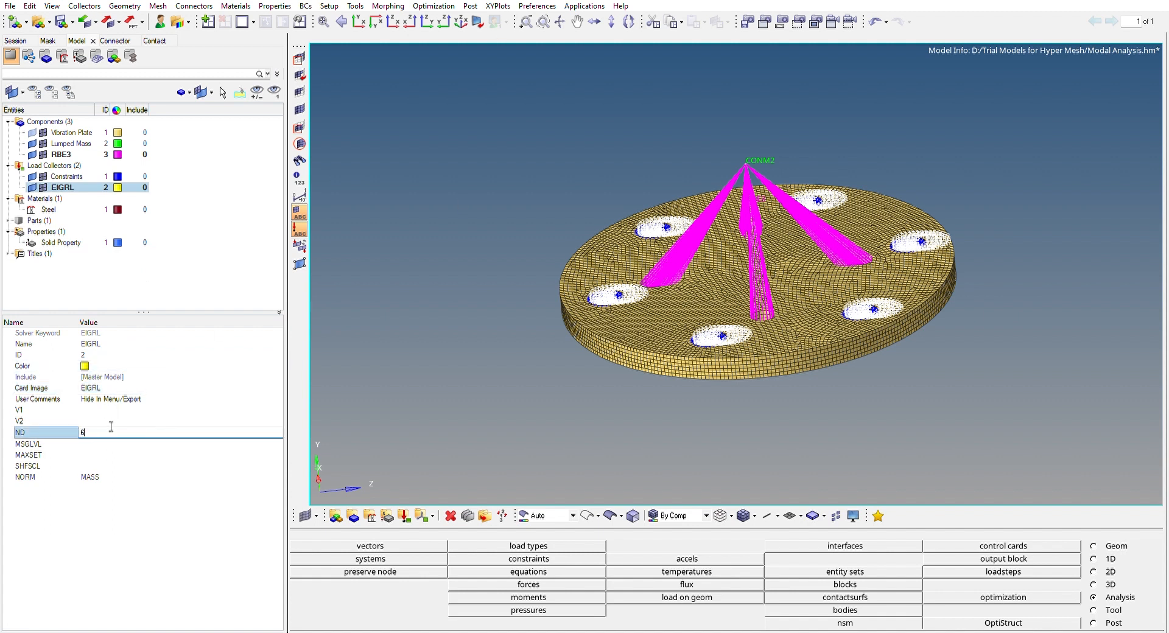
left_click(171, 287)
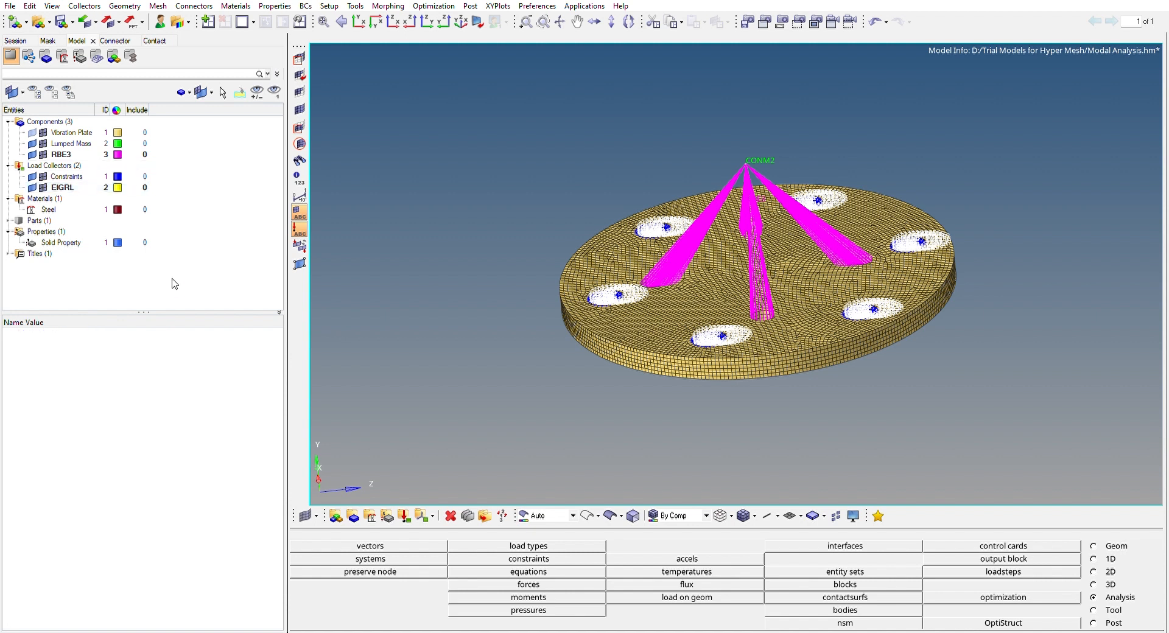
Review the EIGRL load collector's card settings and the Vibration Plate component's property and material
left_click(88, 187)
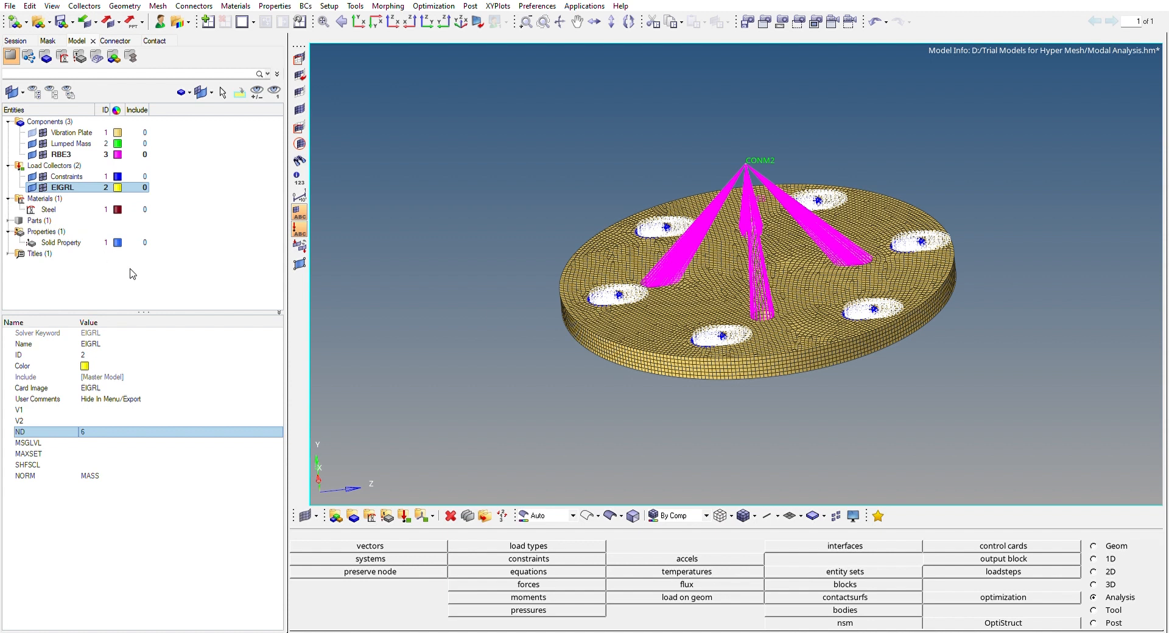
left_click(162, 268)
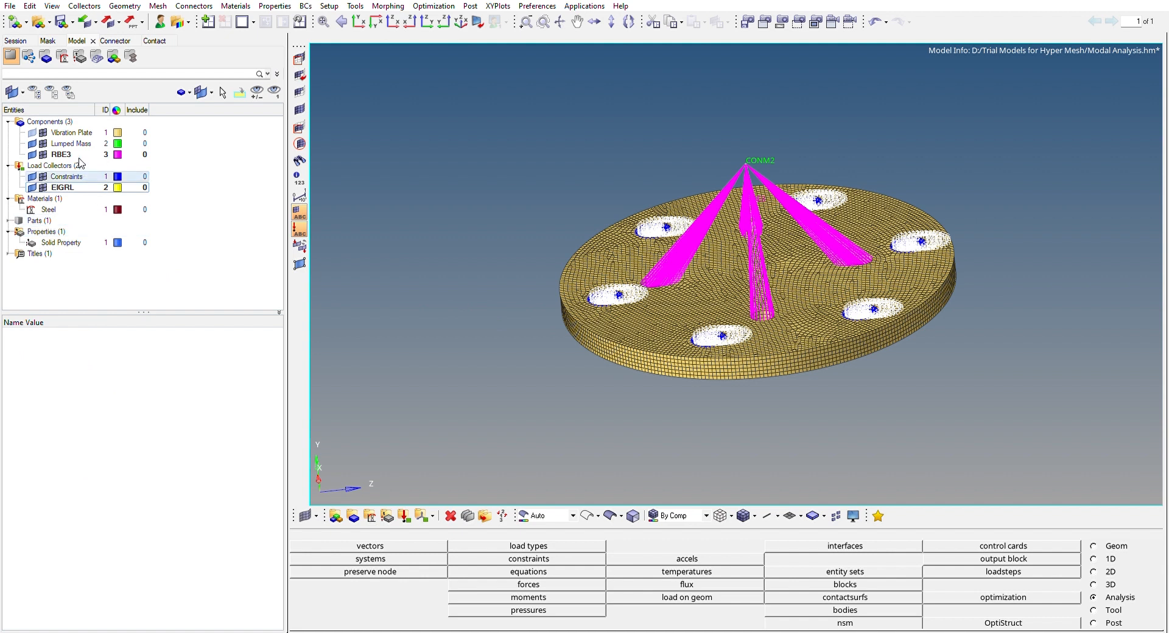
left_click(85, 132)
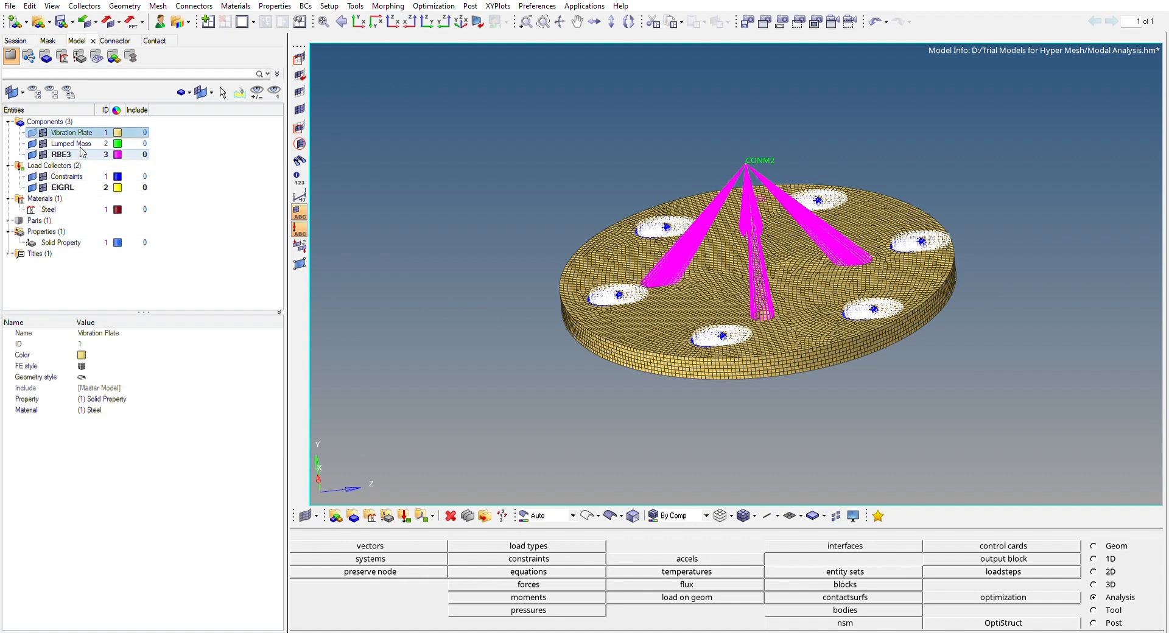
left_click(70, 186)
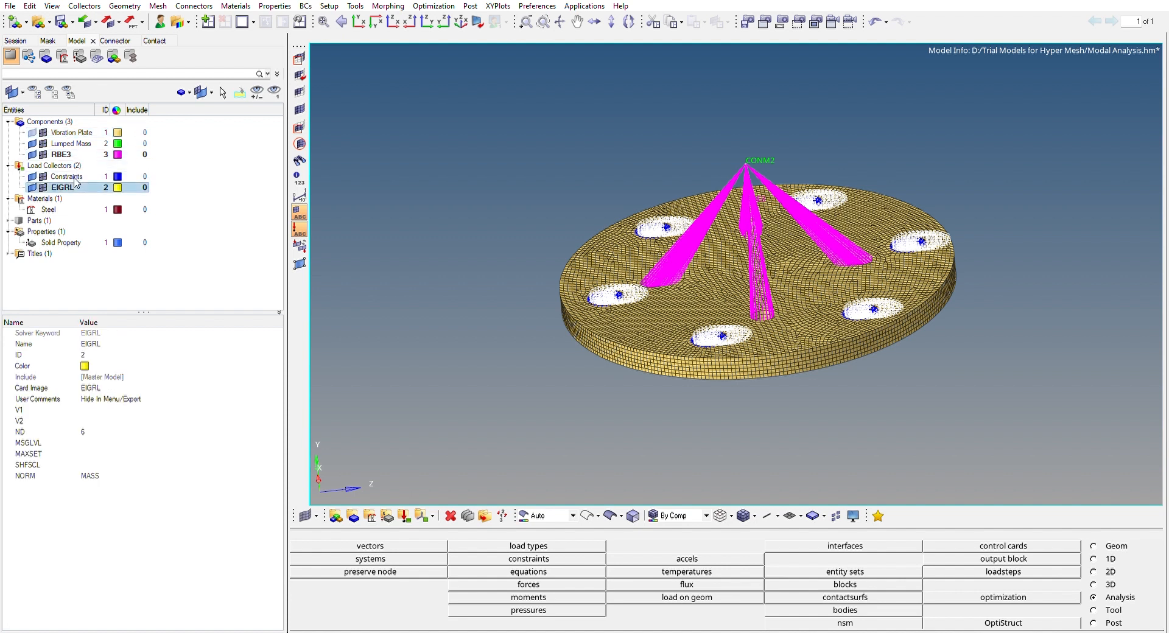
left_click(100, 275)
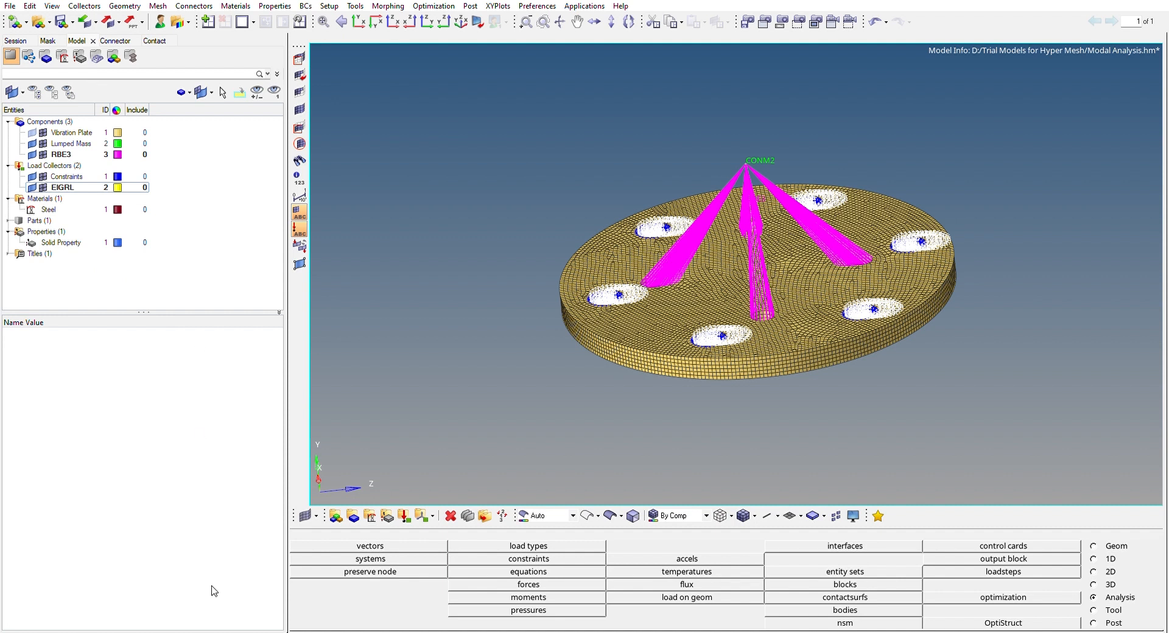
Create a load step named Modal Analysis
left_click(198, 439)
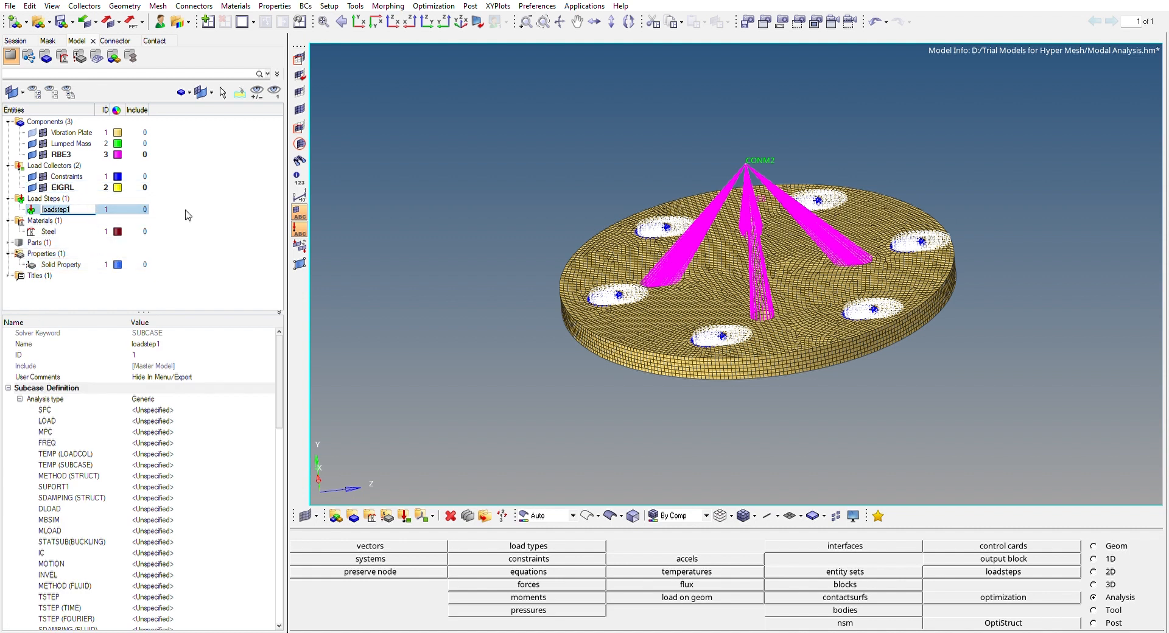
type("Modal Analysis")
key("Return")
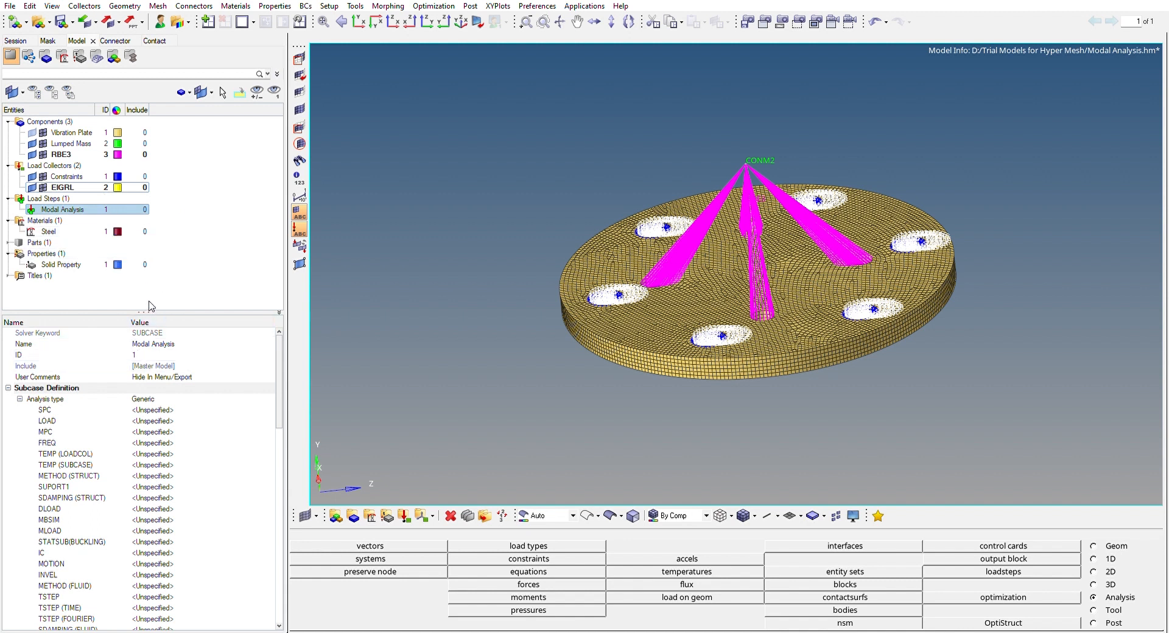
Define the Modal Analysis load step as Normal modes, with Constraints as SPC and EIGRL as METHOD (STRUCT)
left_click(190, 399)
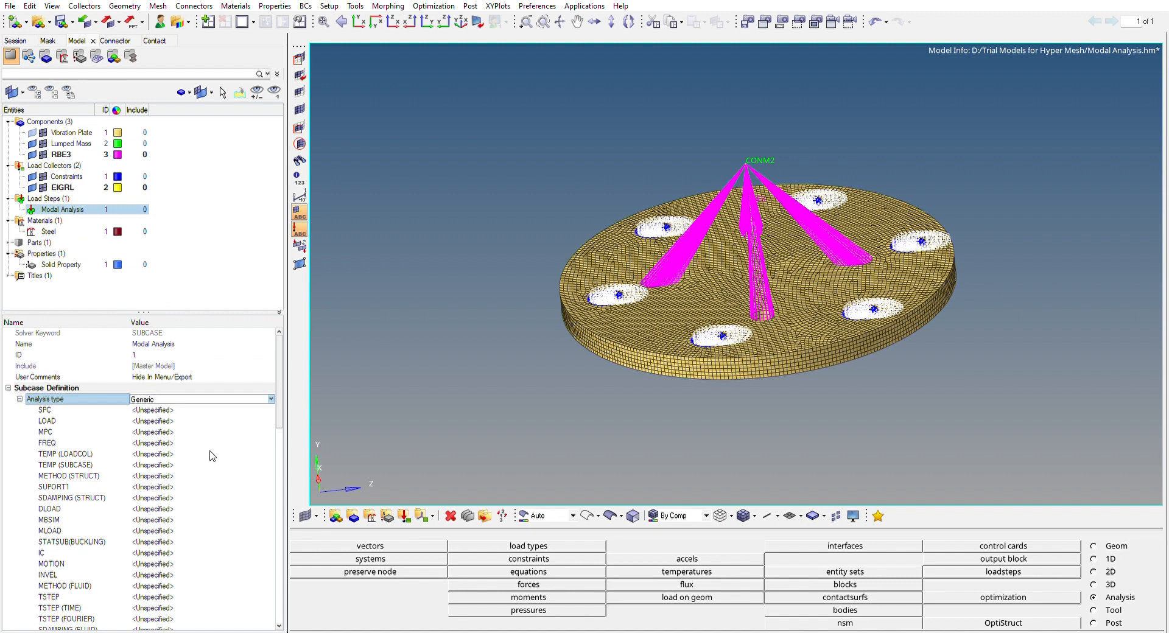
left_click(168, 426)
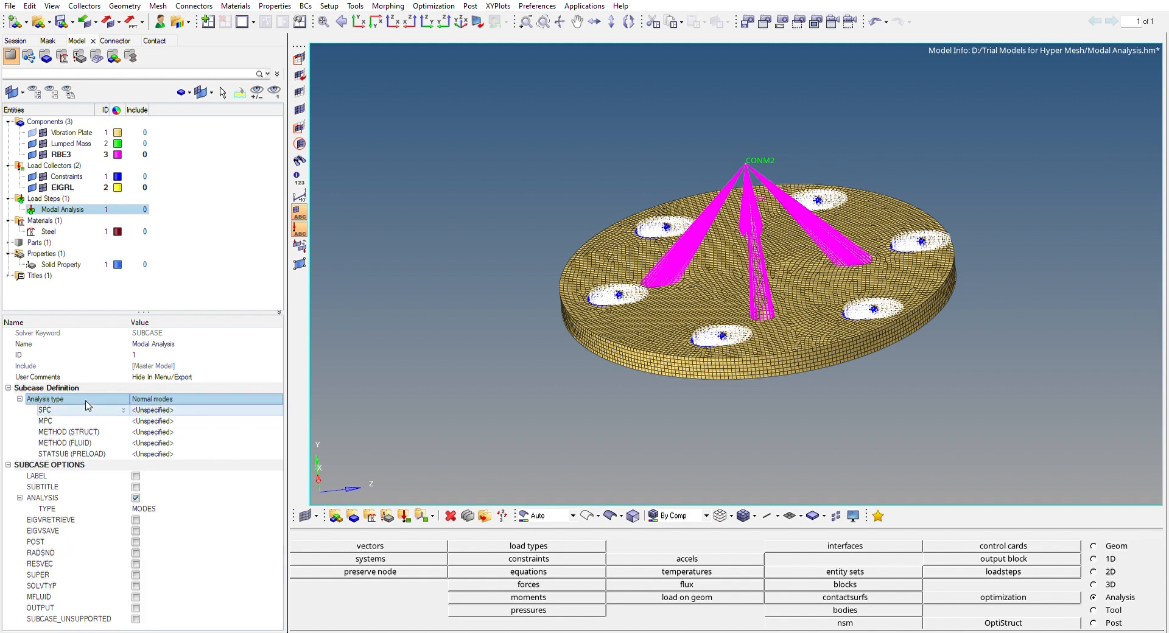
left_click(152, 408)
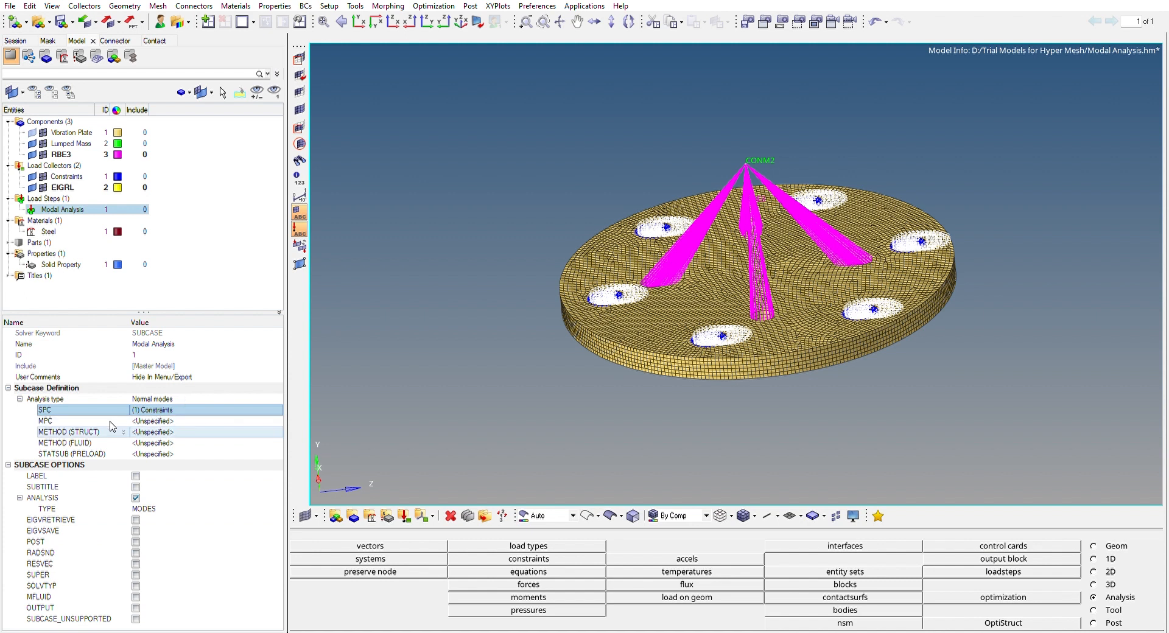
left_click(152, 426)
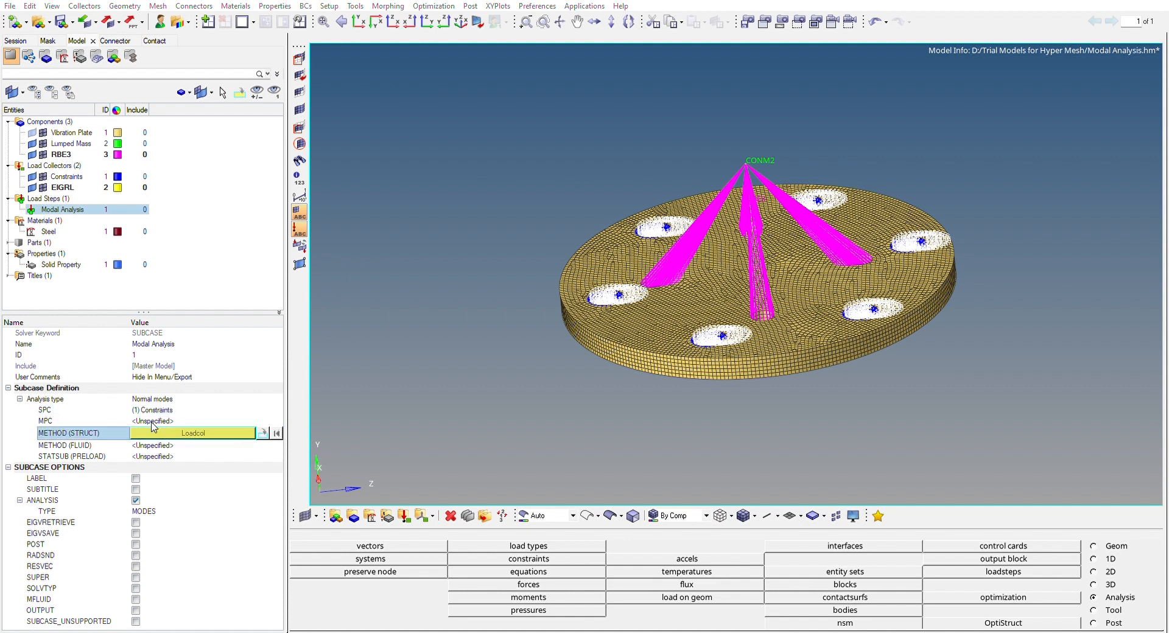
left_click(162, 561)
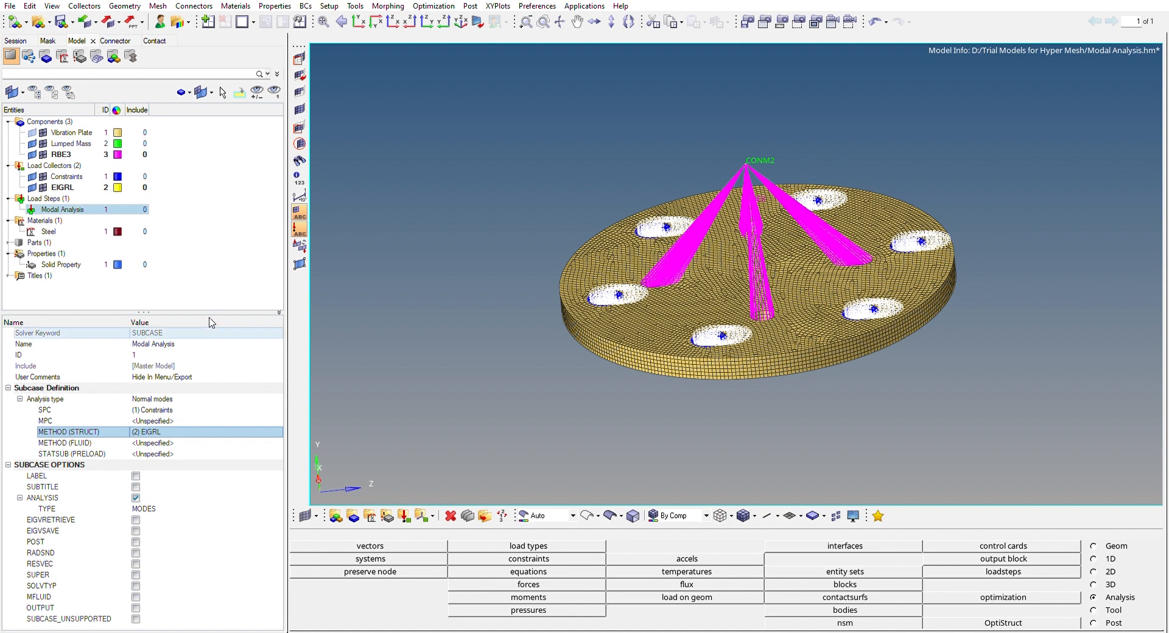
Review the EIGRL load collector and the subcase definition of the Modal Analysis load step
left_click(67, 186)
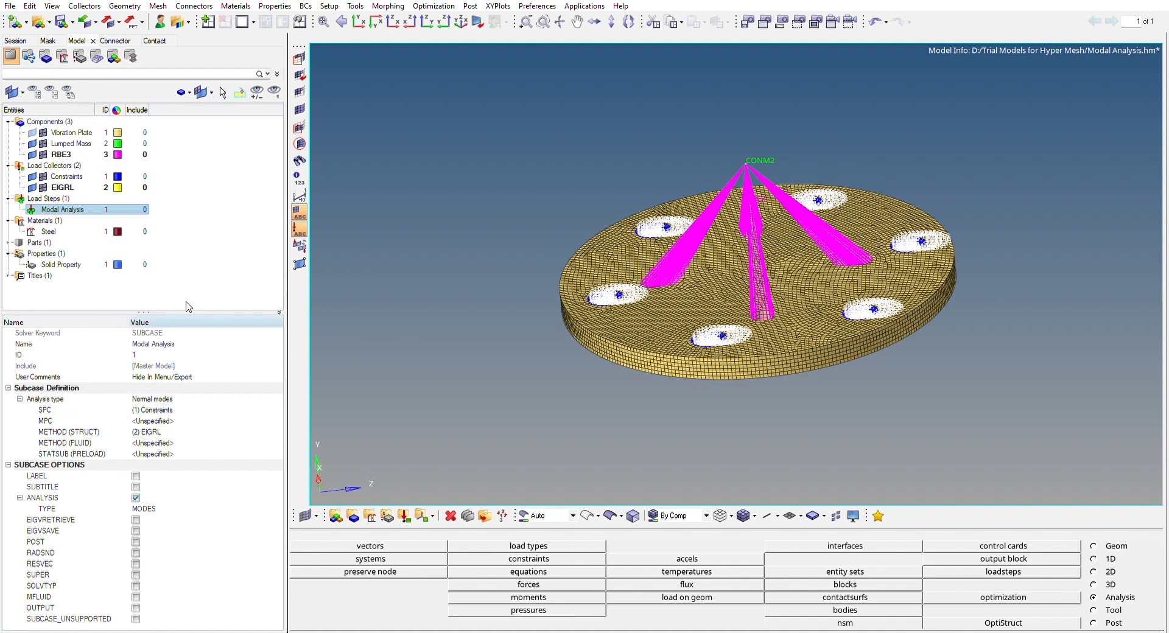
left_click(178, 281)
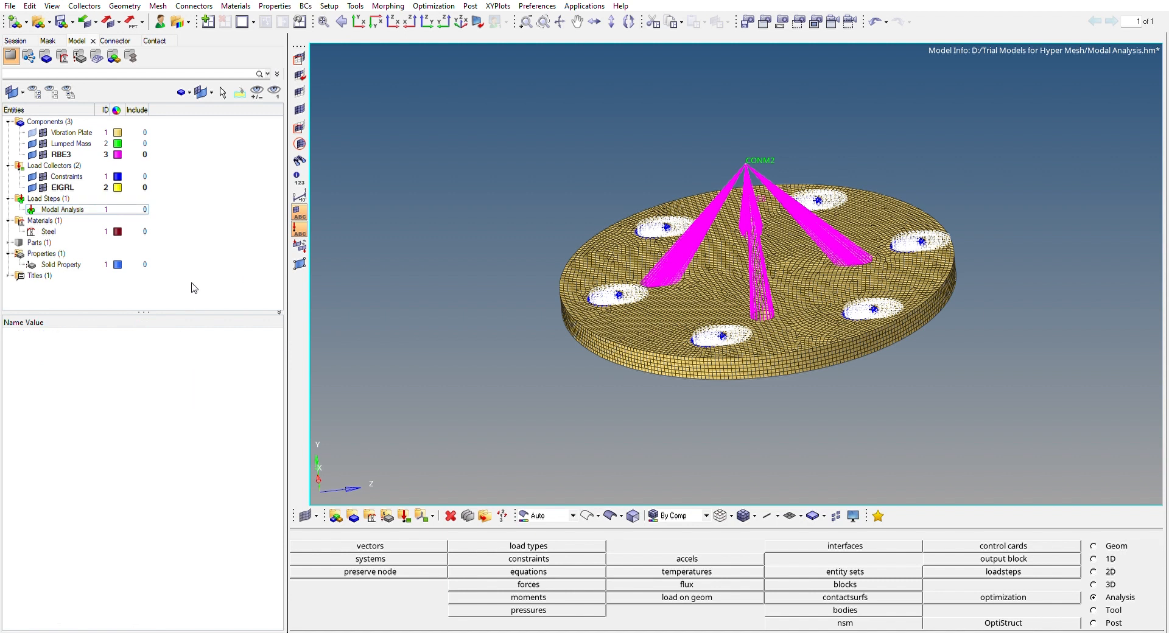
left_click_drag(141, 347, 142, 351)
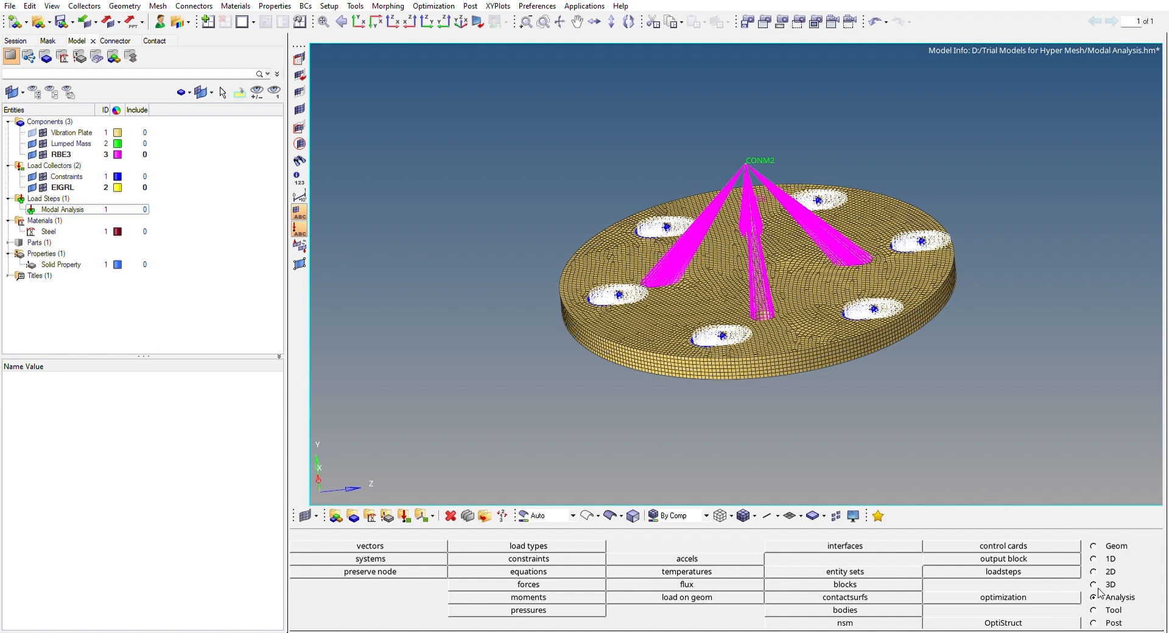
Run the OptiStruct analysis on Modal Analysis.fem and check the solver's message log
left_click(1055, 620)
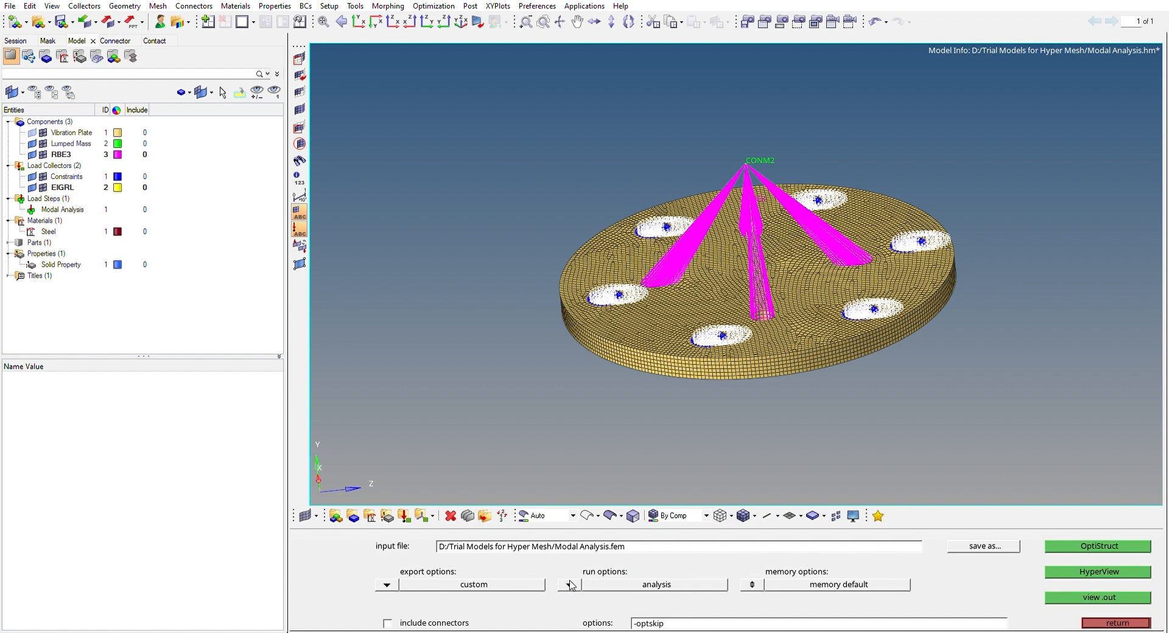
left_click(1074, 541)
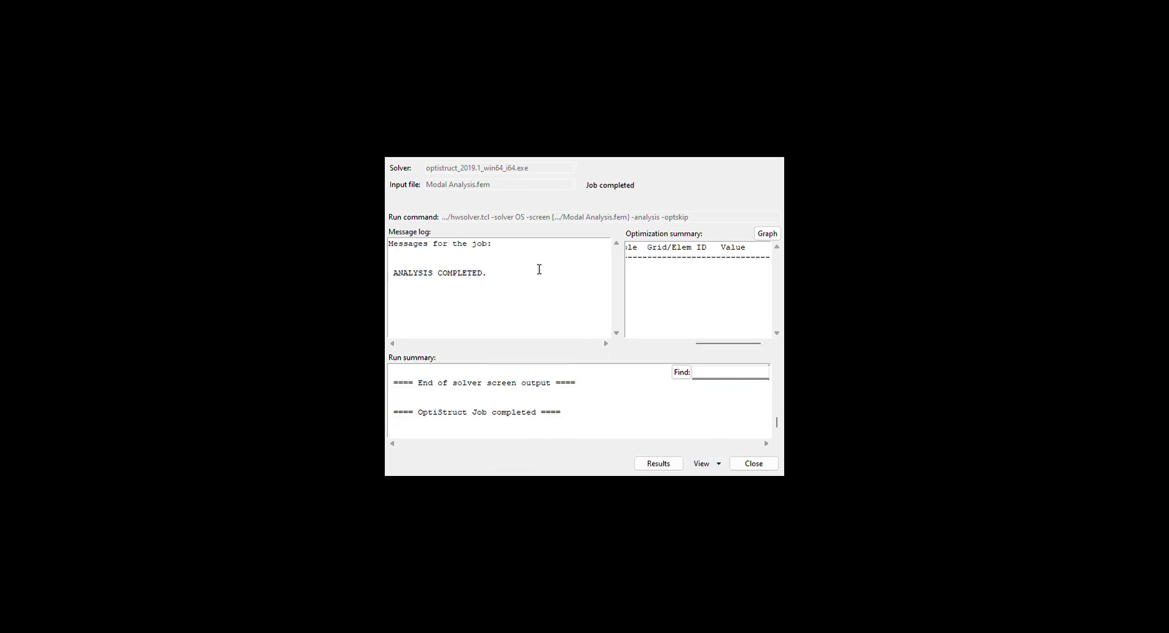
left_click_drag(494, 275, 399, 249)
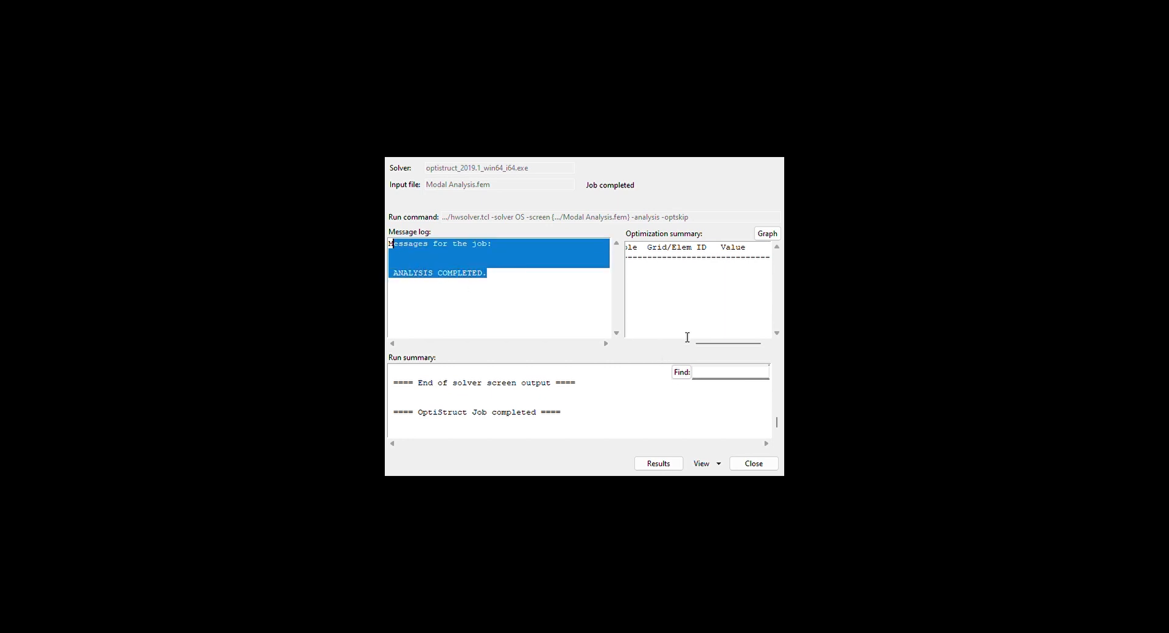
left_click(698, 305)
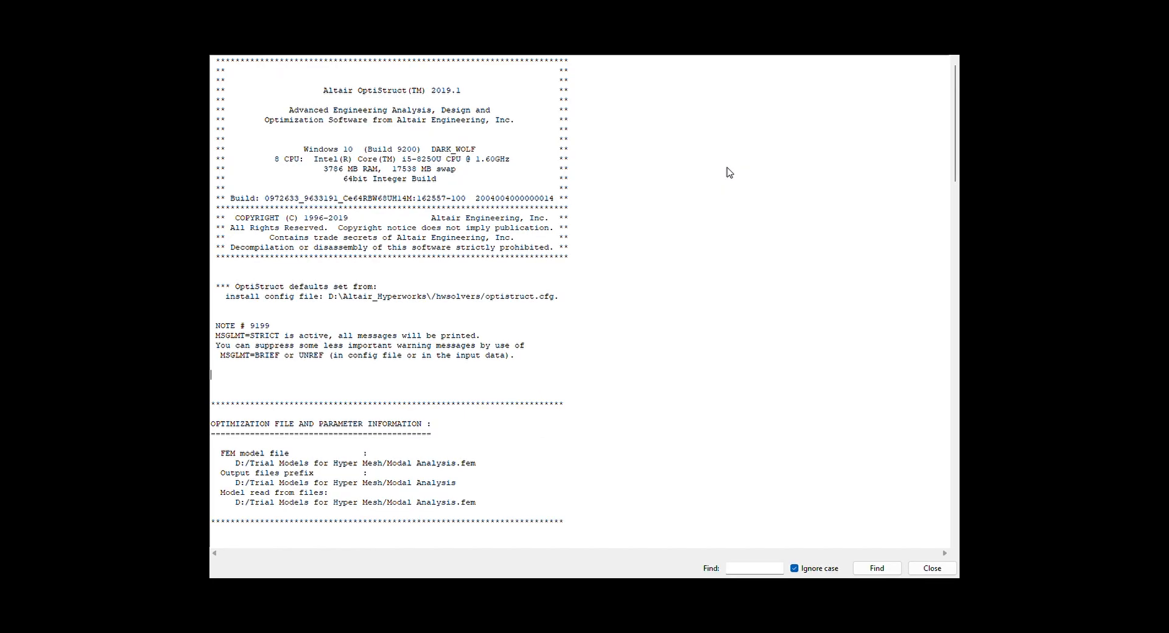
Examine the solver output file's finite element model data, element types, frequency subcase summary and memory estimates
left_click(682, 374)
scroll(307, 342, "down", 5)
scroll(238, 322, "down", 3)
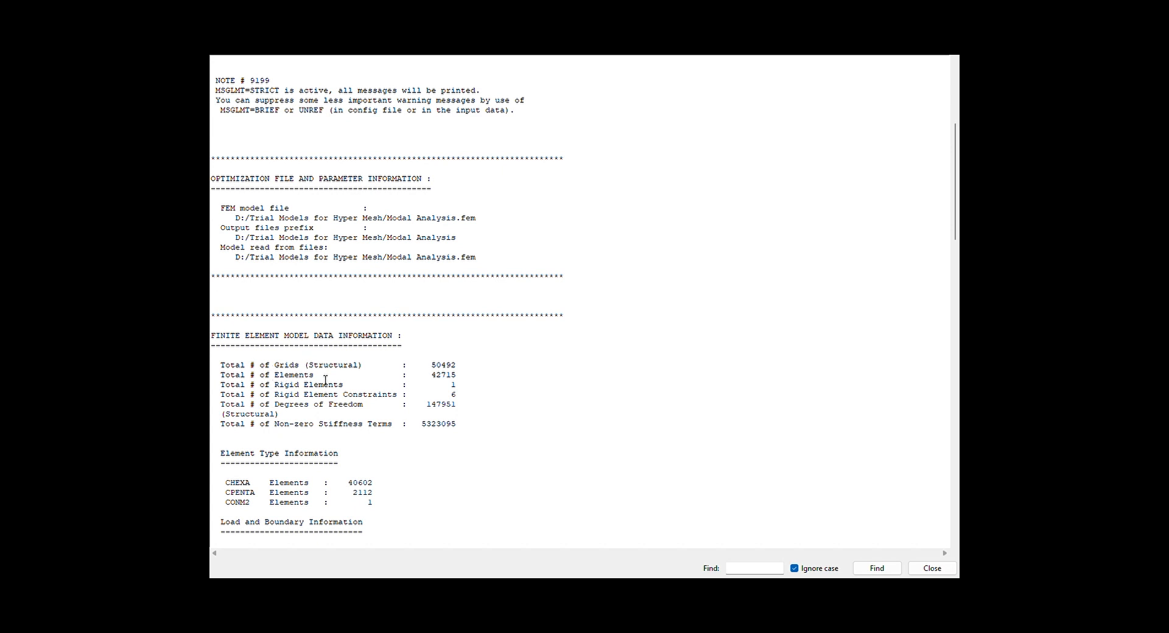
scroll(333, 381, "down", 4)
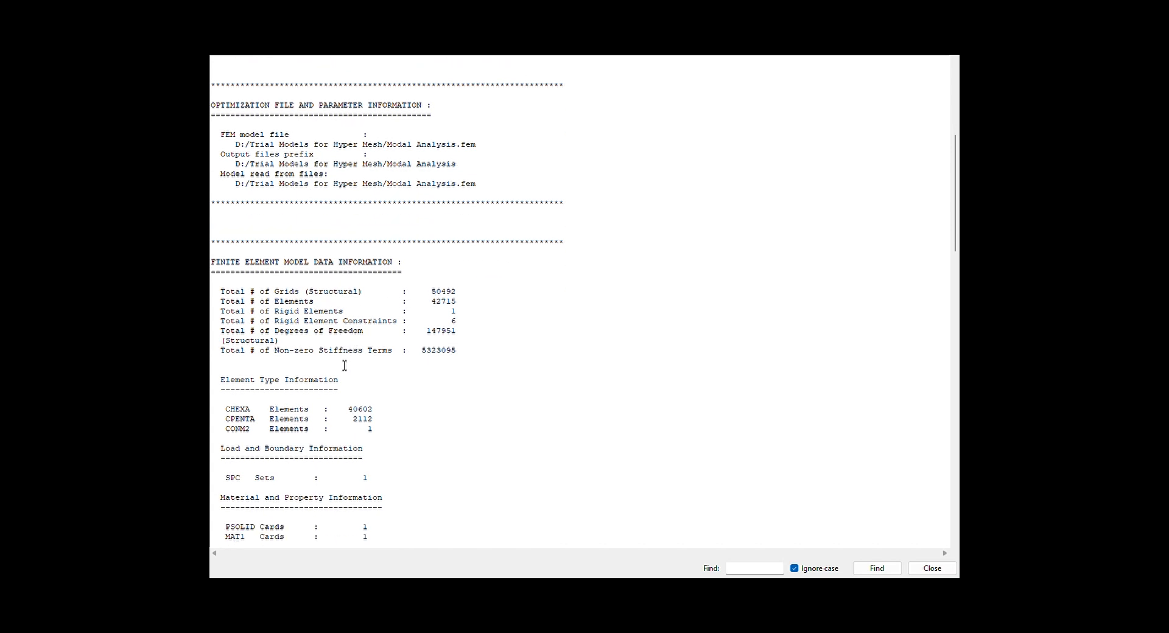
scroll(481, 410, "down", 10)
scroll(436, 393, "up", 4)
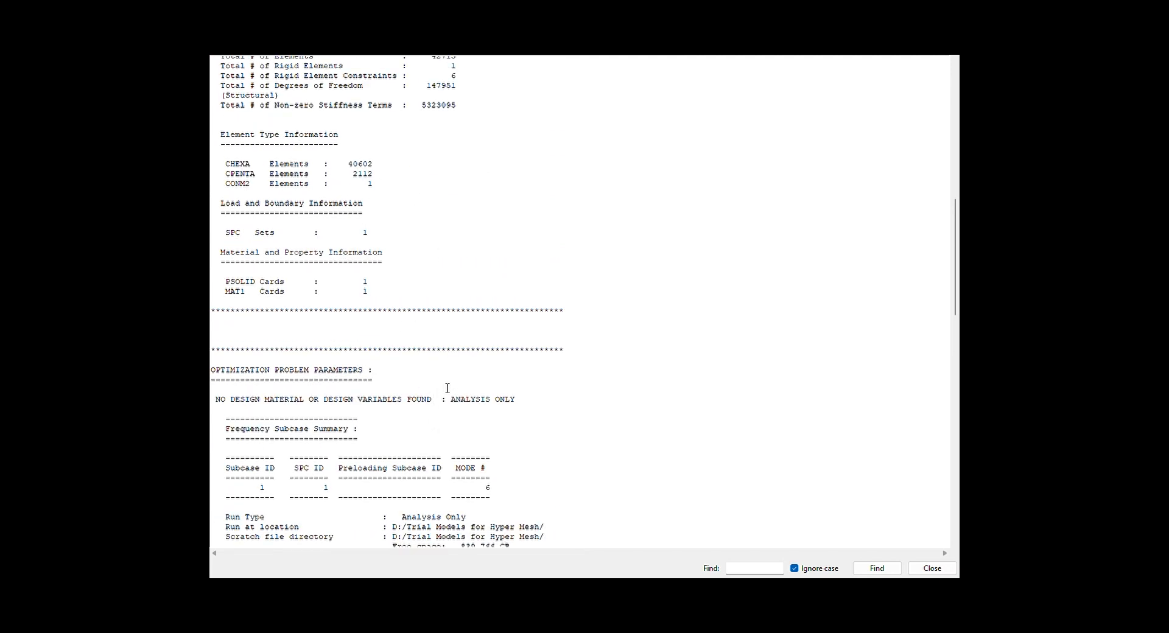
scroll(449, 393, "down", 7)
scroll(450, 396, "down", 3)
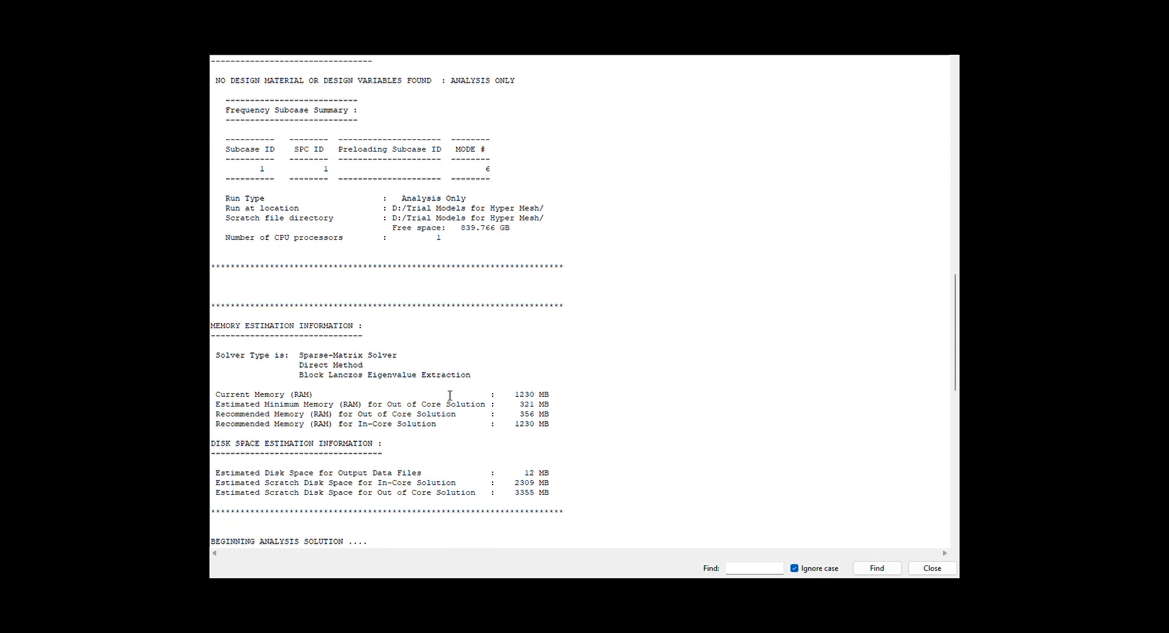
Examine the output file's analysis results, highlighting the table of mode frequencies, eigenvalues, generalized stiffness and mass
scroll(449, 395, "down", 5)
scroll(449, 395, "down", 6)
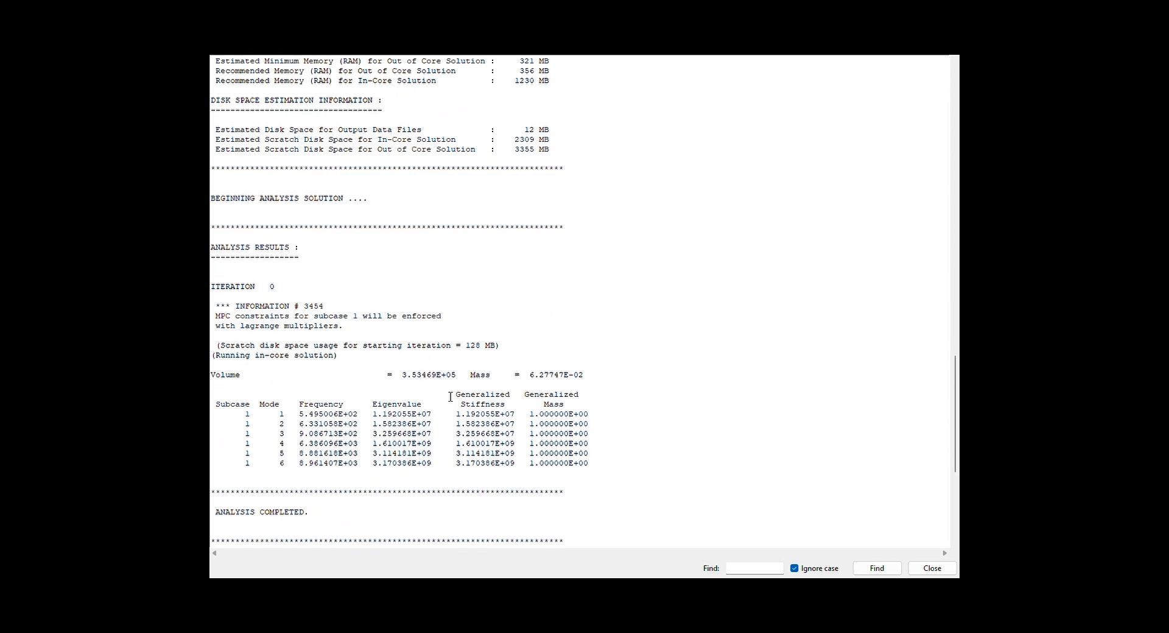
scroll(393, 231, "down", 2)
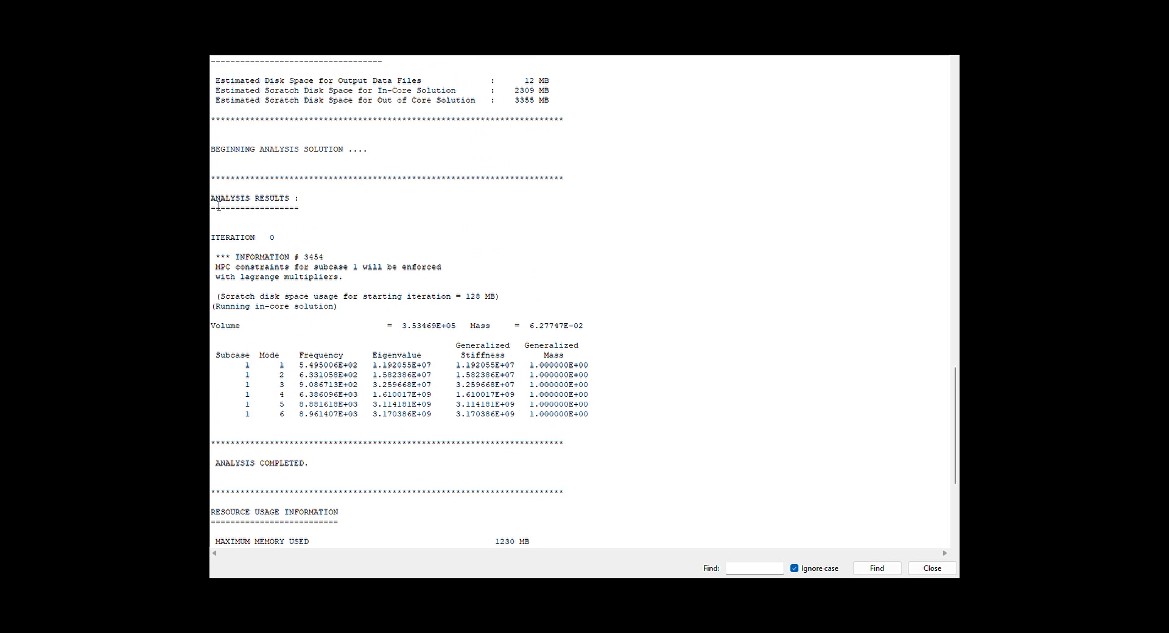
left_click_drag(213, 202, 300, 199)
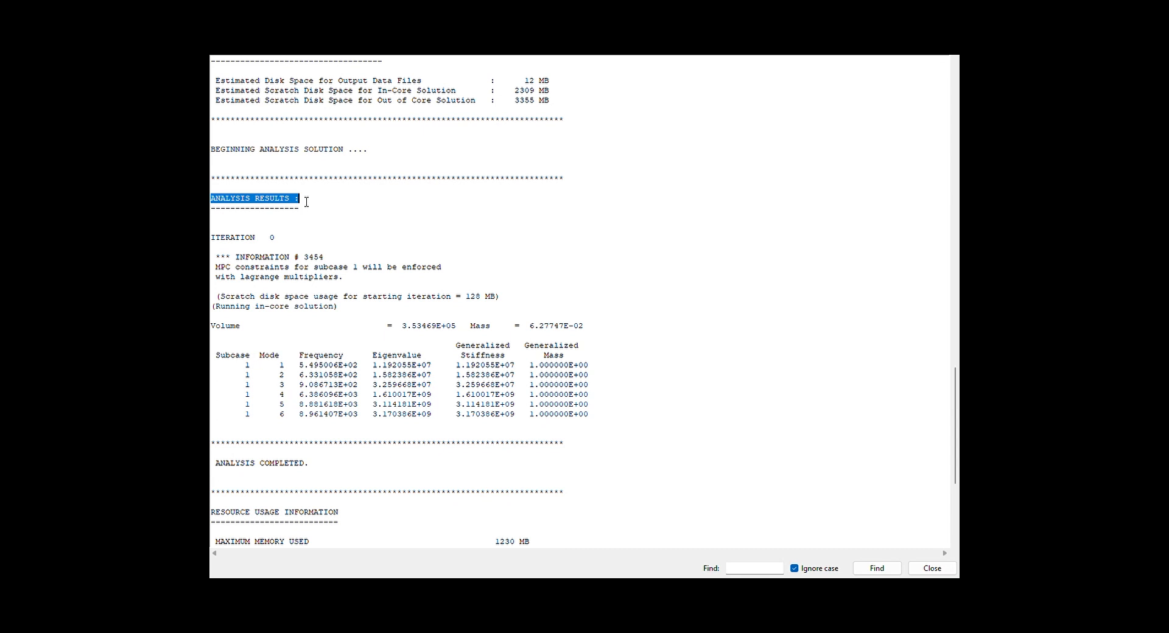
left_click(381, 237)
left_click_drag(215, 355, 608, 426)
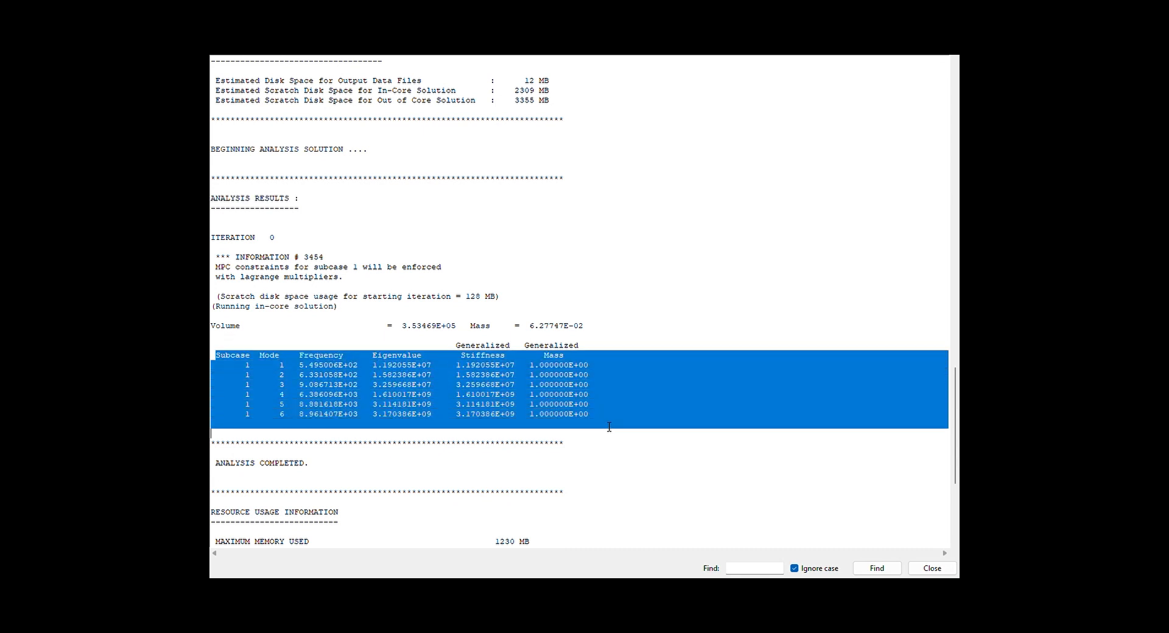
Examine the frequencies of modes 1 to 3 in the output file's results table, highlighting their rows
double_click(617, 440)
left_click(370, 433)
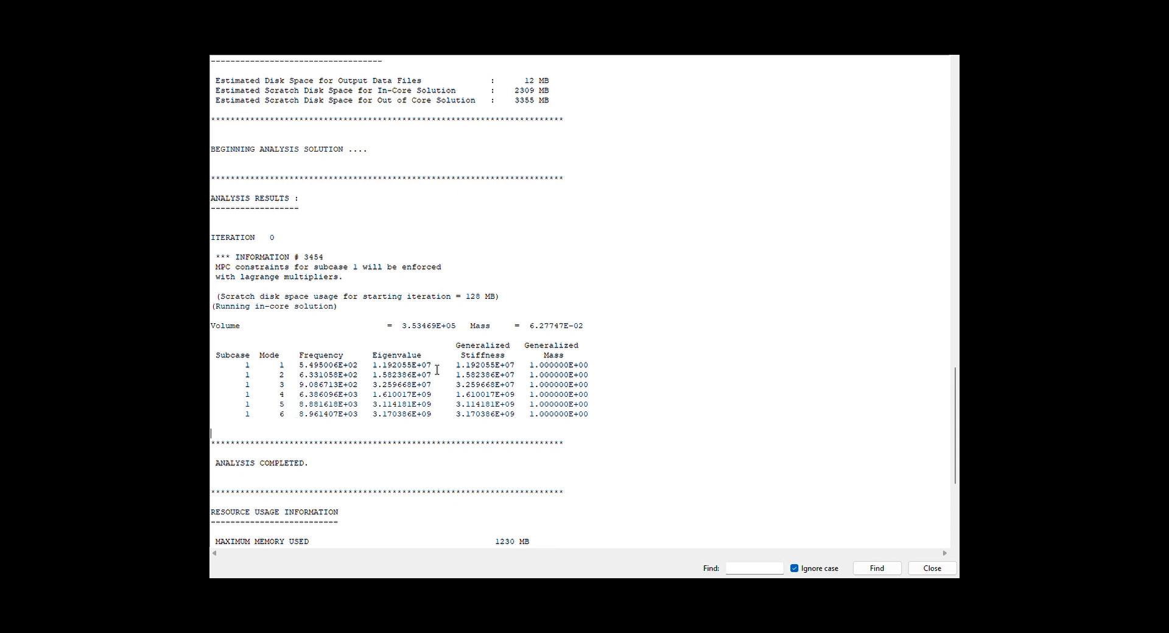
left_click_drag(299, 367, 375, 386)
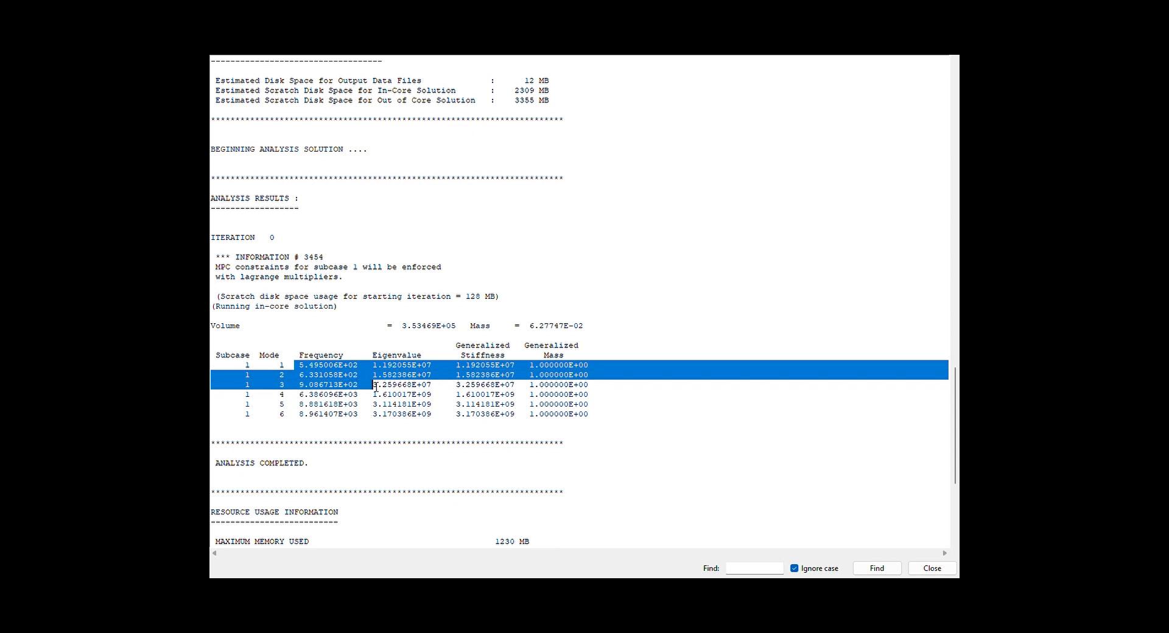
left_click(334, 384)
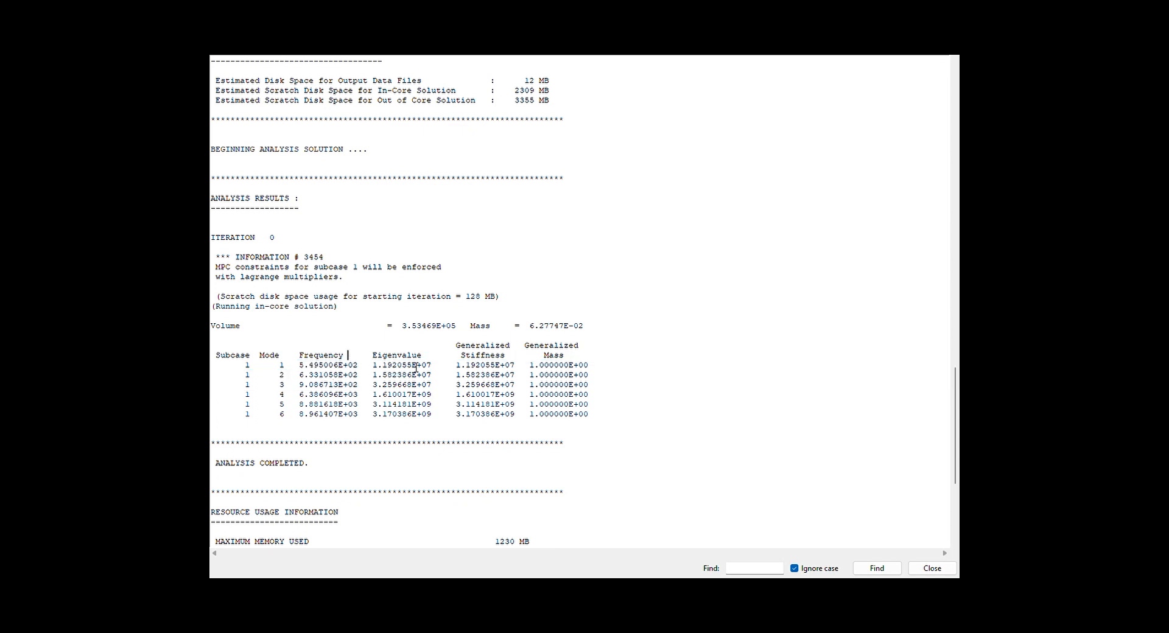
double_click(518, 361)
left_click(582, 360)
left_click(343, 366)
left_click_drag(329, 375, 305, 369)
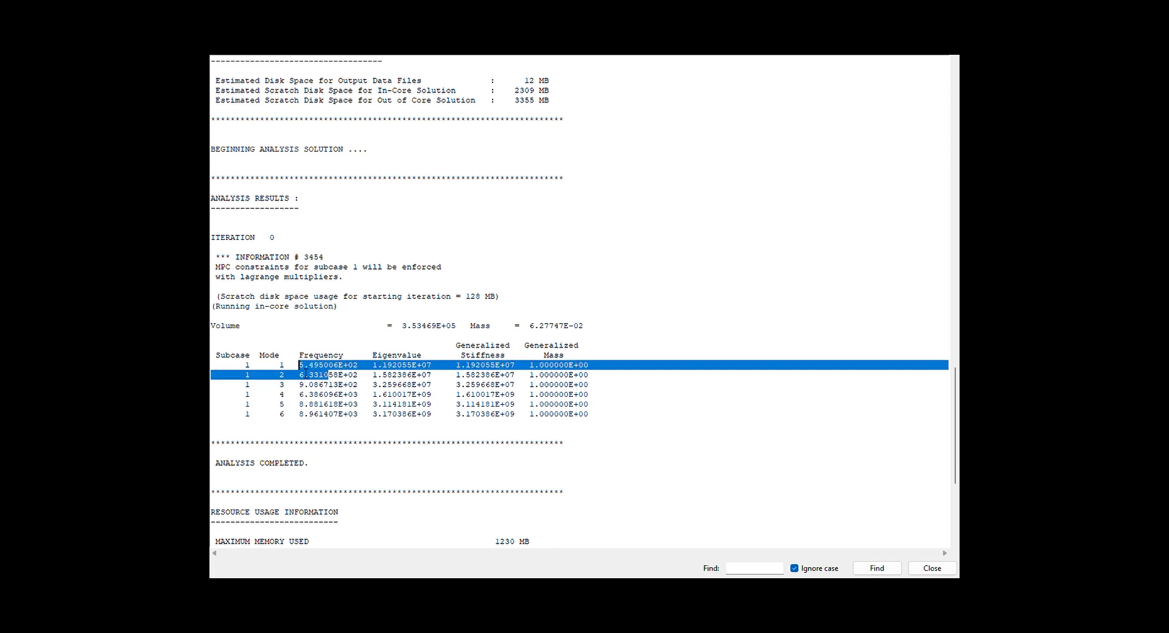
left_click(306, 374)
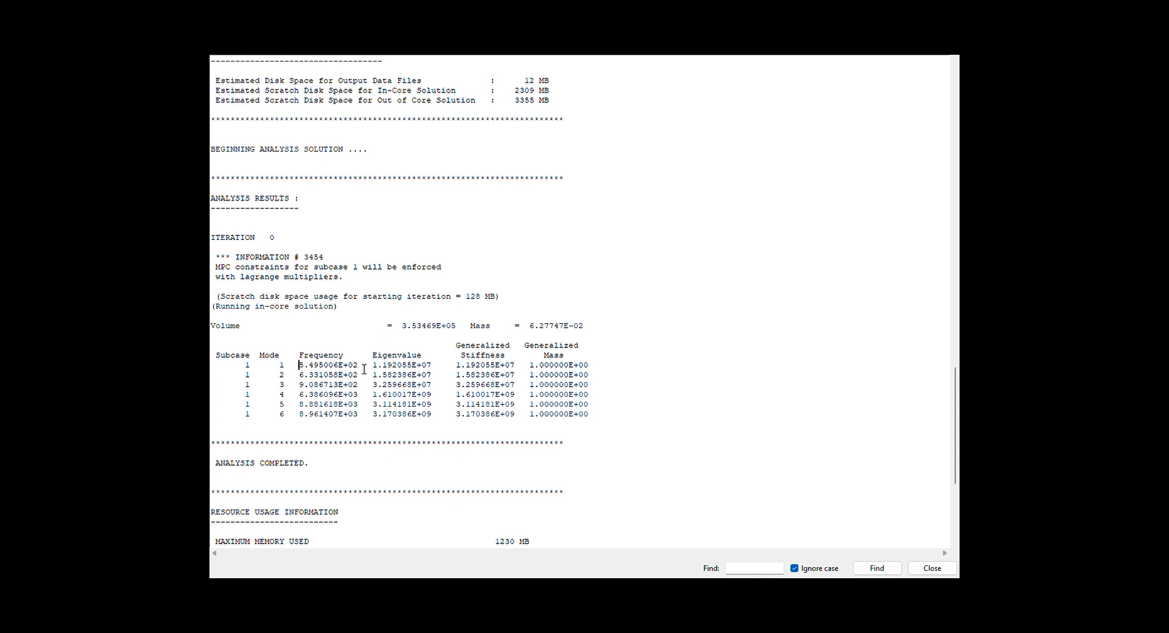
Examine mode 1's frequency, eigenvalue, generalized stiffness and generalized mass, and check the resource usage and compute time sections of the output file
left_click_drag(364, 369, 305, 367)
left_click_drag(378, 368, 438, 369)
left_click(449, 368)
left_click_drag(363, 368, 305, 368)
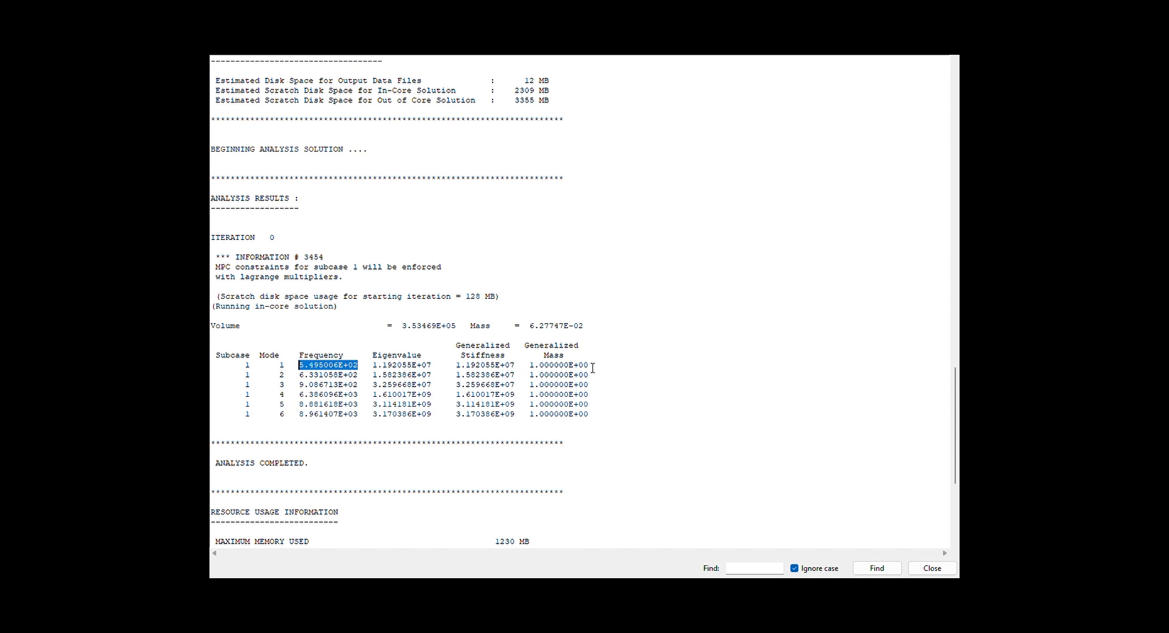
left_click_drag(595, 369, 534, 373)
left_click(532, 378)
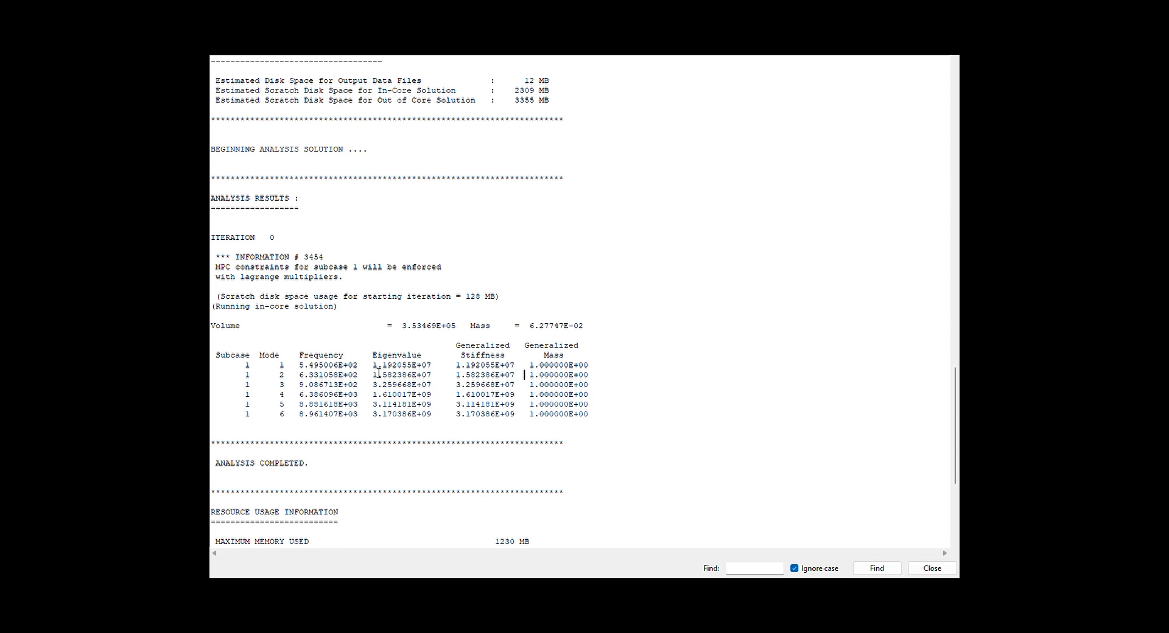
left_click_drag(456, 368, 516, 369)
double_click(439, 369)
left_click(438, 368)
mouse_move(438, 368)
left_mouse_down()
mouse_move(384, 370)
mouse_move(437, 370)
left_mouse_up()
left_click(382, 371)
left_click(343, 369)
scroll(422, 402, "down", 5)
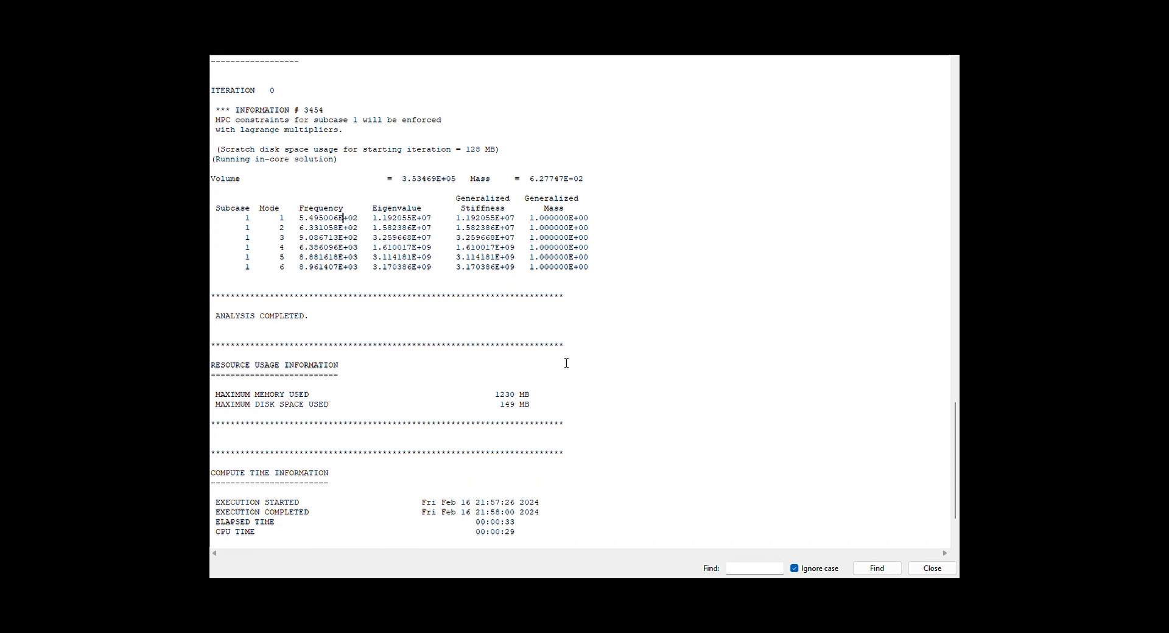
scroll(563, 346, "up", 3)
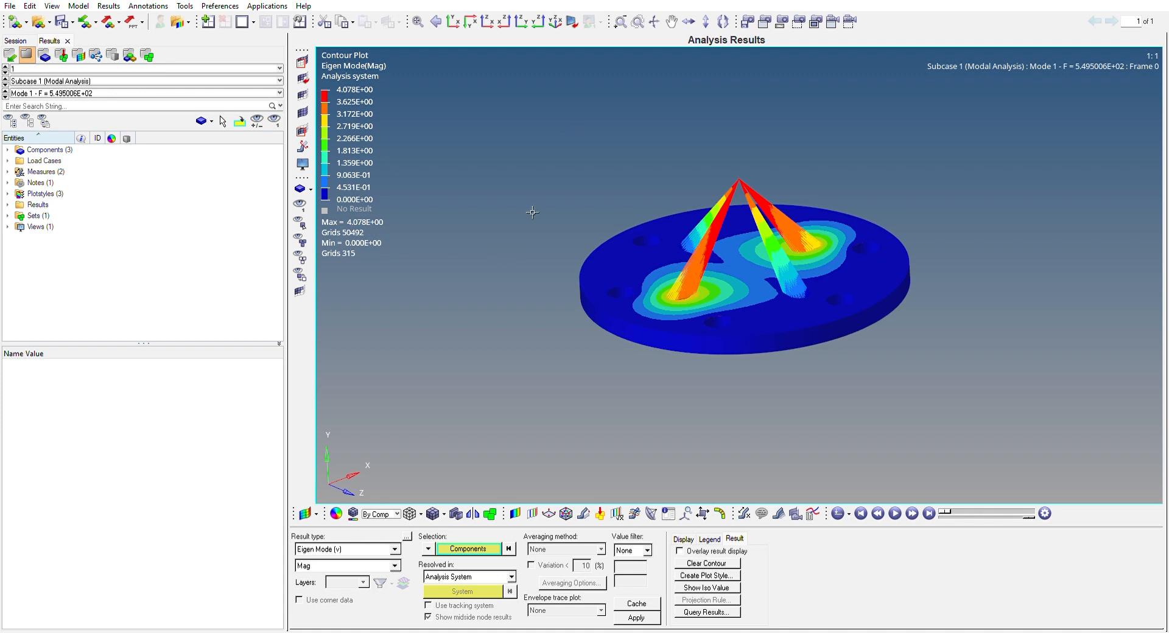
Switch to the HyperView results and step through the Eigen Mode magnitude contours of modes 1 to 5, ending back on mode 1
mouse_move(796, 139)
left_mouse_down("ctrl")
mouse_move(751, 191)
mouse_move(736, 122)
left_mouse_up("ctrl")
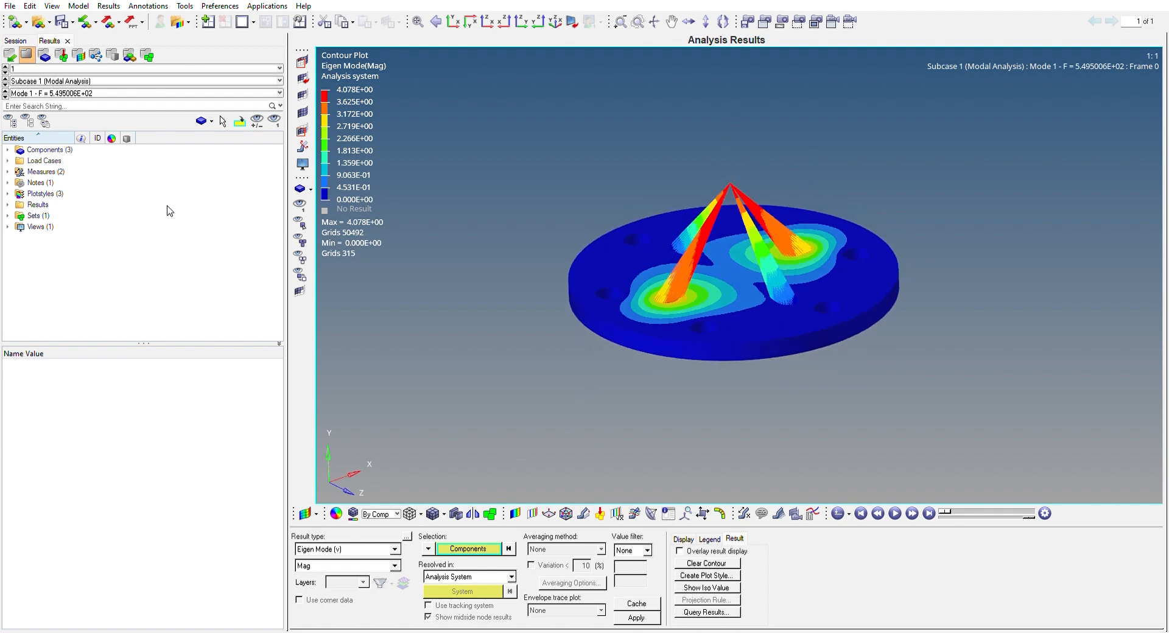
left_click(5, 94)
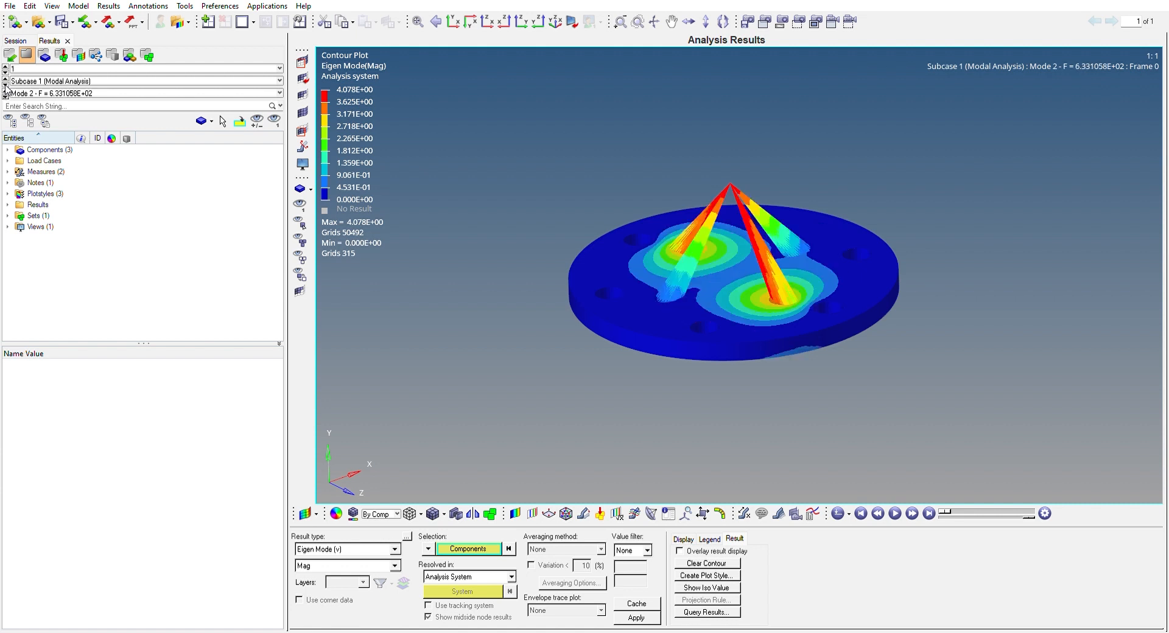
left_click(5, 94)
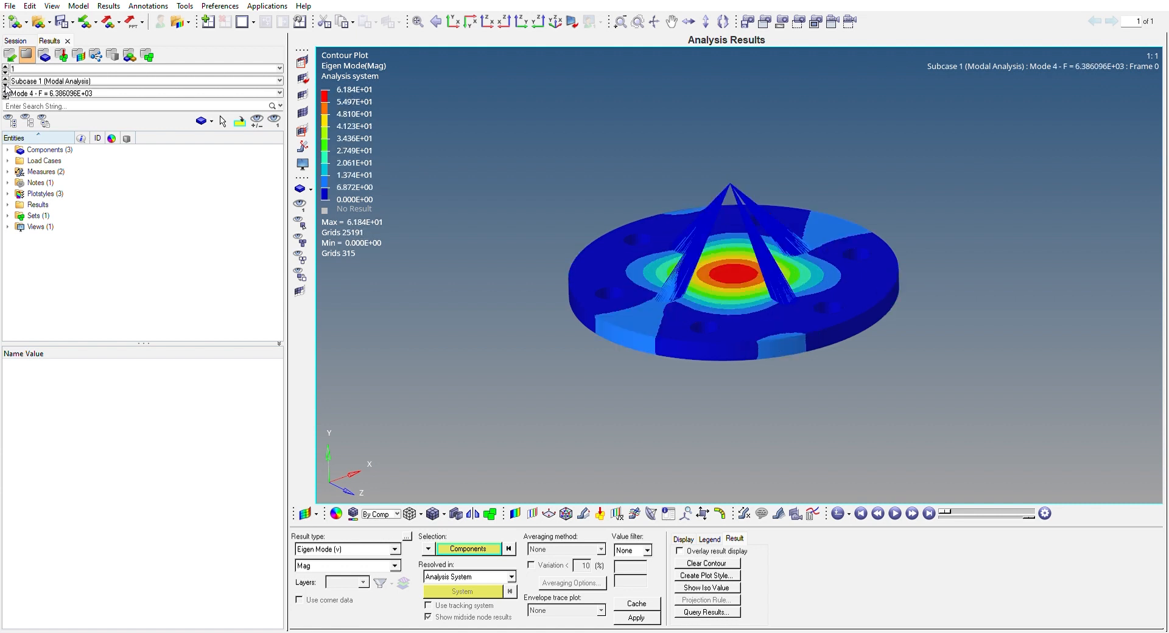
left_click(6, 95)
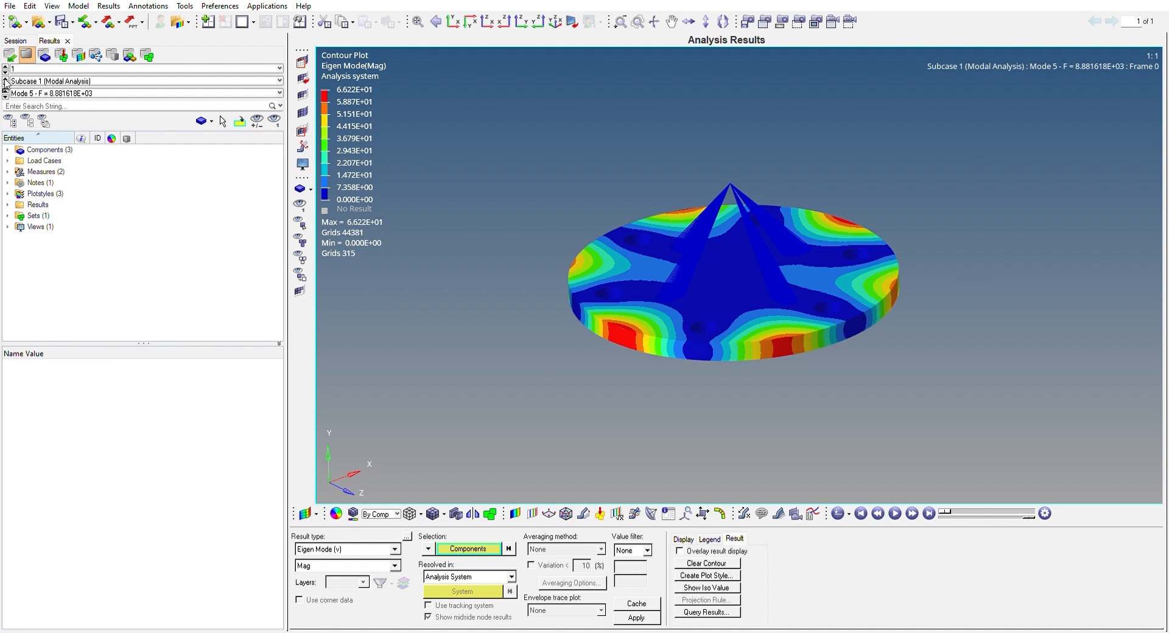
left_click(5, 90)
left_click(6, 90)
left_click(6, 90)
left_click(5, 90)
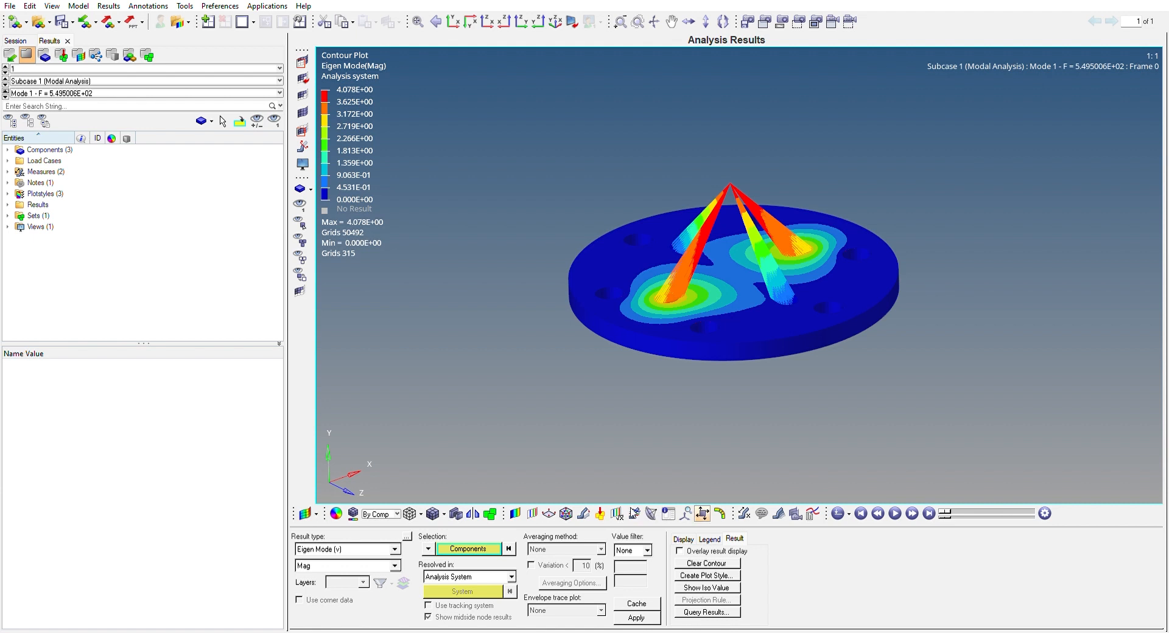
Open the deformed shape settings, play the mode 1 animation to examine the plate's motion up close, and stop it
left_click(585, 509)
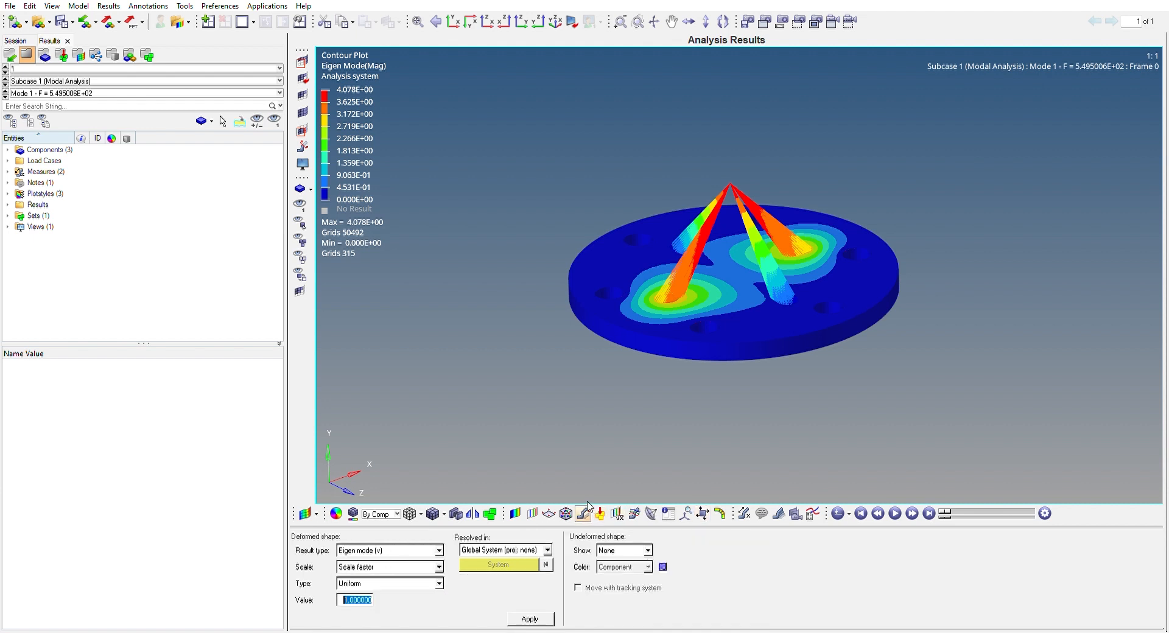
left_click(896, 511)
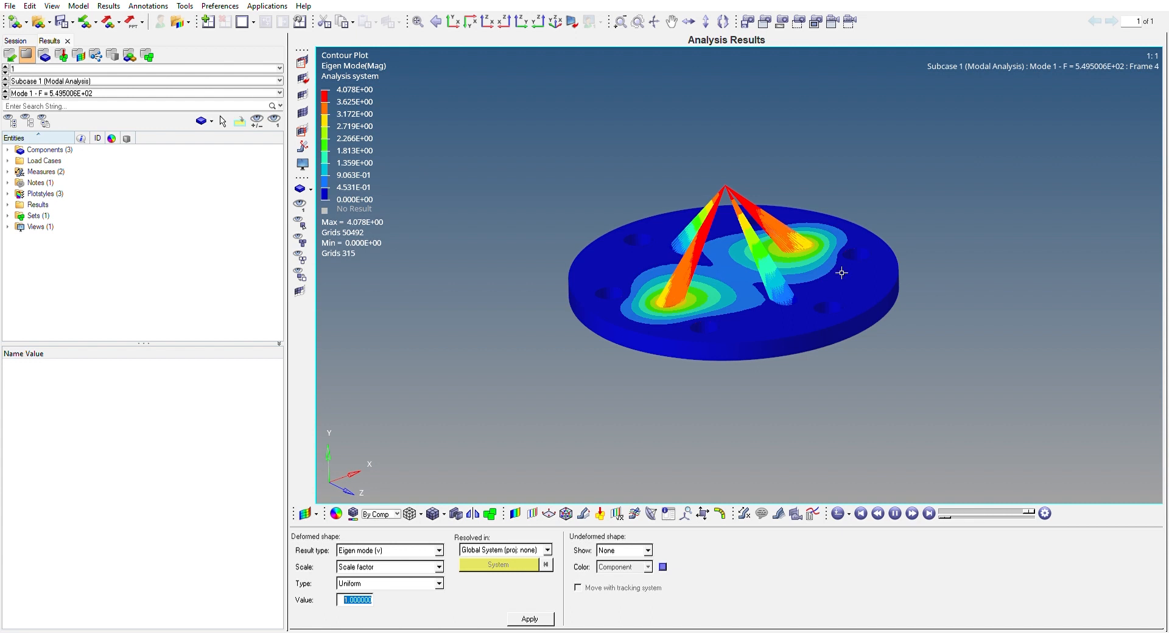
scroll(723, 262, "up", 5)
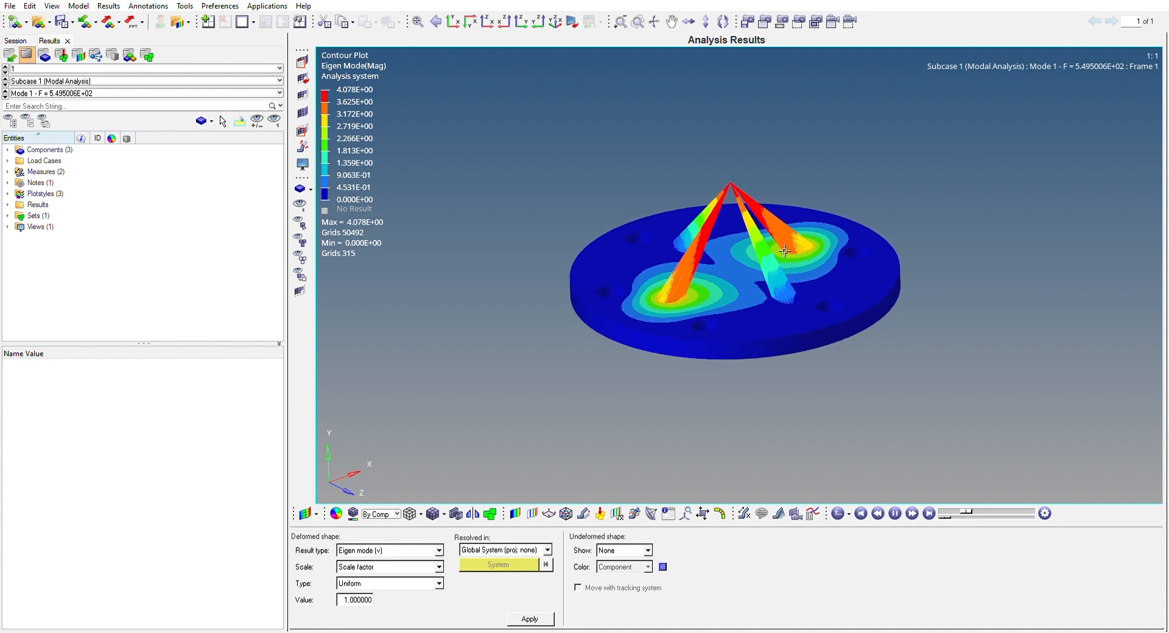
scroll(723, 263, "up", 2)
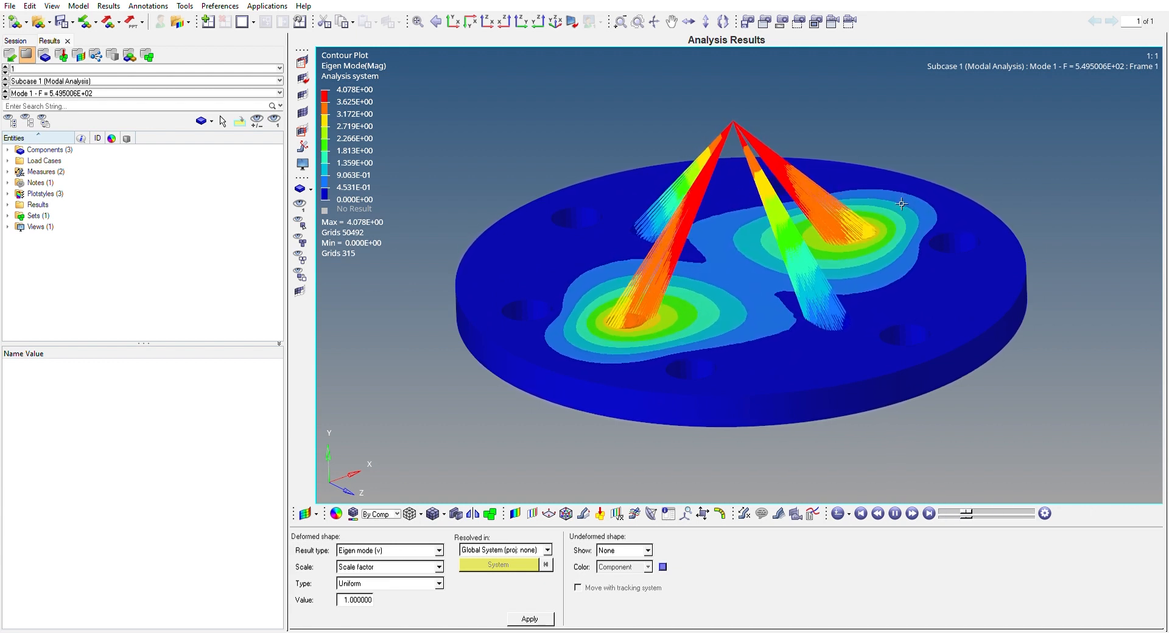
left_click(894, 513)
left_click(944, 510)
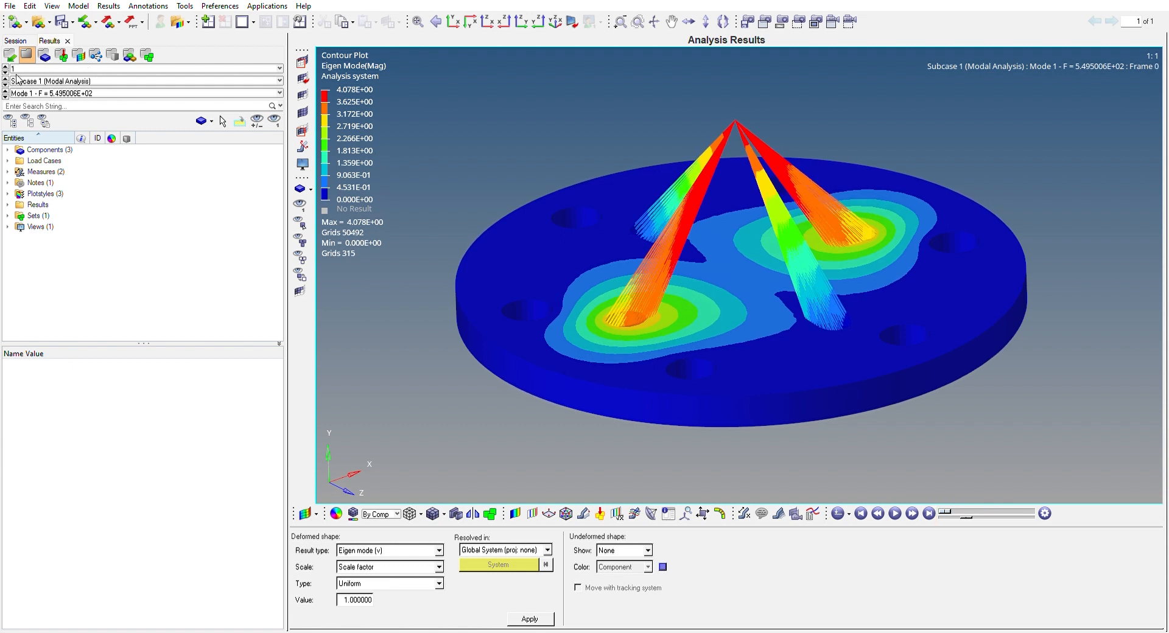
Animate modes 2 and 3 in turn, inspect mode 3's plate motion from a lower side angle, and stop the animation
left_click(6, 95)
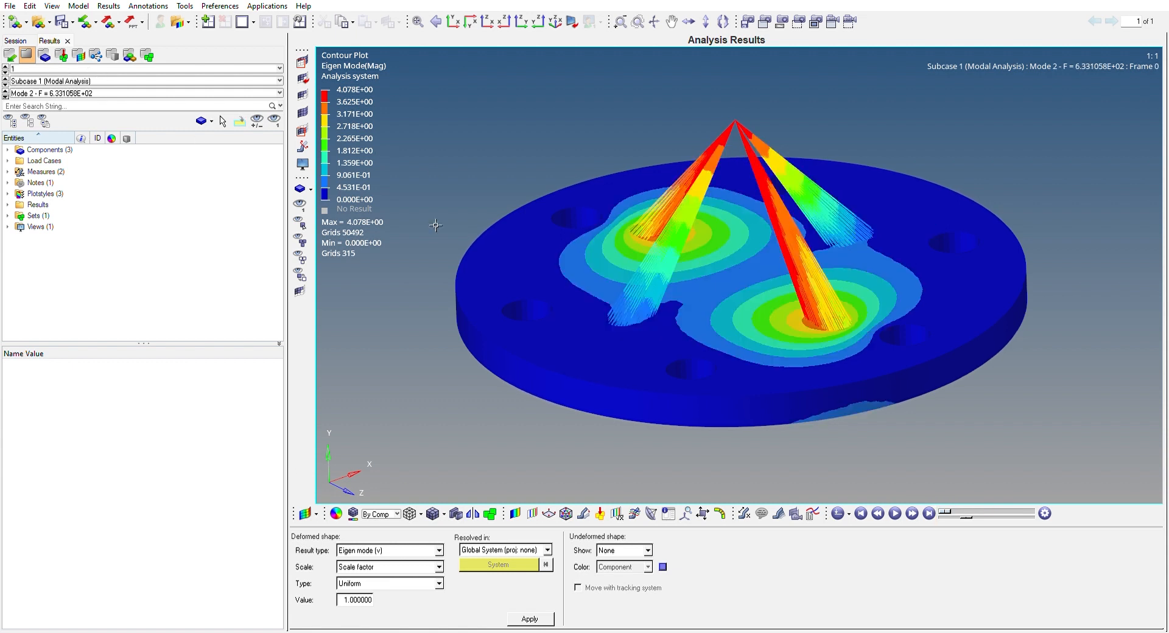
left_click(895, 513)
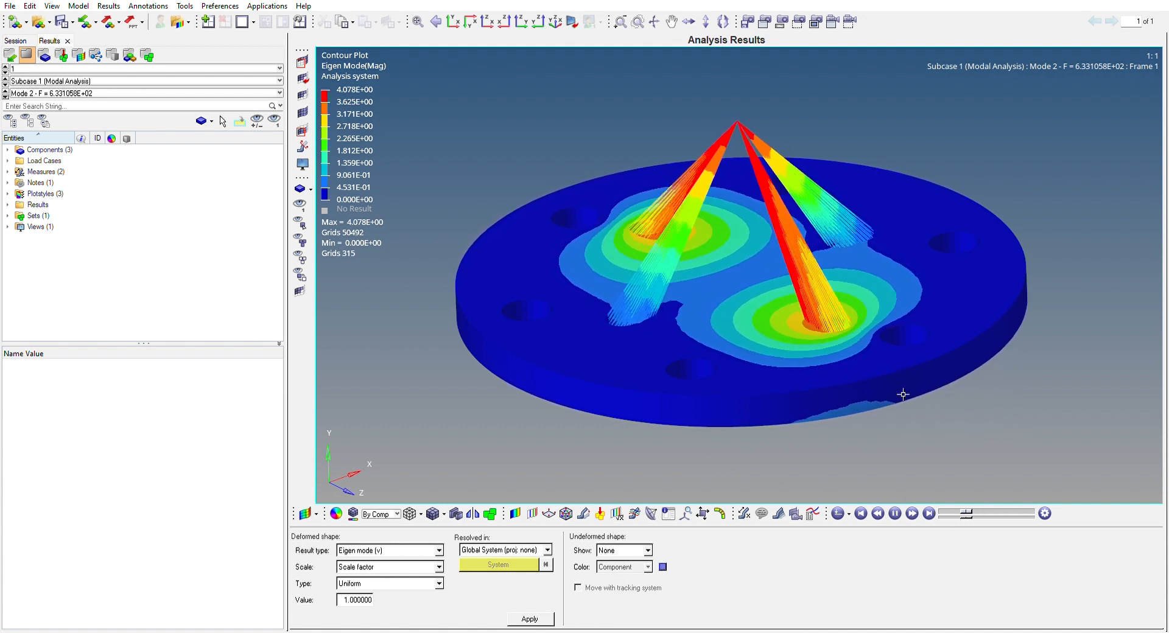
left_click(6, 91)
left_click(895, 512)
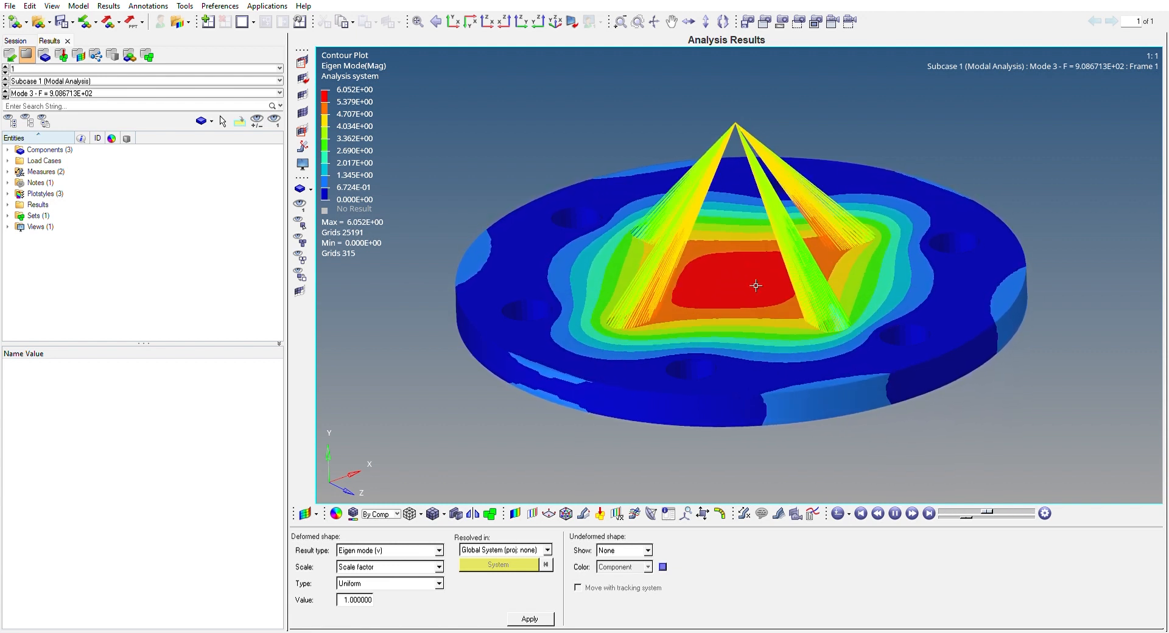
left_click_drag(596, 153, 838, 238, "ctrl")
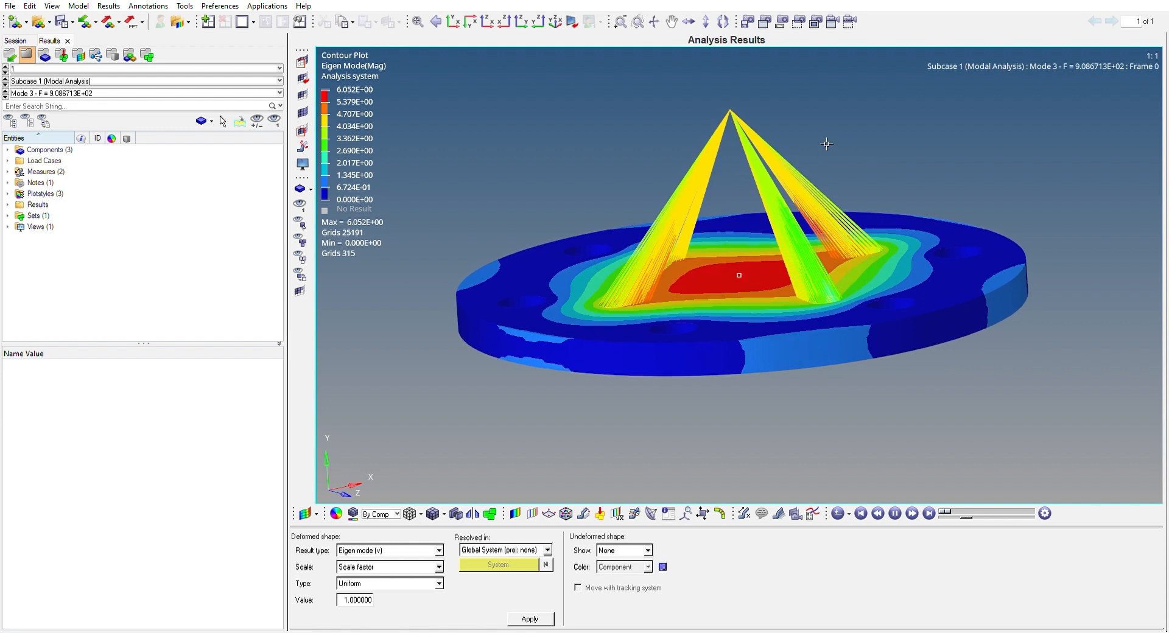
left_click_drag(874, 146, 776, 129, "ctrl")
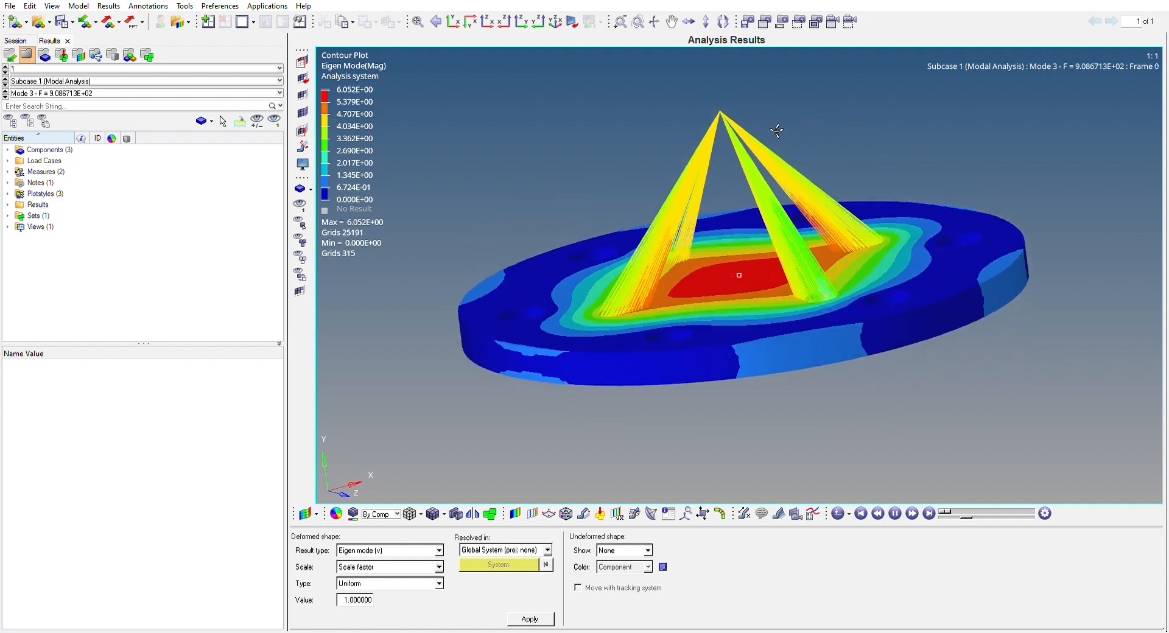
left_click(895, 513)
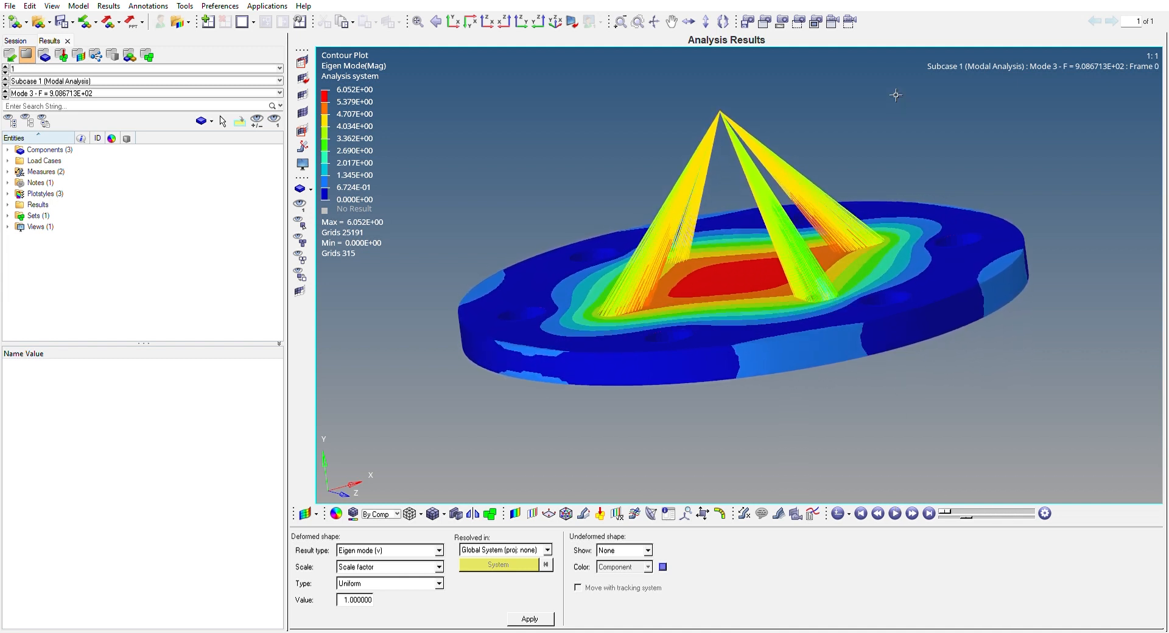
left_click_drag(850, 99, 882, 104, "ctrl")
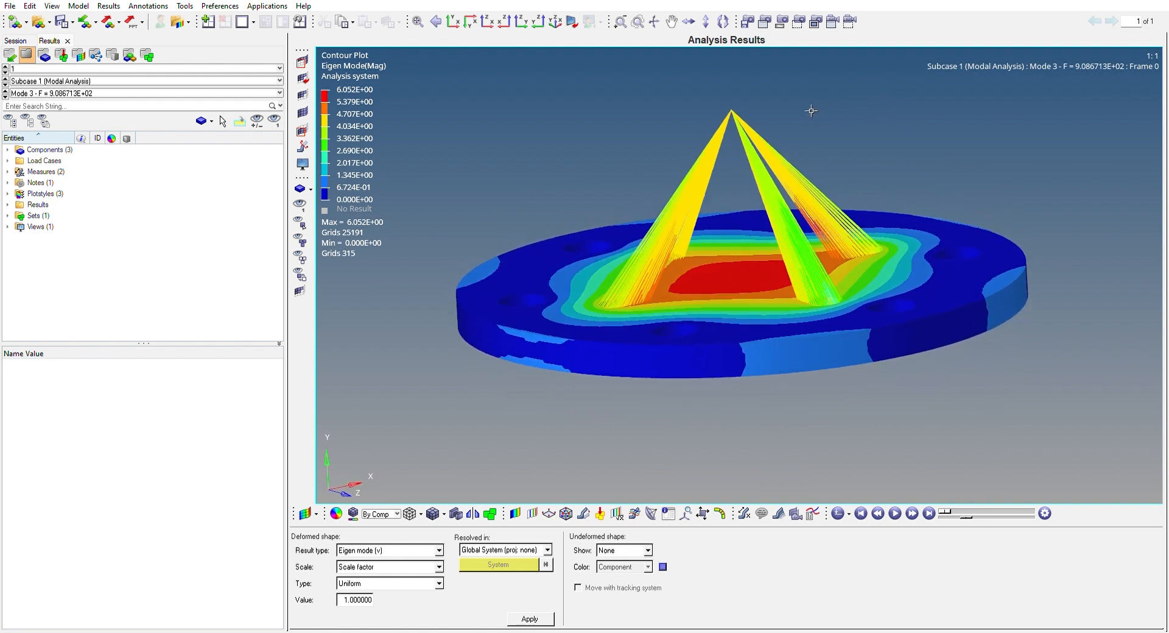